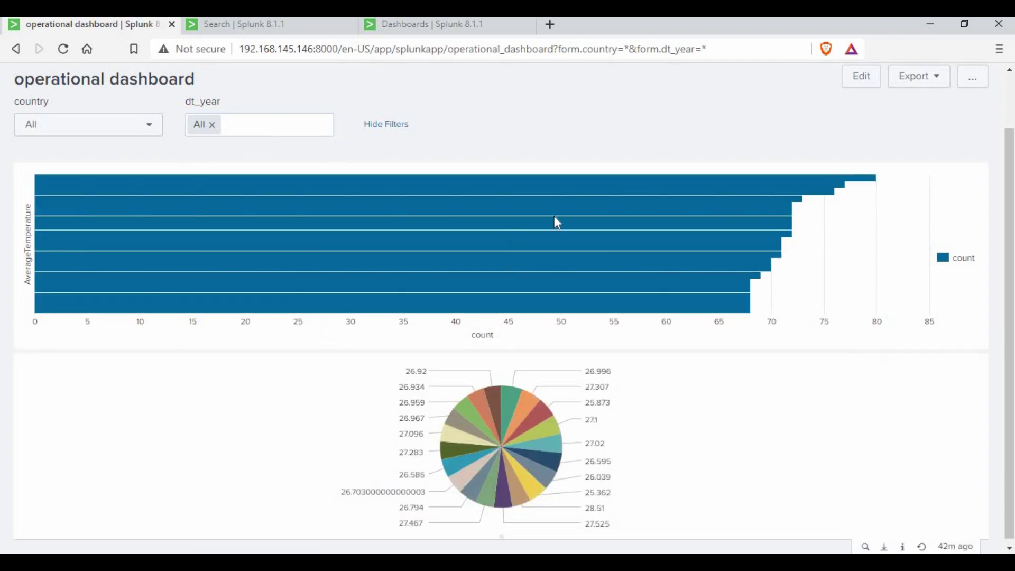
Filter the operational dashboard's charts by country, first to Africa and finally to Albania
mouse_move(523, 440)
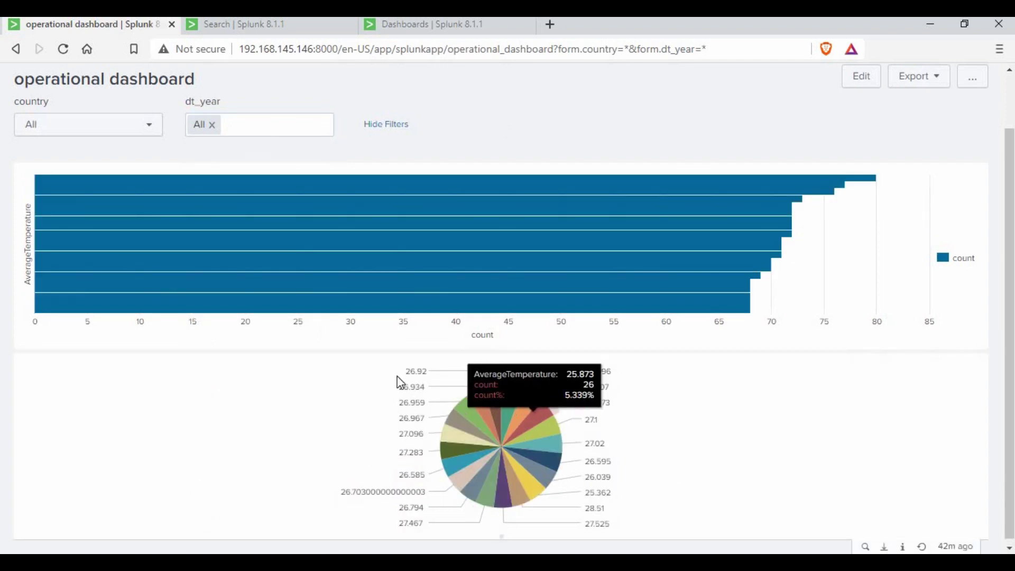
left_click(142, 130)
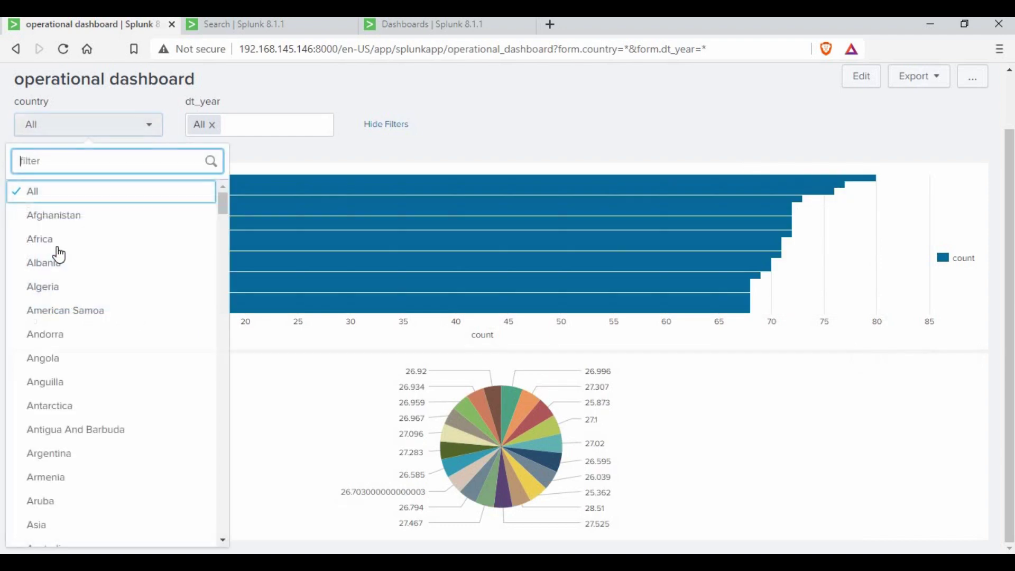
left_click(59, 247)
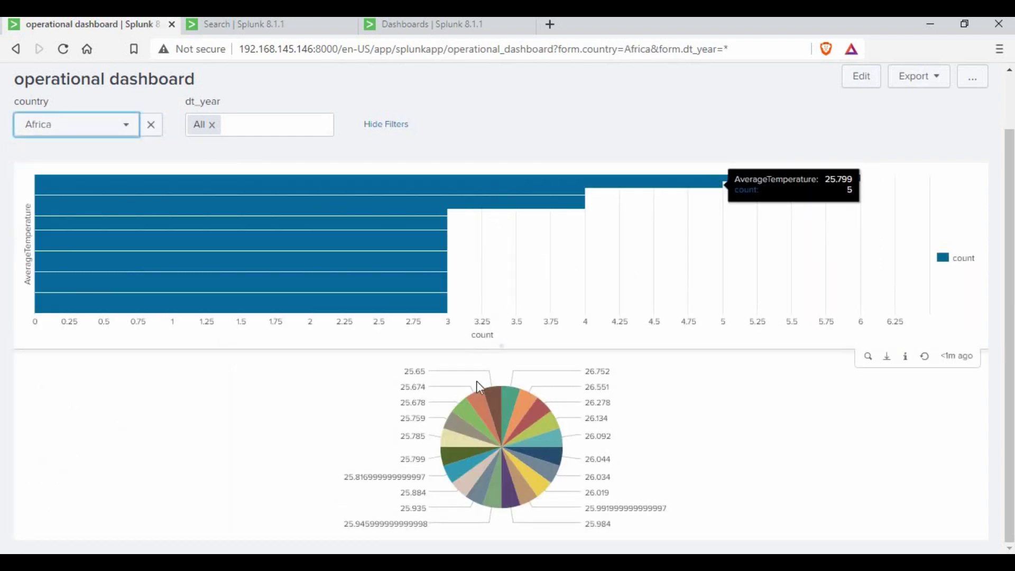
left_click(63, 129)
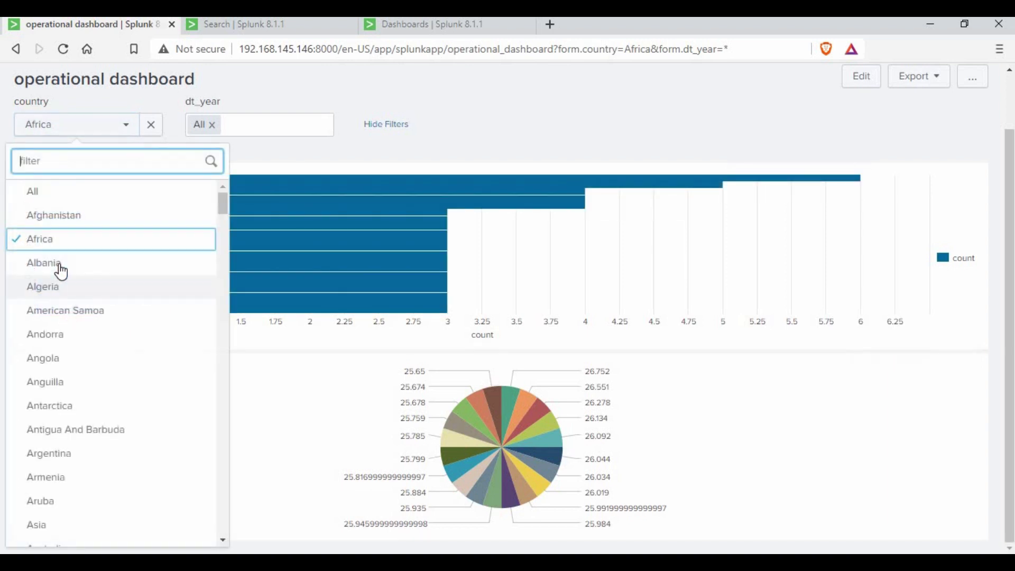
left_click(60, 267)
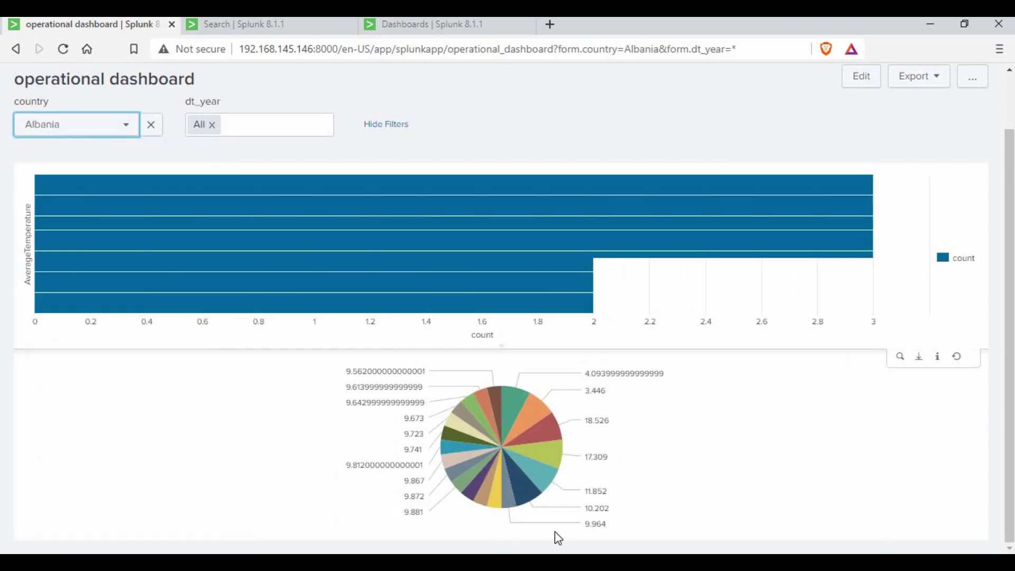
Add 1973 to the dt_year filter and check how the charts respond
left_click(273, 124)
left_click(231, 210)
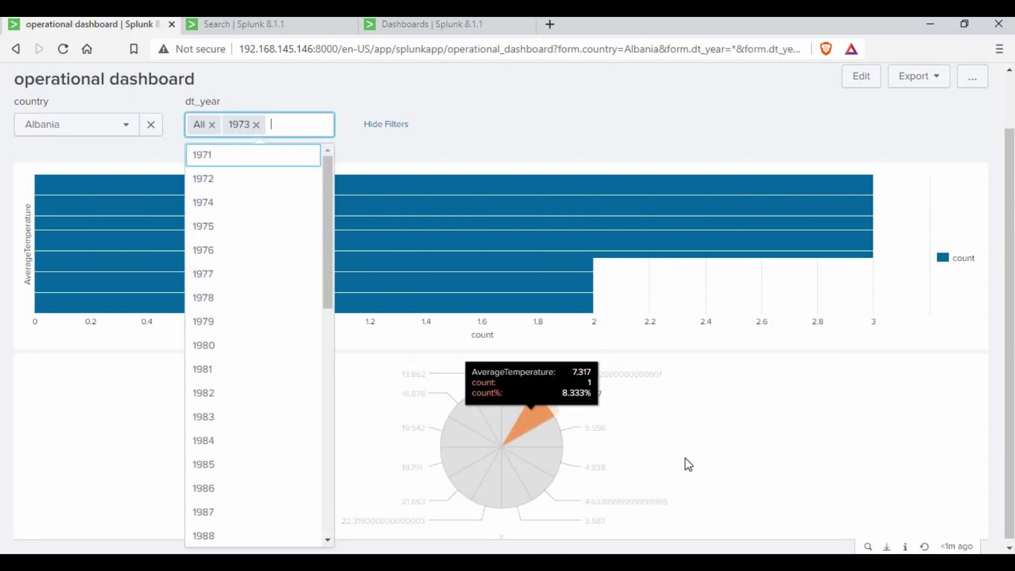
left_click(897, 383)
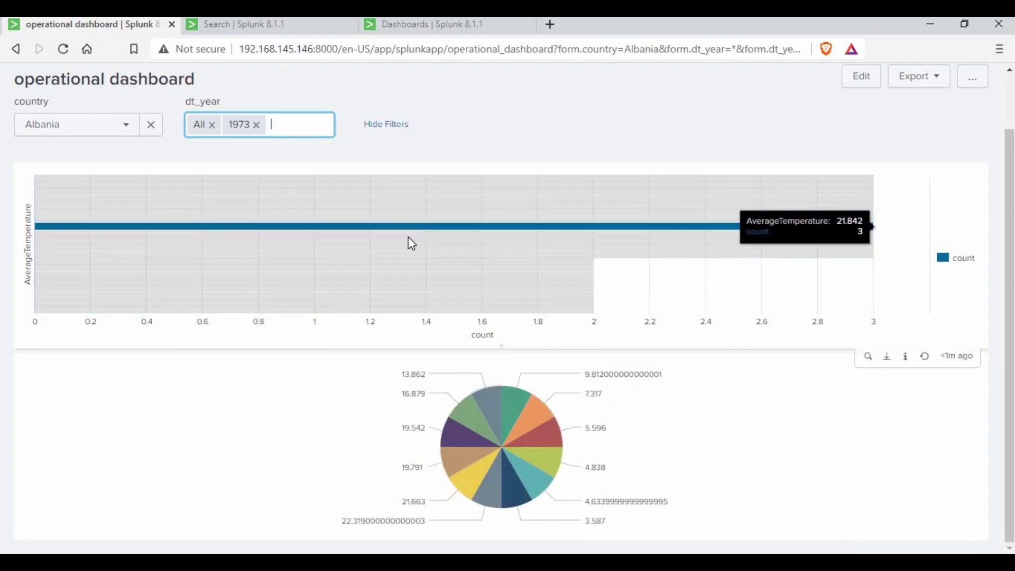
Replace 1973 with 1976 in the dt_year filter, leaving no other individual year selected
left_click(257, 126)
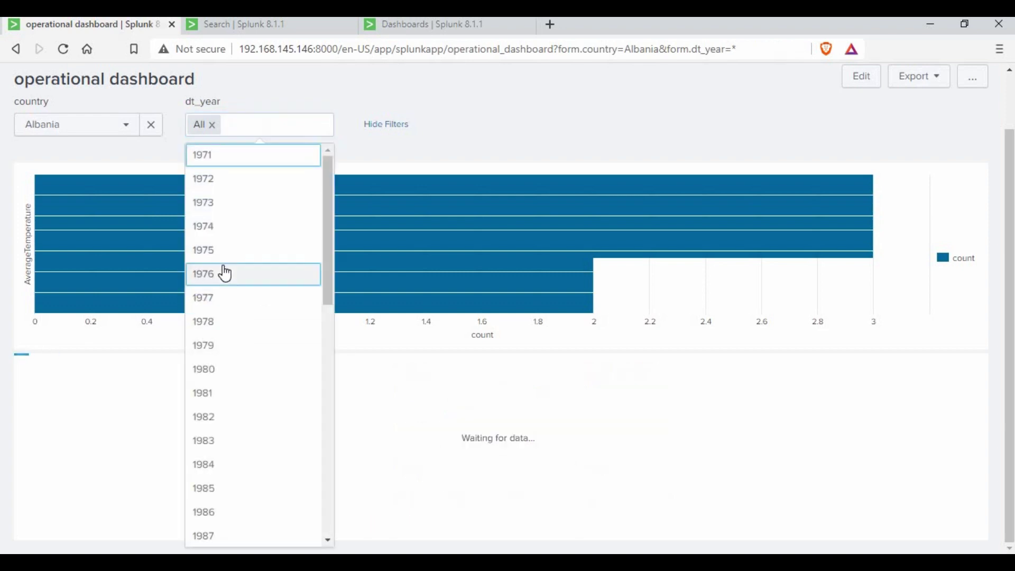
left_click(225, 274)
left_click(213, 275)
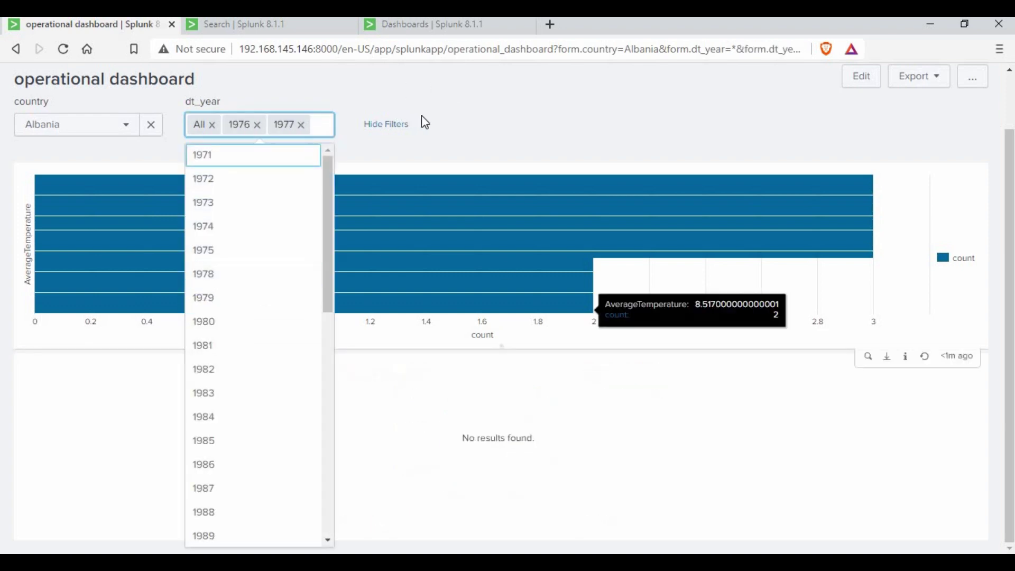
left_click(323, 141)
left_click(302, 126)
left_click(481, 130)
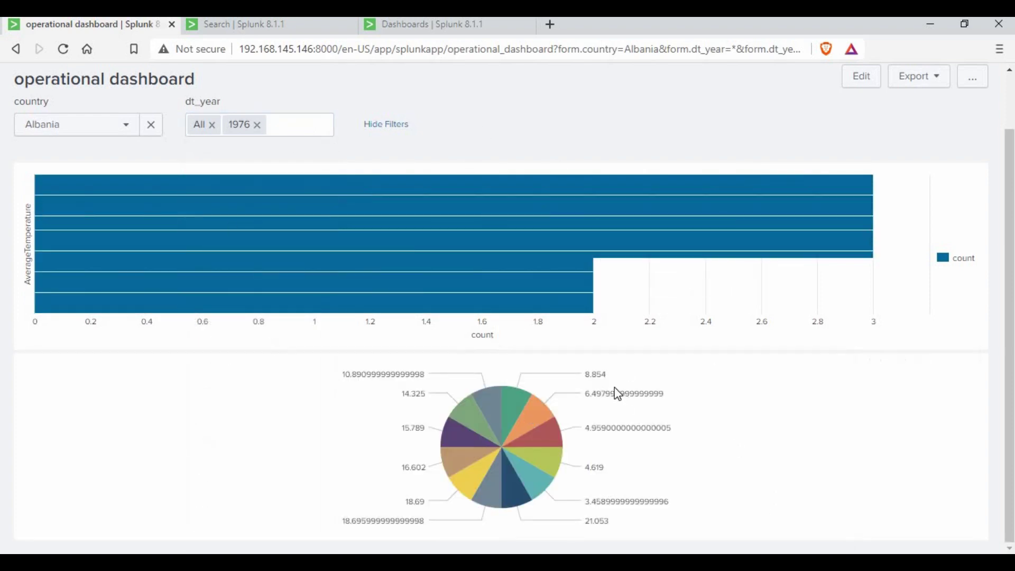
Open the splunk app from the Splunk home page and go to its dashboards list
mouse_move(601, 171)
left_click(402, 25)
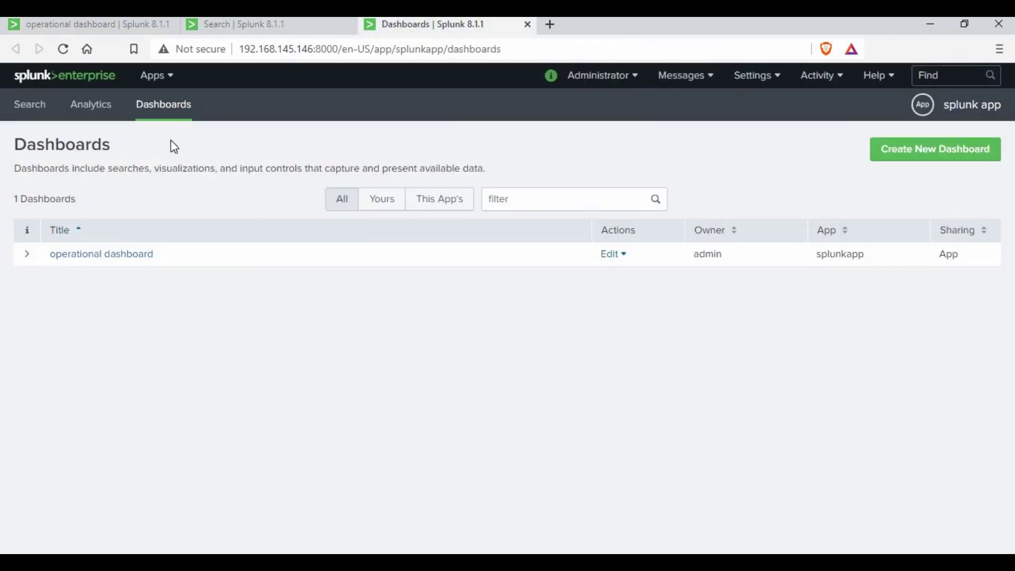
left_click(59, 75)
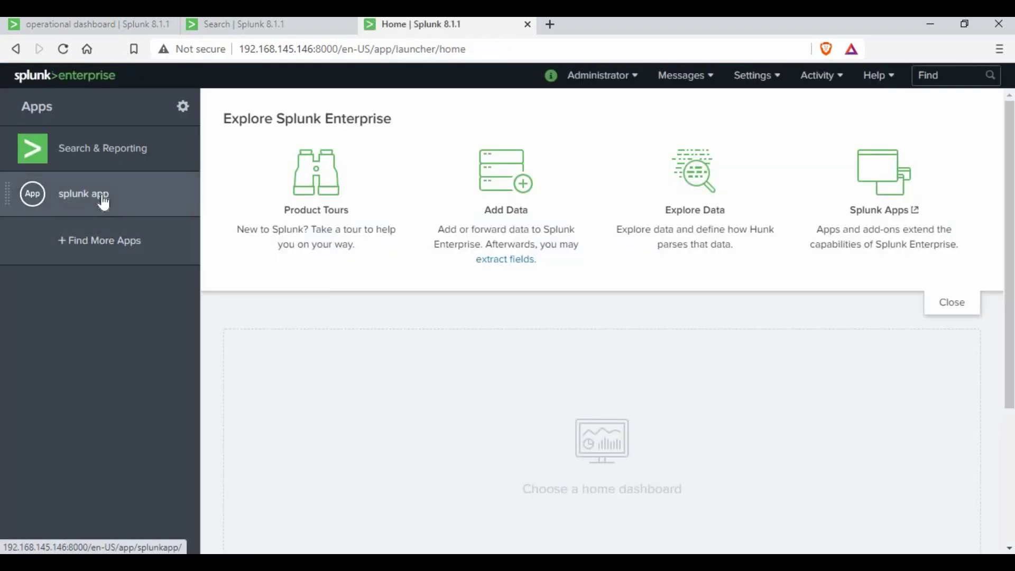
left_click(103, 200)
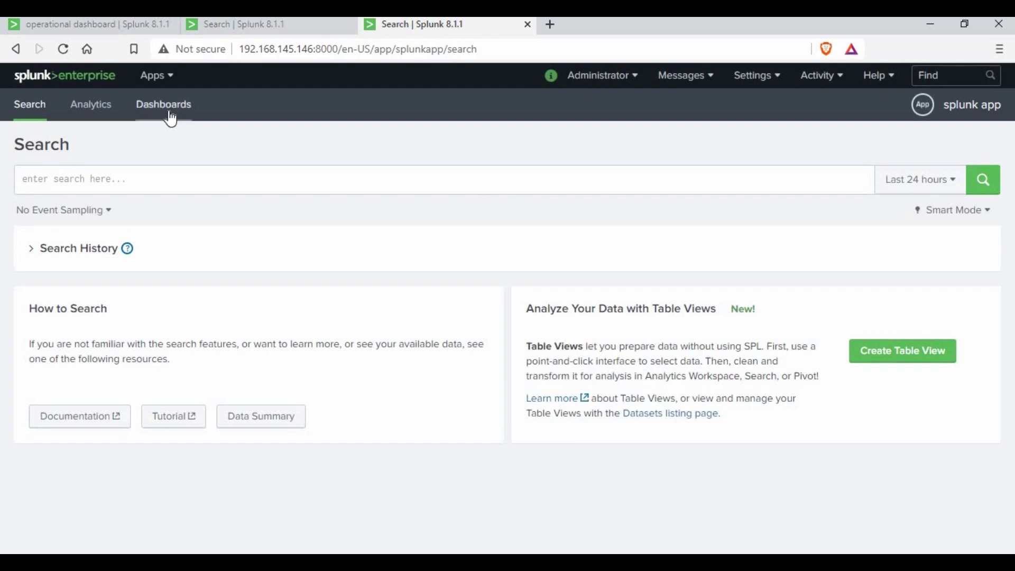
left_click(169, 118)
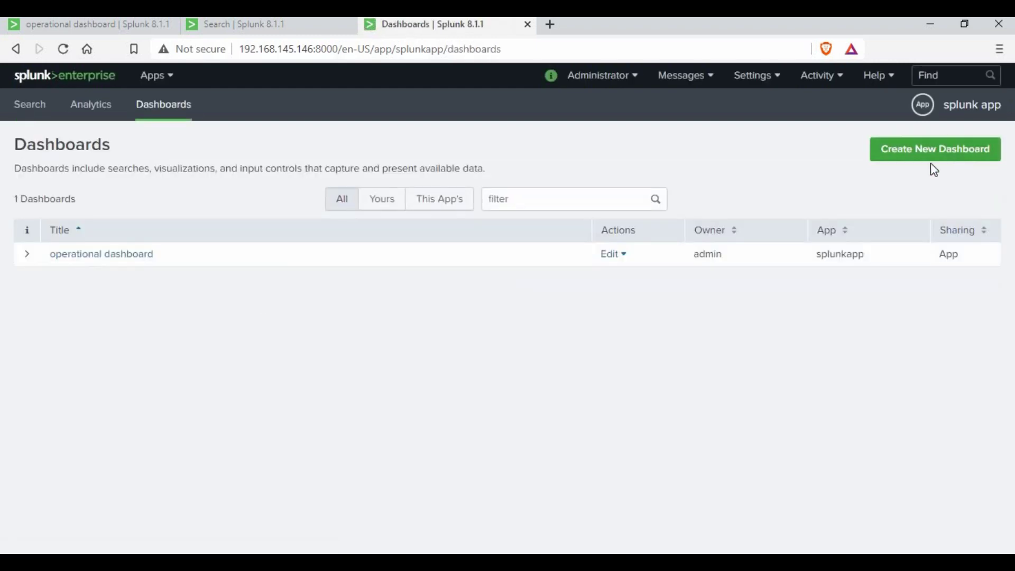
Create a new dashboard titled "Interactive Dashboard" with its permissions set to Shared in App
left_click(953, 151)
left_click(549, 164)
type("Inte")
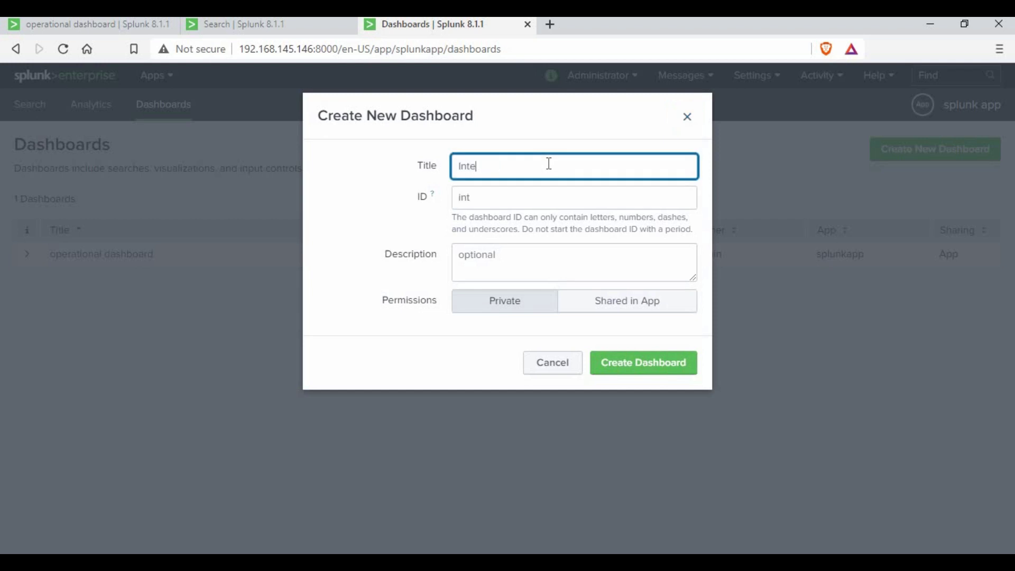
type("ractvive")
key("BackSpace")
key("BackSpace")
key("BackSpace")
key("BackSpace")
key("BackSpace")
type("ive Dashboard")
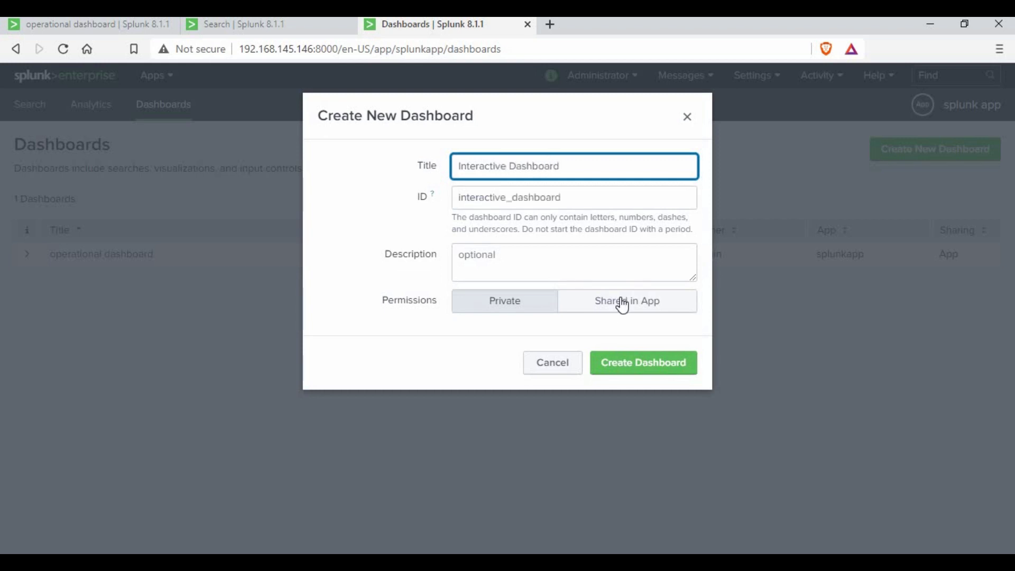
left_click(656, 304)
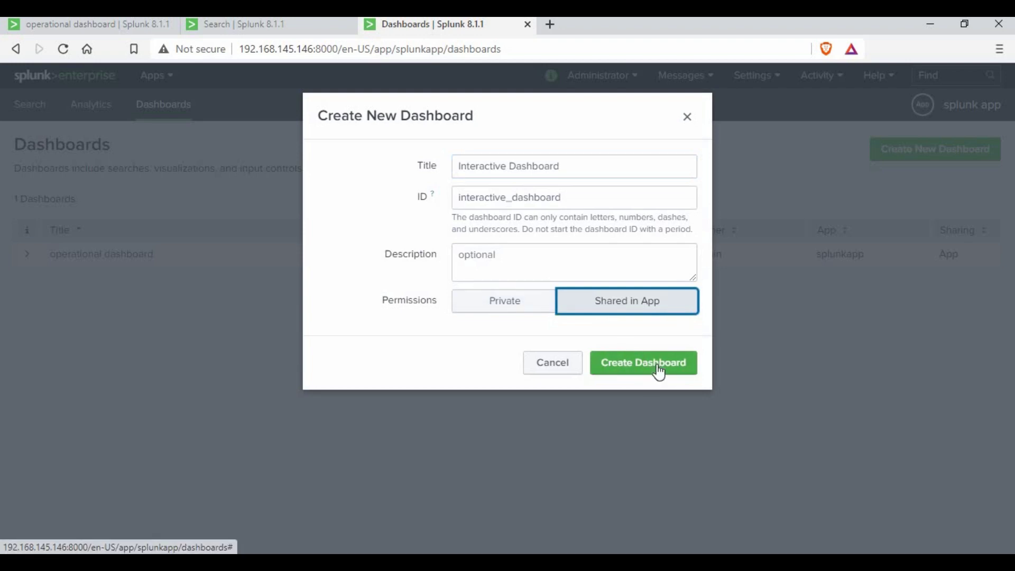
left_click(657, 364)
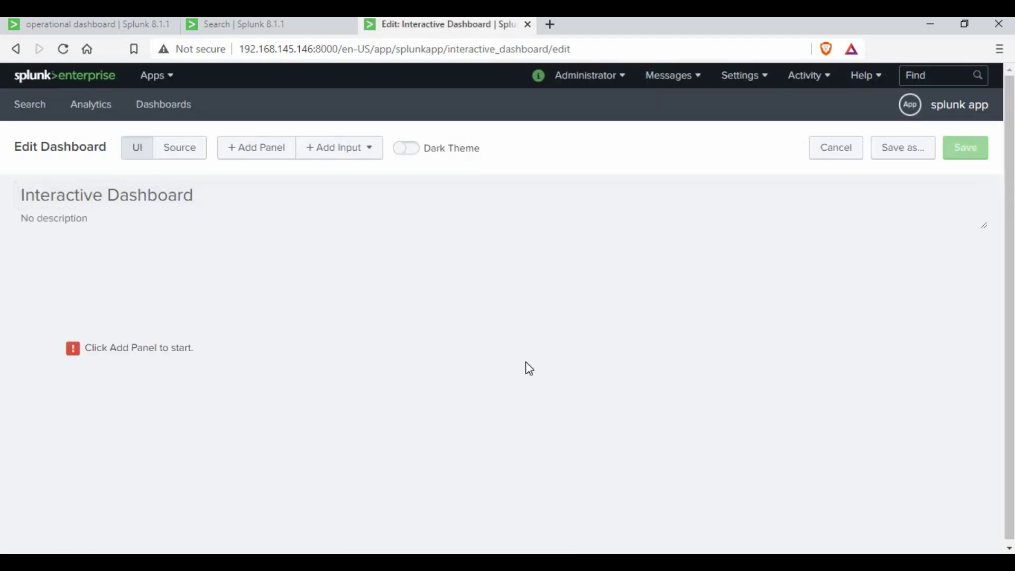
View the new dashboard's XML source and return to the visual editor
left_click(329, 222)
left_click(318, 389)
left_click(181, 152)
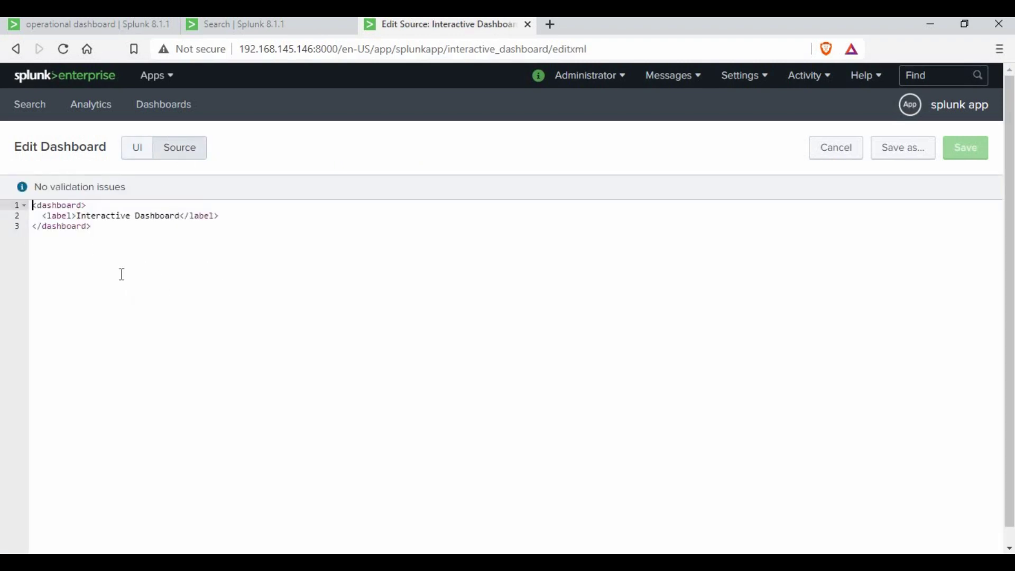
left_click(135, 158)
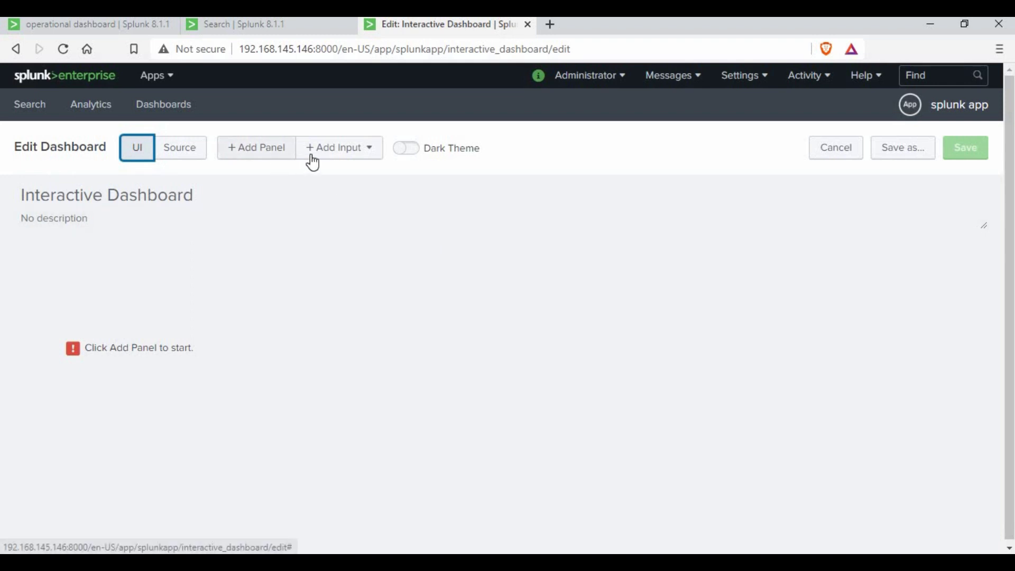
Add a dropdown input to the Interactive Dashboard and open its settings for editing
left_click(363, 152)
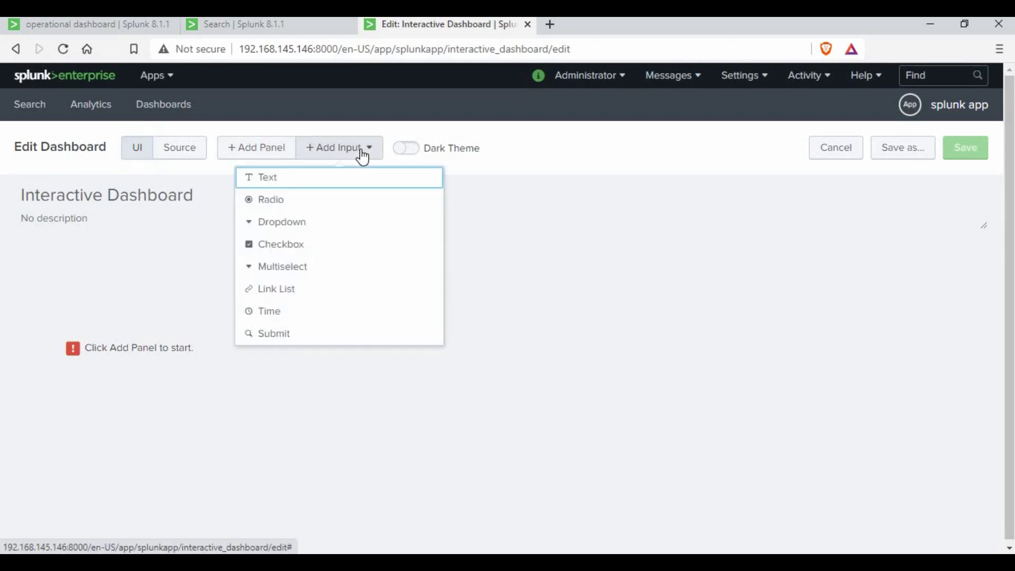
left_click(298, 221)
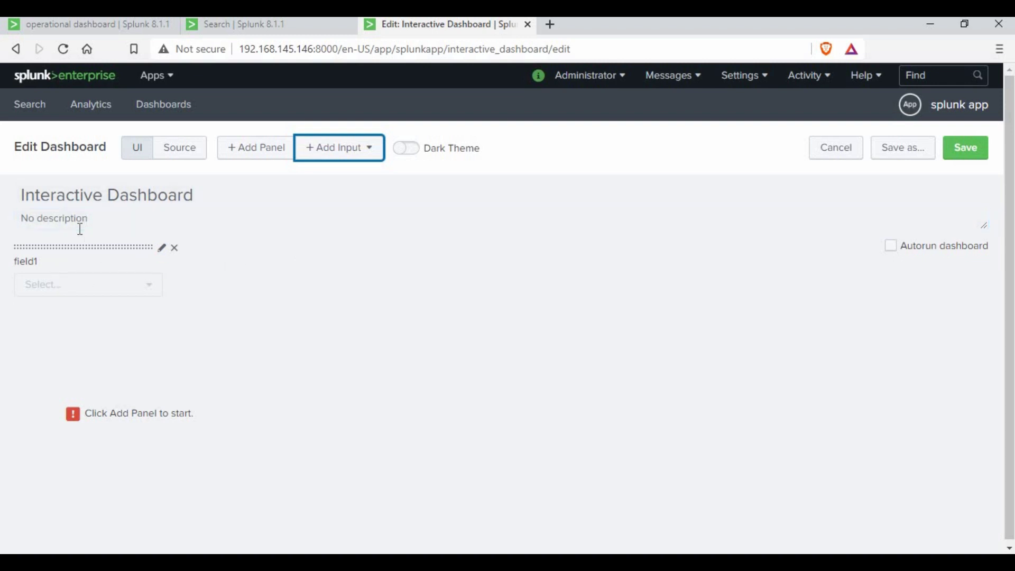
left_click(162, 250)
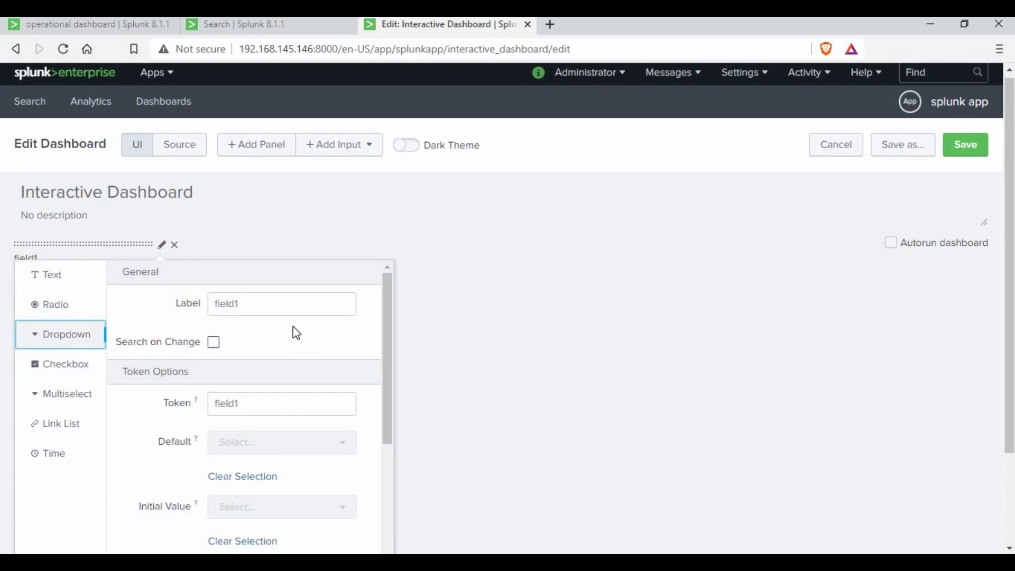
Check the country dropdown on the operational dashboard for reference and return to the Interactive Dashboard editor
left_click(186, 195)
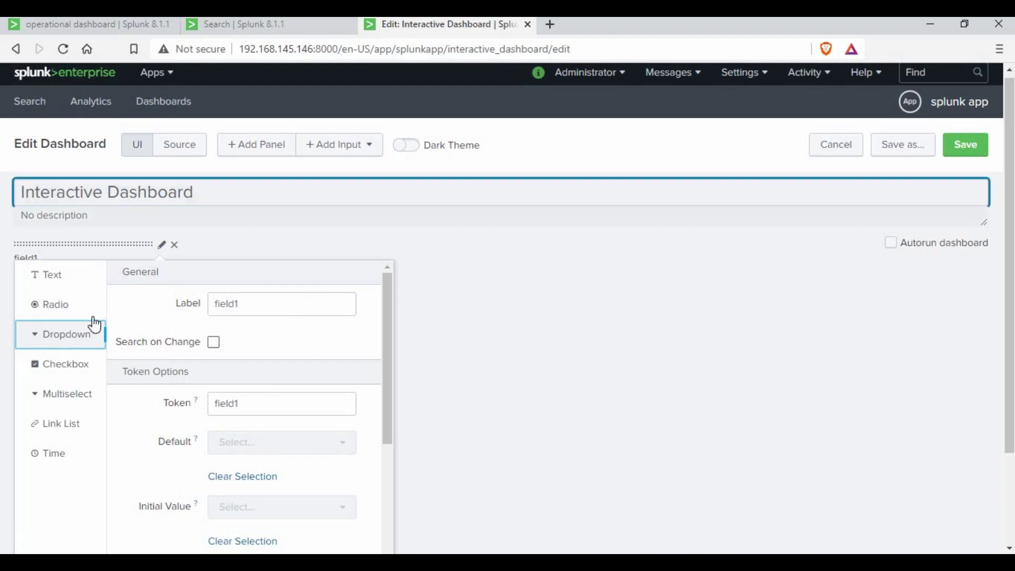
left_click(108, 25)
left_click(127, 126)
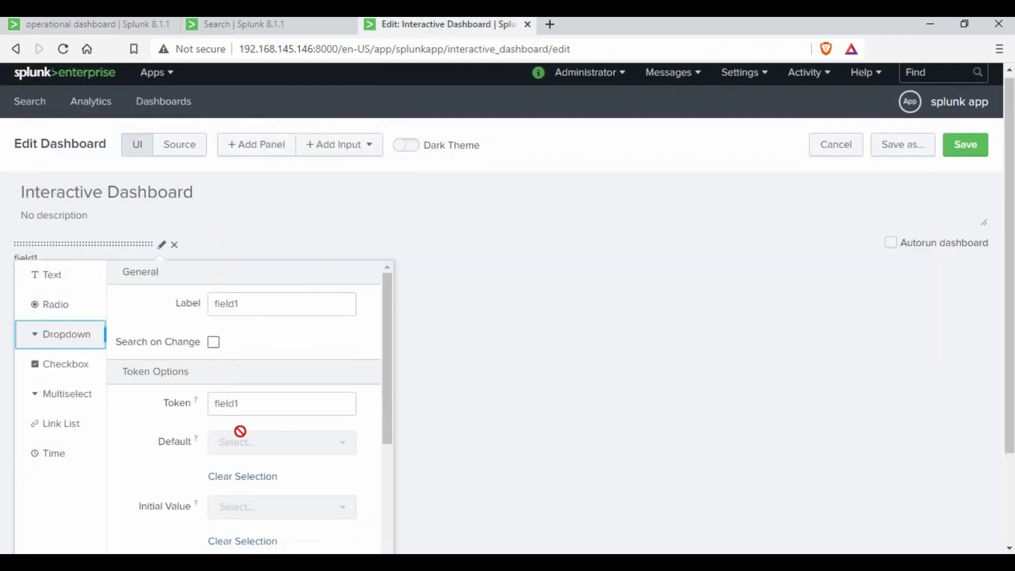
left_click(444, 26)
On the Search page, enter source="GlobalLandTemperaturesByCountry.csv" host="localhost.localdomain" sourcetype="csv"| eval dt_year_epoc = strptime (dt, "%Y-%m-%d") | eval dt_year = strftime (dt_year_epoc , "%Y") | stats count by Country
key("ctrl+shift+Tab")
left_click(330, 185)
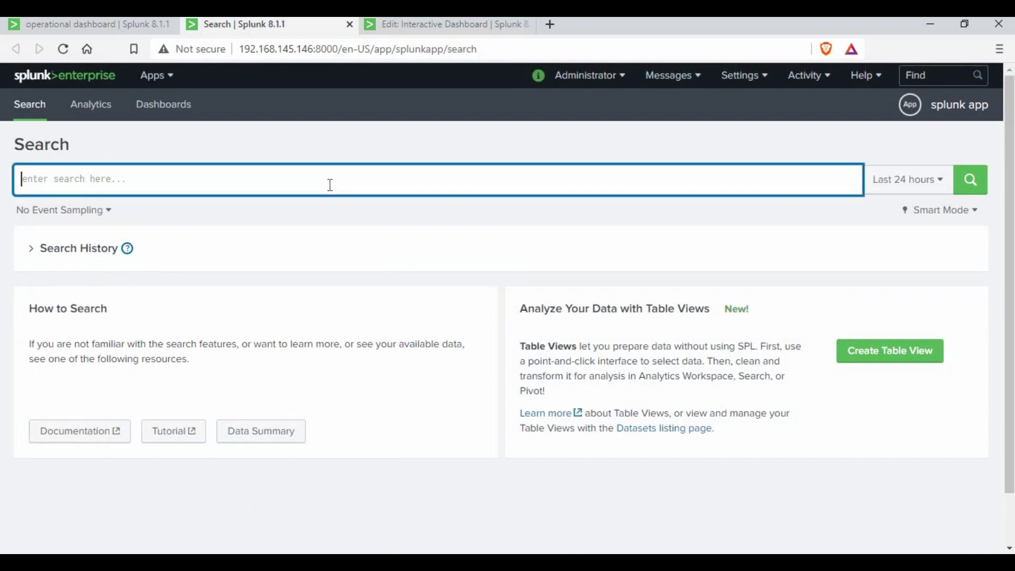
type("source=\"GlobalLandTemperaturesByCountry.csv\" host=\"localhost.localdomain\" sourcetype=\"csv\"| eval dt_year_epoc = strptime (dt, \"%Y-%m-%d\") | eval dt_year = strftime (dt_year_epoc , \"%Y\") | stats count by Country")
Review the source and year-conversion parts of the query, and run the search over the last 24 hours
left_click_drag(22, 180, 254, 178)
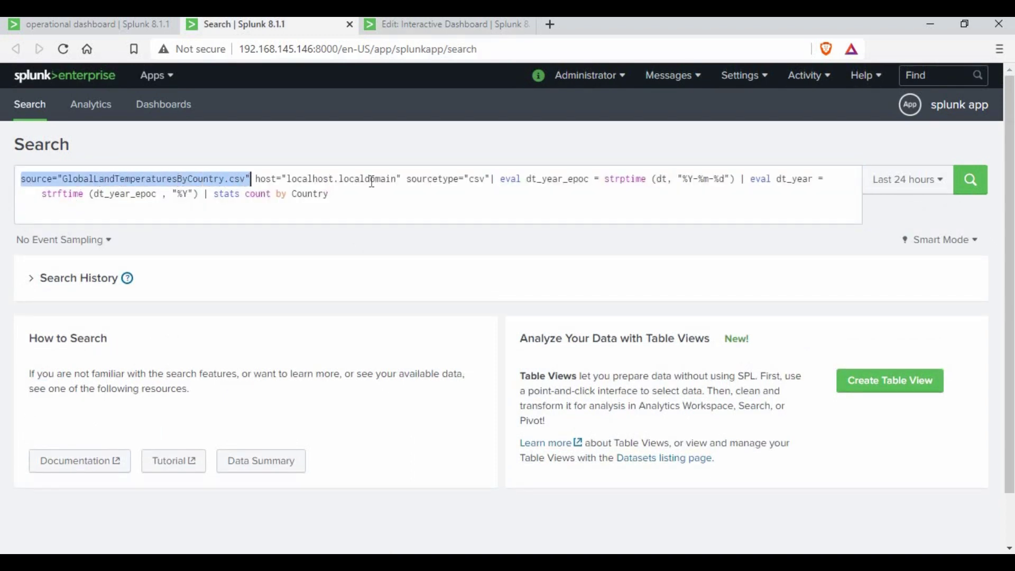
left_click(531, 180)
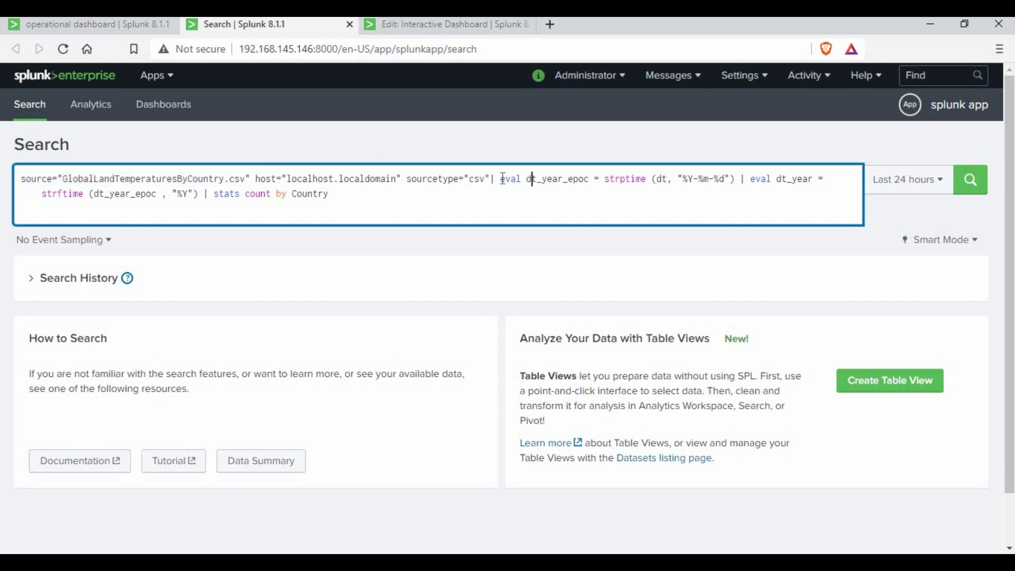
left_click_drag(502, 179, 205, 191)
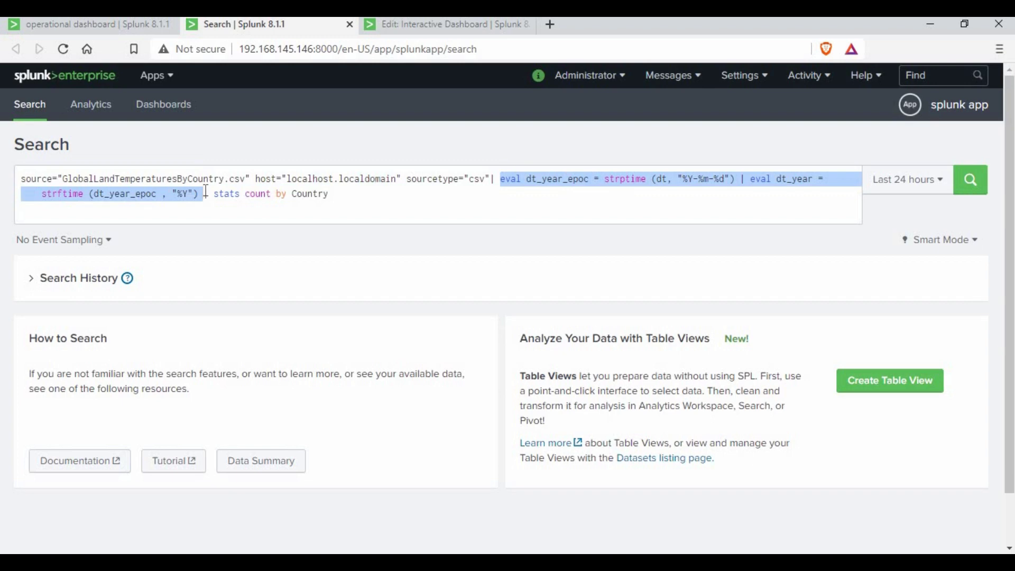
left_click(343, 193)
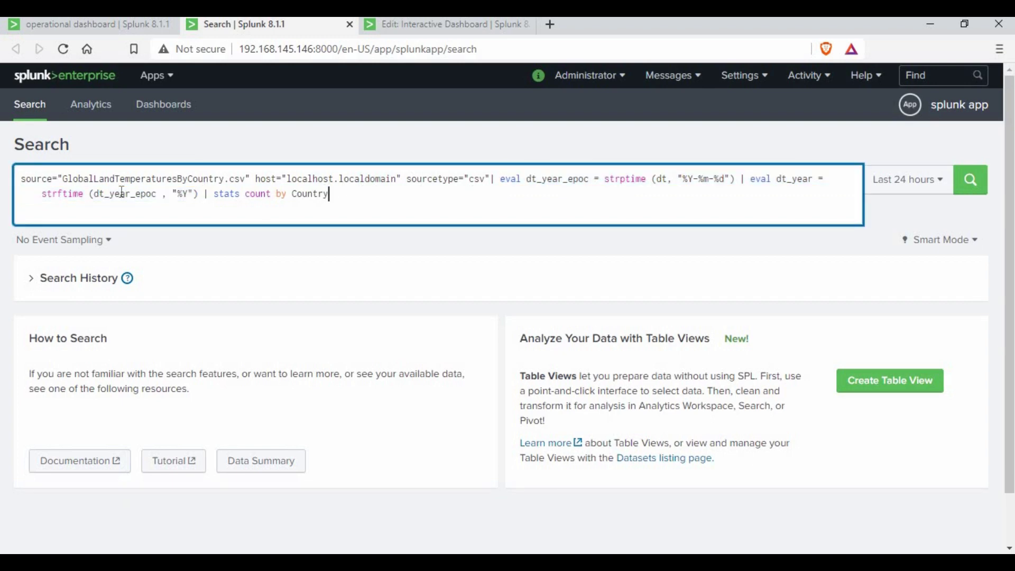
left_click_drag(203, 193, 16, 180)
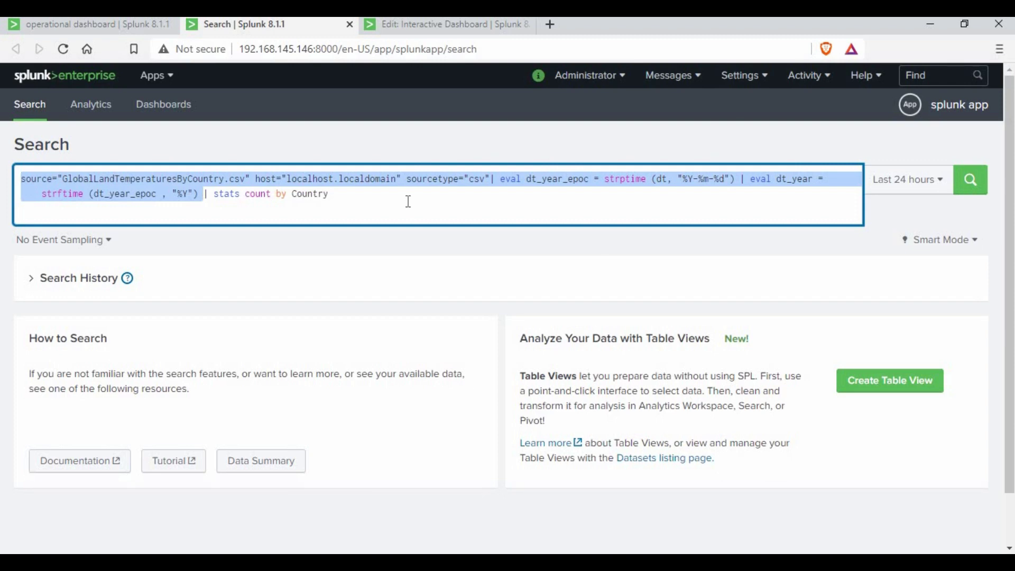
left_click(355, 204)
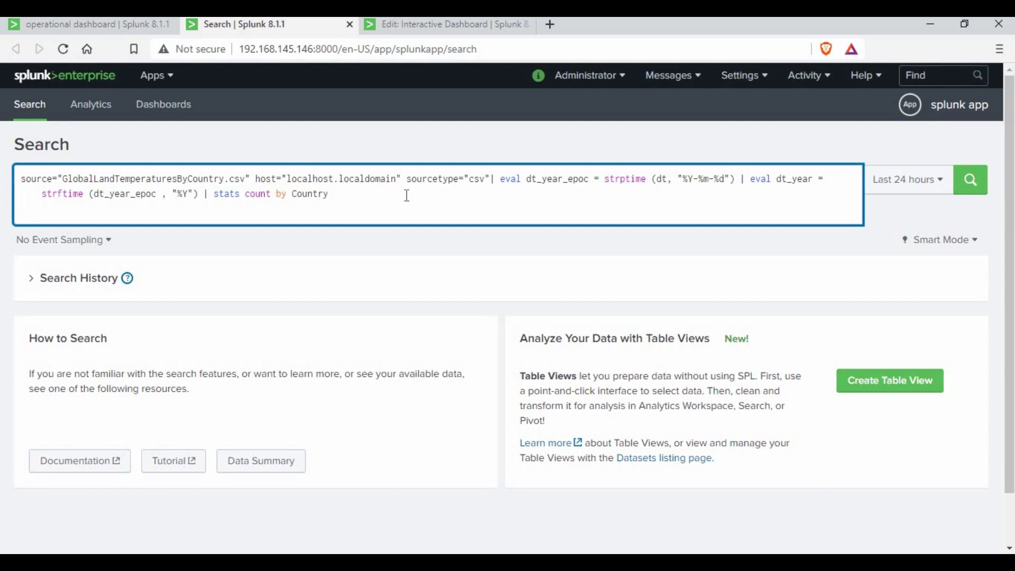
left_click(980, 191)
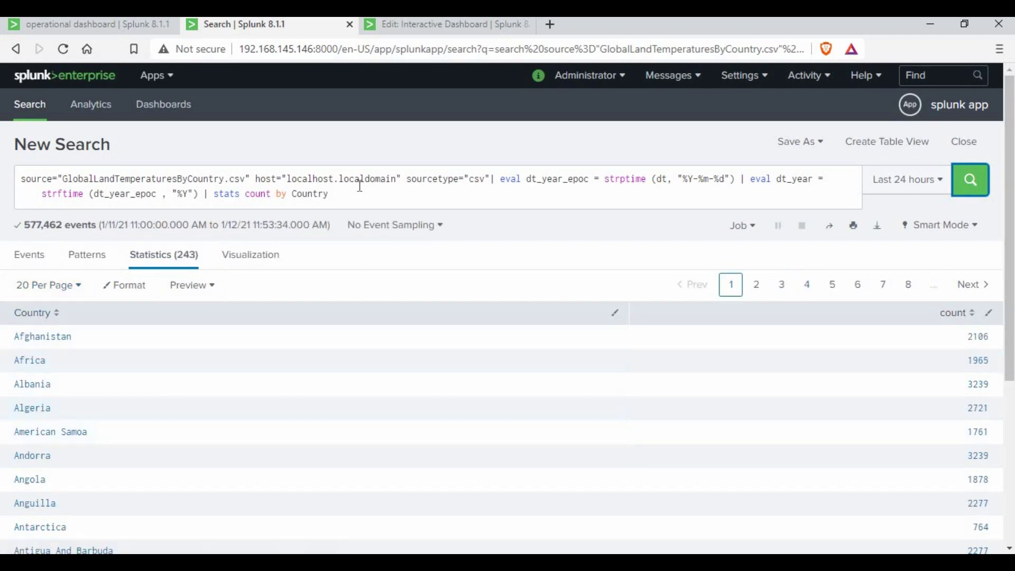
Copy the full country-count query and return to the dropdown settings in the Interactive Dashboard editor
triple_click(90, 191)
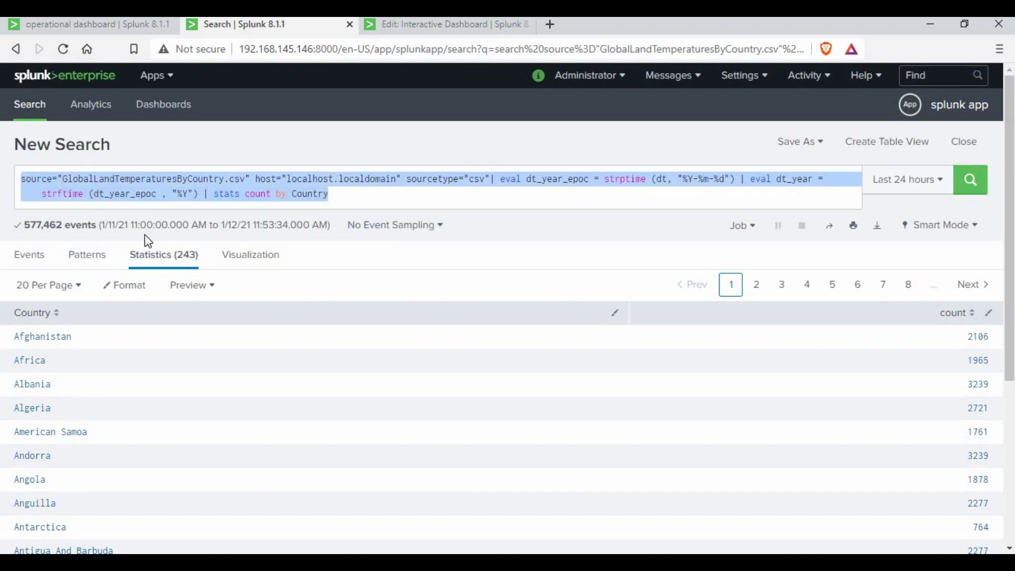
right_click(91, 191)
left_click(127, 245)
left_click(447, 24)
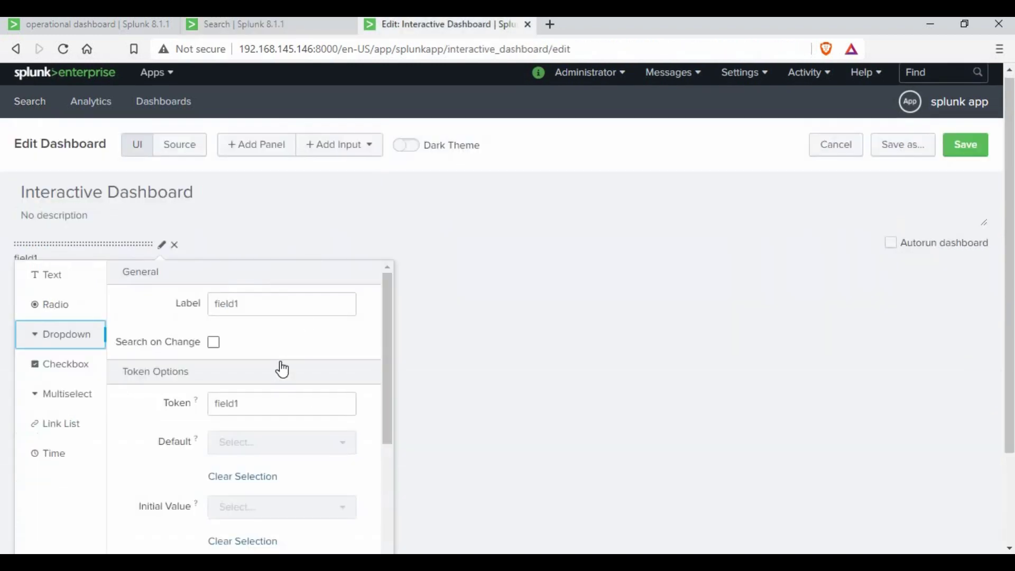
Paste the copied country-count query into the search string of the dropdown's dynamic options
scroll(294, 398, "down", 5)
left_click(287, 455)
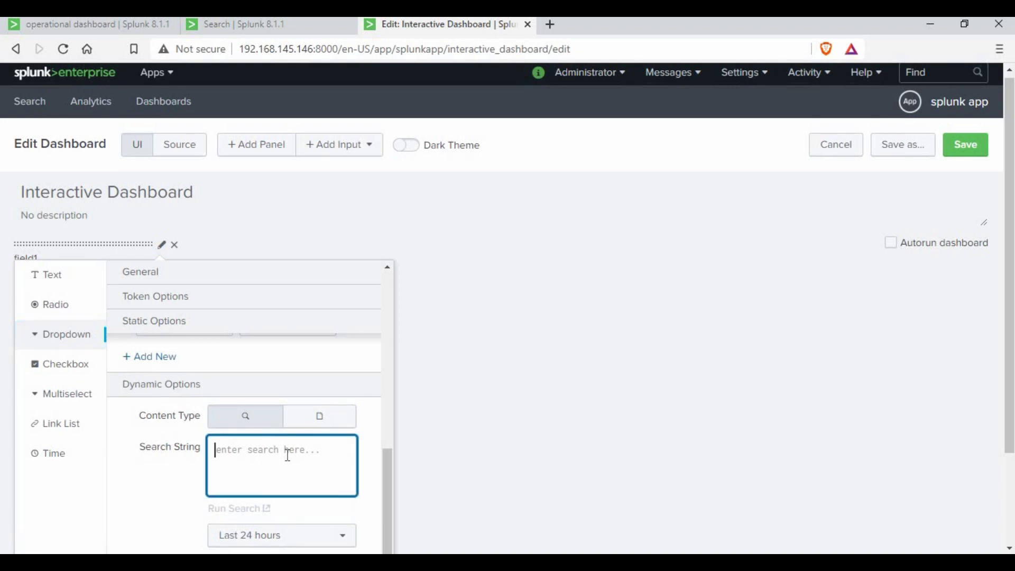
key("ctrl+v")
Set the dropdown's label to Country and its token to country
scroll(272, 386, "up", 5)
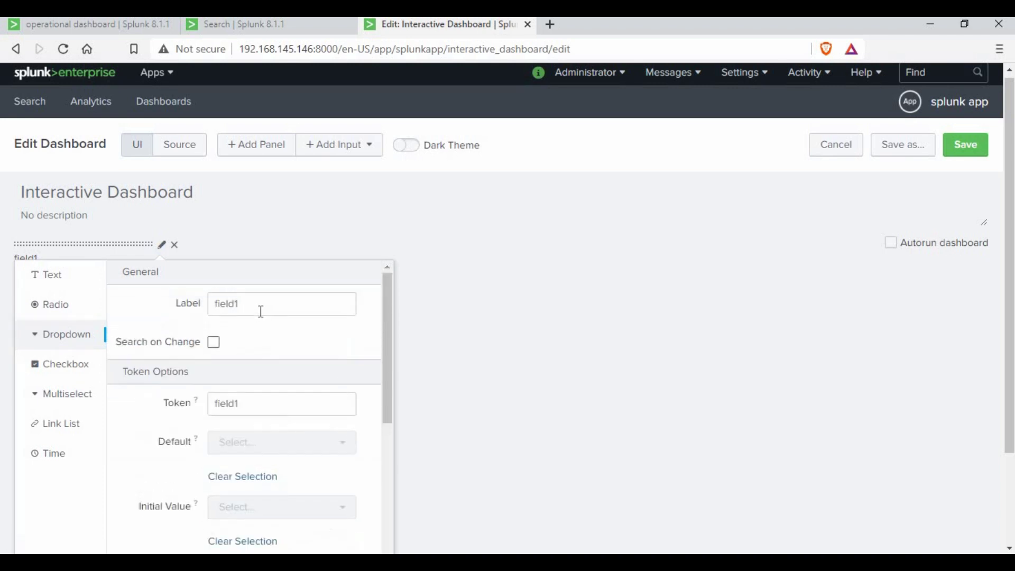
left_click(191, 313)
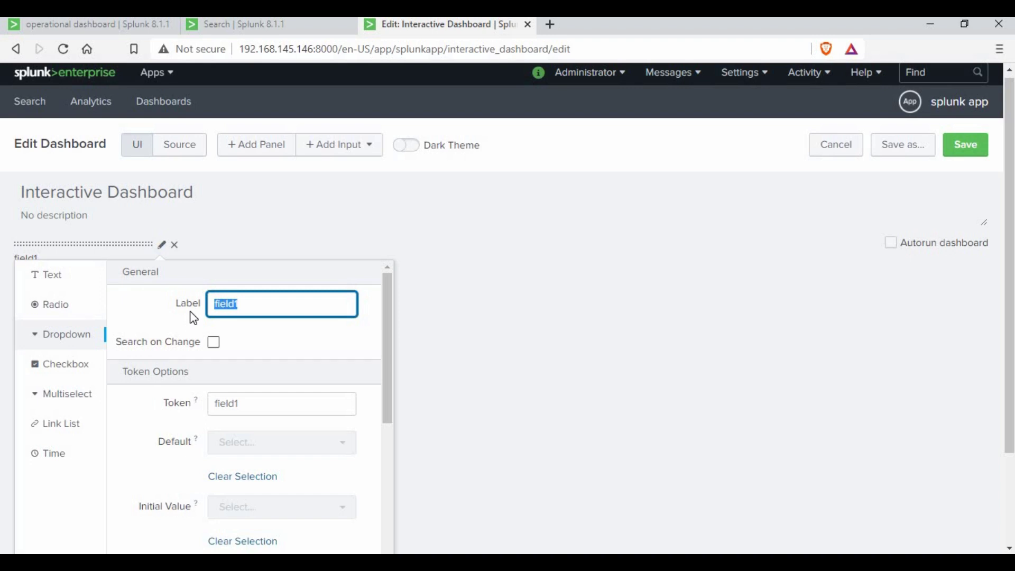
type("Country")
left_click(192, 405)
type("country")
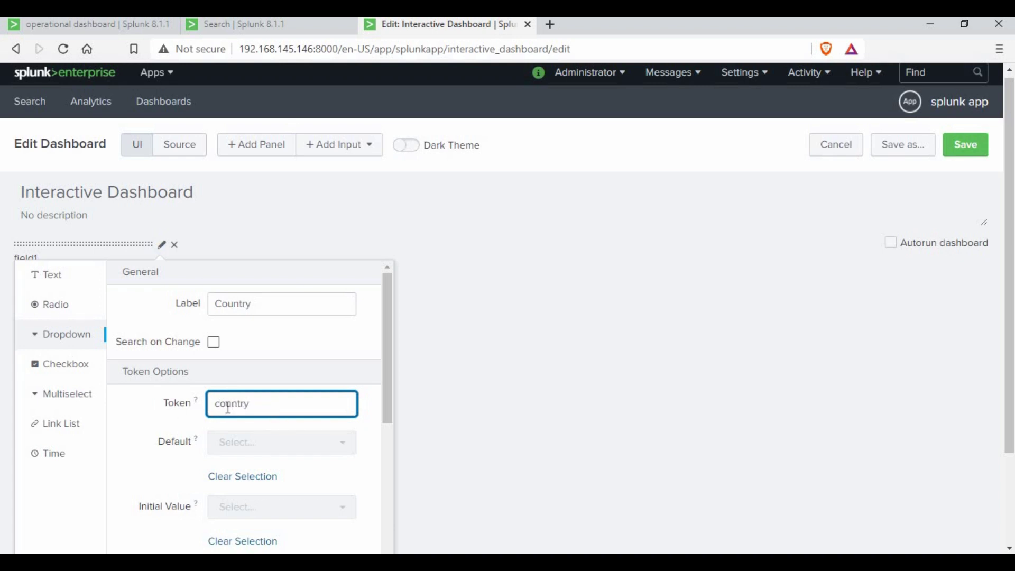
double_click(257, 407)
Use the query's Country field for both the dropdown's label and value fields, apply the settings and check the country list
scroll(258, 405, "down", 2)
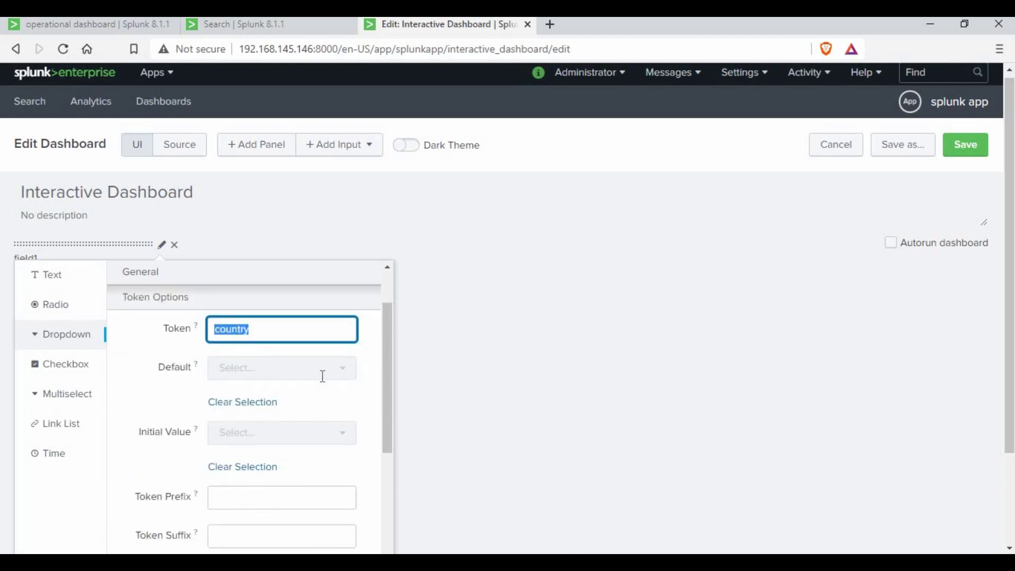
scroll(348, 449, "down", 5)
scroll(350, 449, "down", 4)
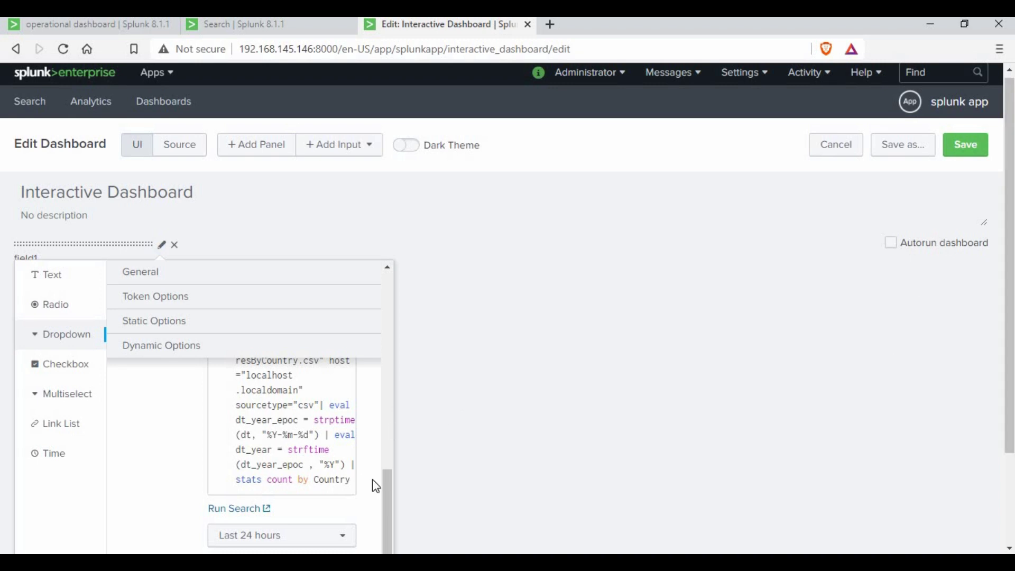
scroll(371, 485, "down", 2)
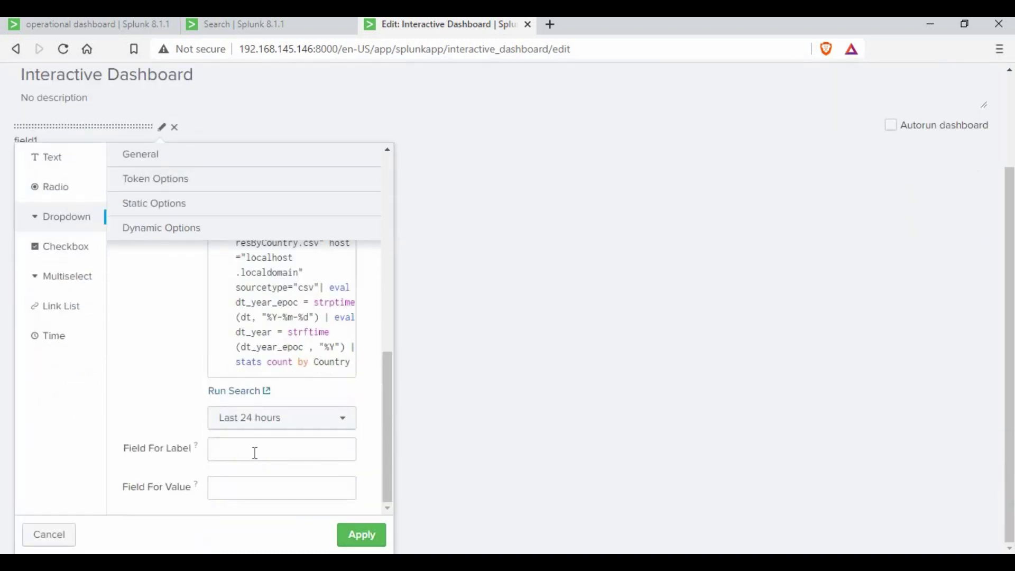
double_click(341, 364)
key("ctrl+a")
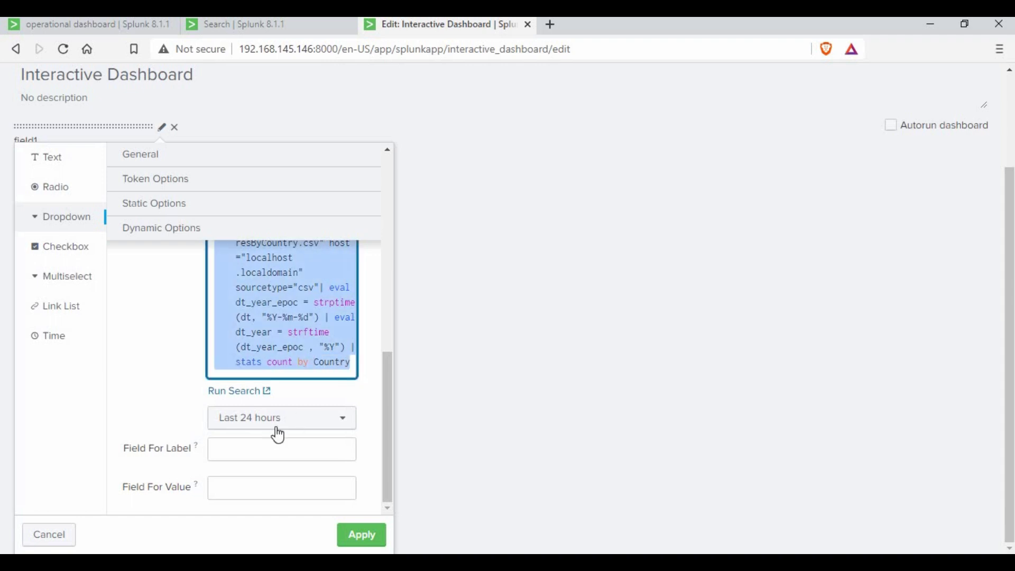
left_click(321, 365)
left_click_drag(314, 364, 351, 364)
key("ctrl+c")
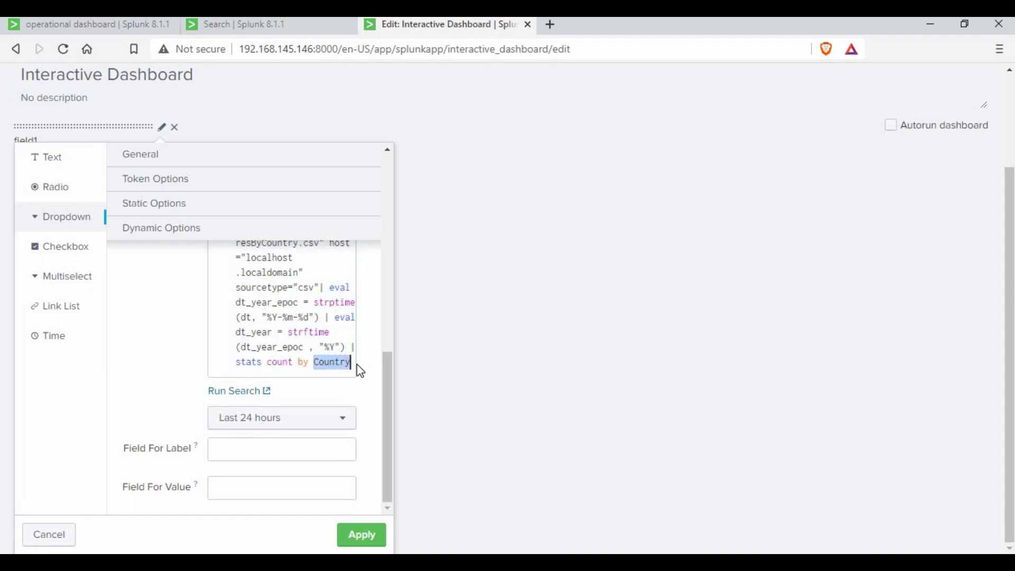
left_click(255, 452)
key("ctrl+v")
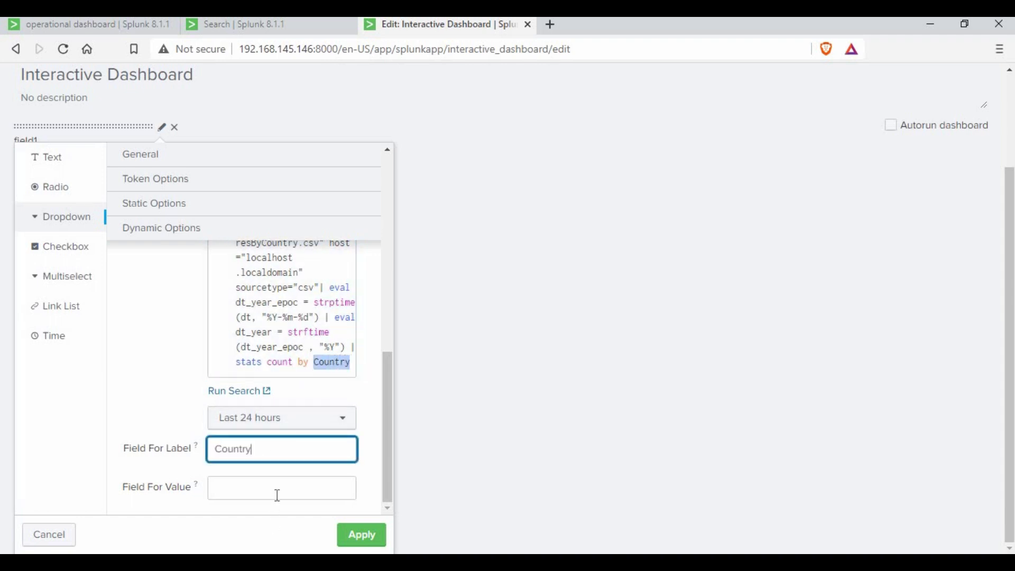
left_click(284, 489)
key("ctrl+v")
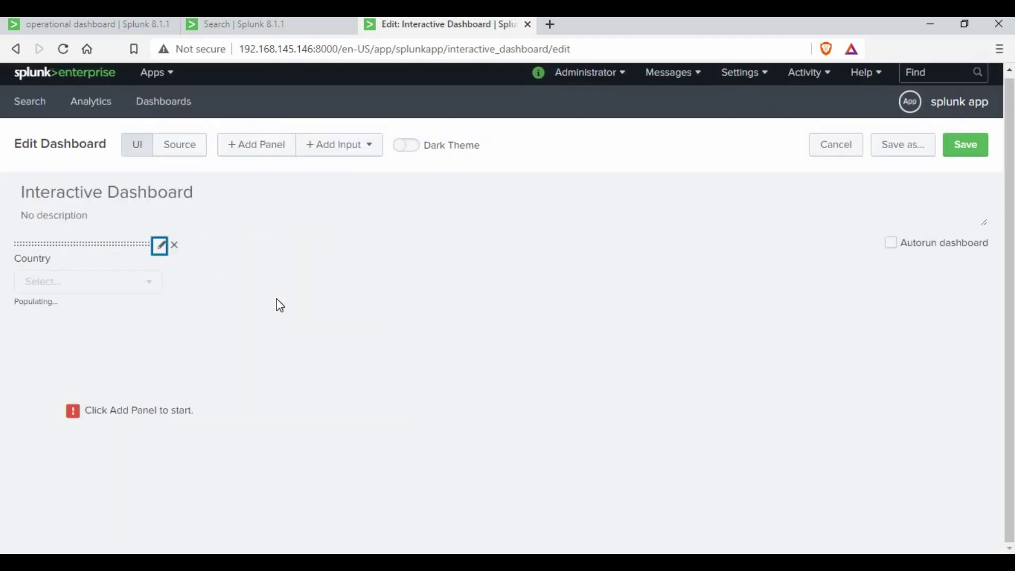
left_click(143, 290)
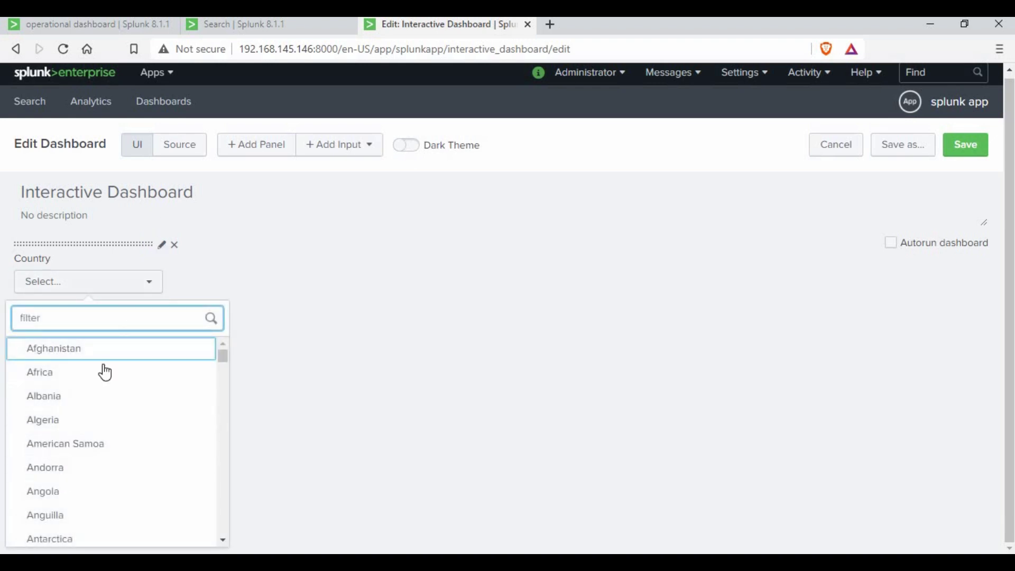
Reopen the Country dropdown's settings and add a static option named All with the value *
left_click(160, 248)
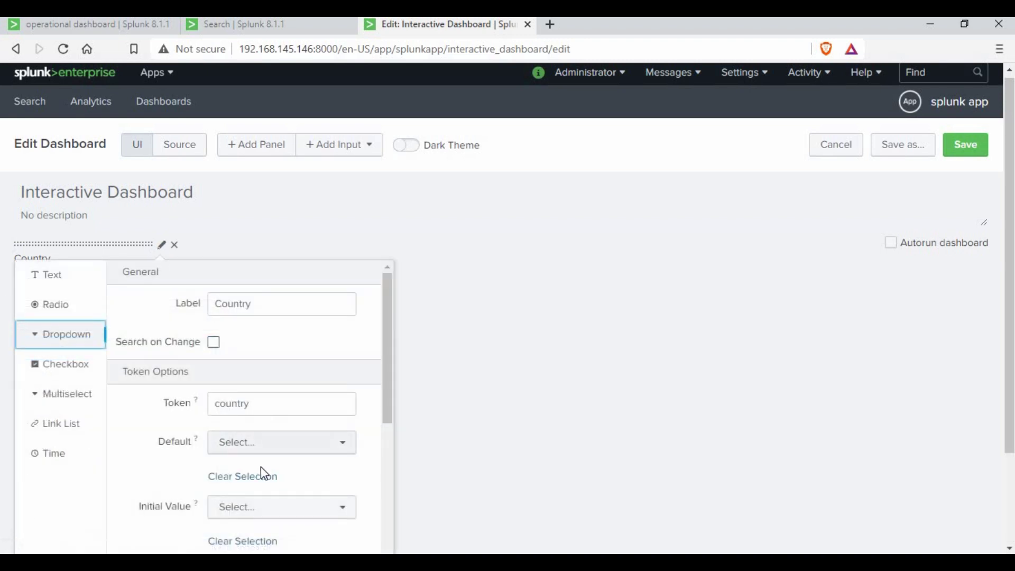
scroll(297, 451, "down", 3)
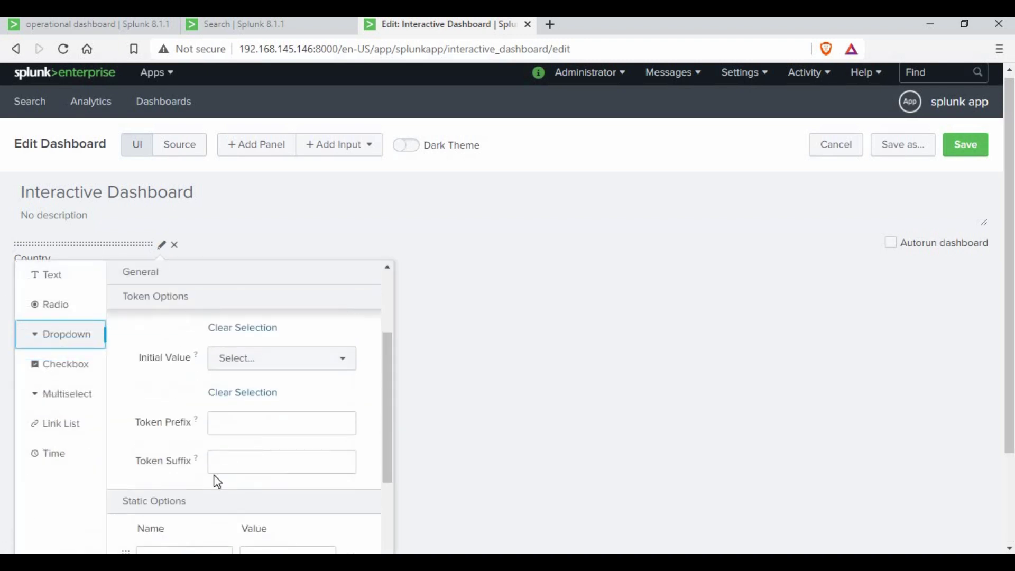
scroll(224, 478, "down", 3)
left_click(167, 405)
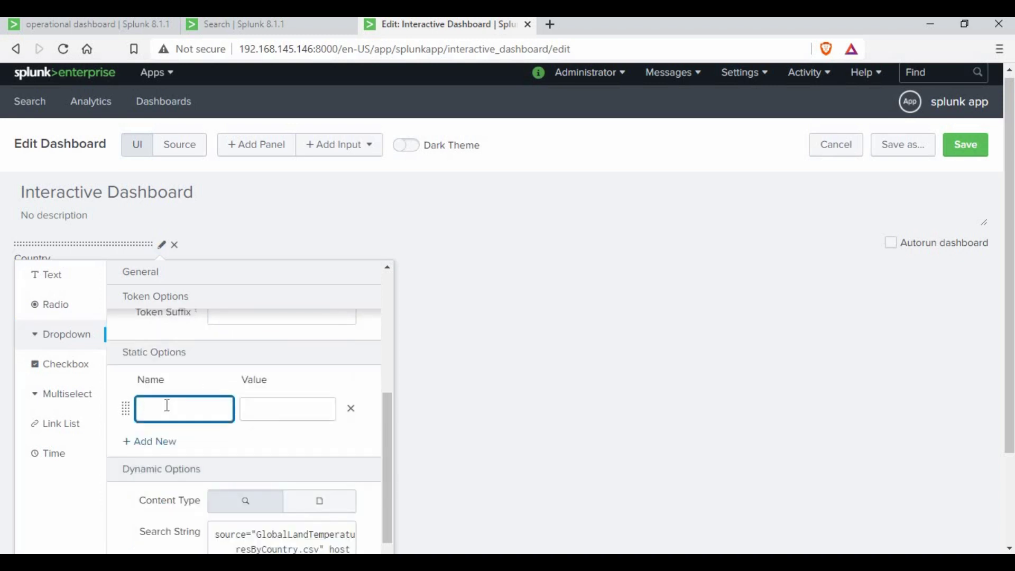
left_click(319, 408)
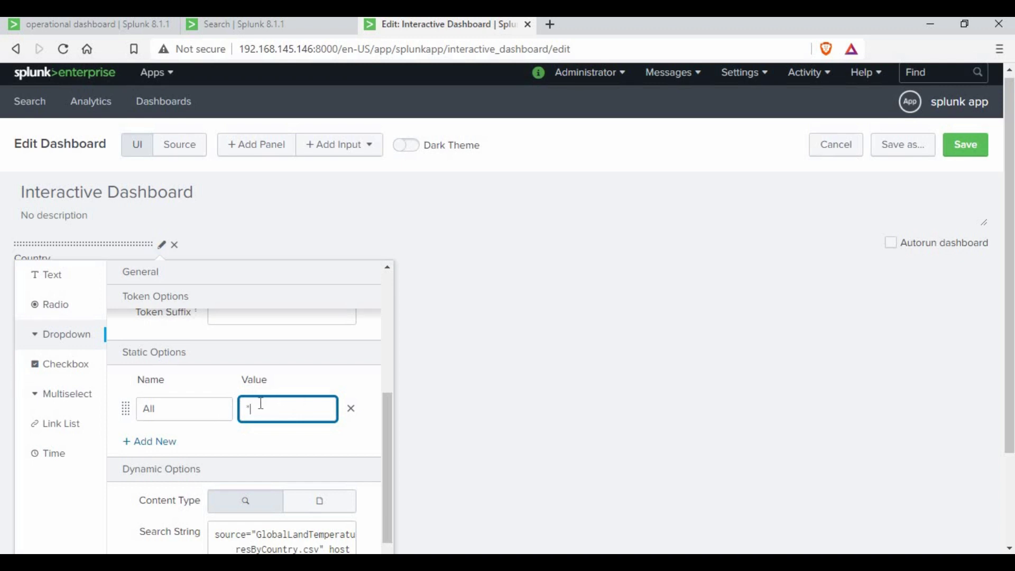
type("*")
Set both the default and the initial value of the Country dropdown to All
scroll(266, 415, "up", 5)
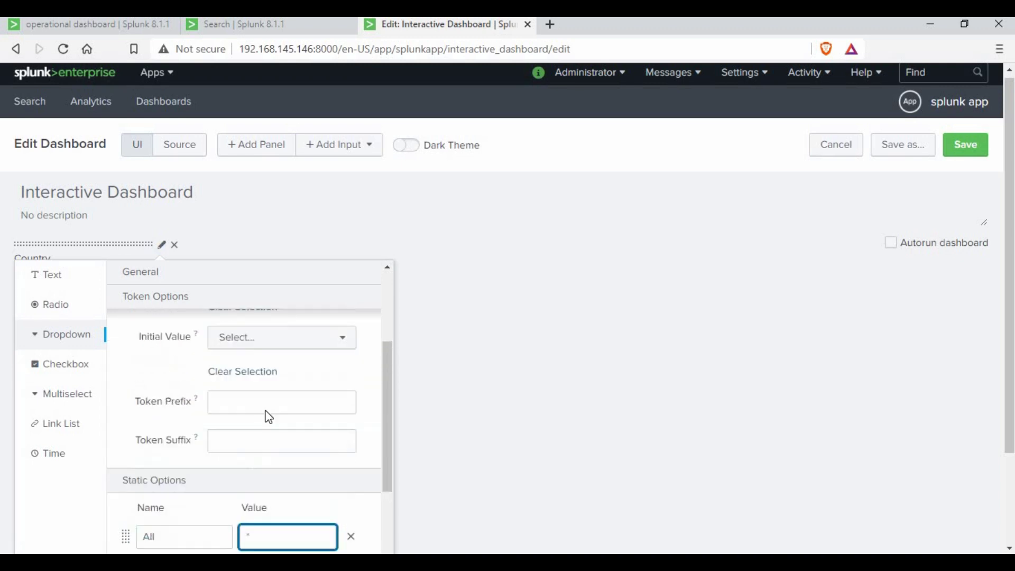
left_click(256, 372)
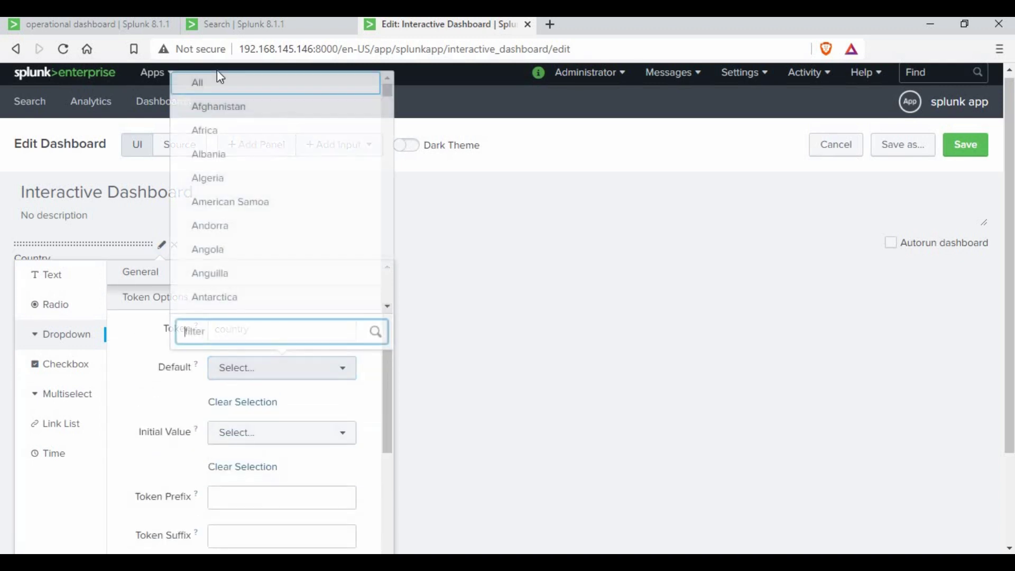
left_click(213, 84)
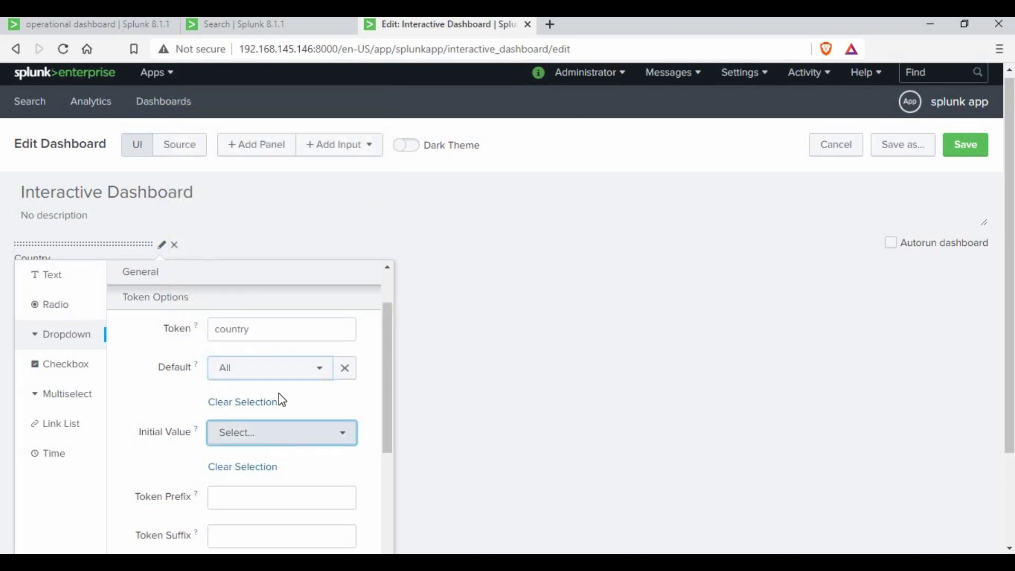
left_click(286, 435)
left_click(215, 84)
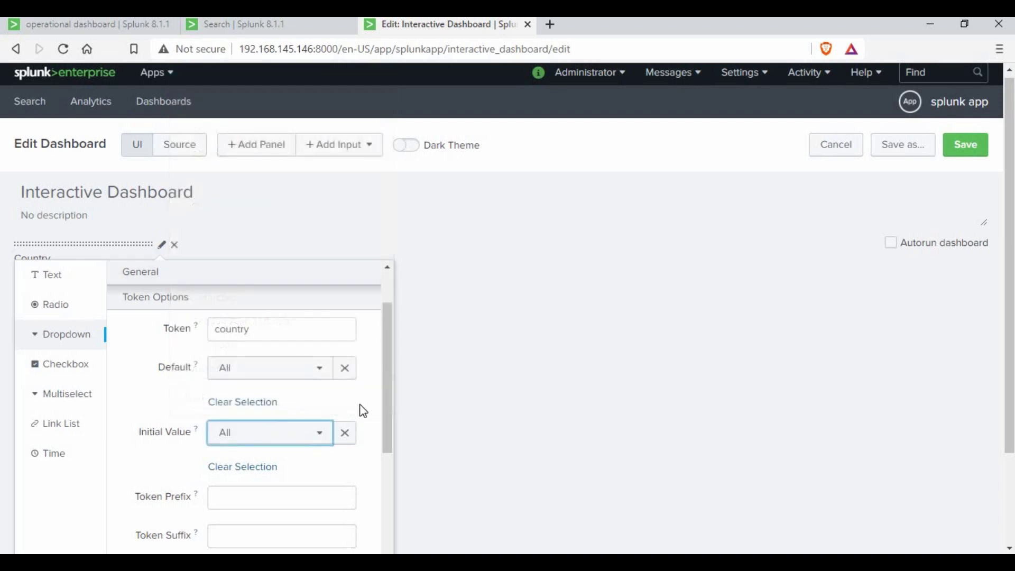
Enable Search on Change for the Country dropdown, review its options and apply the settings
scroll(347, 411, "up", 2)
scroll(338, 413, "down", 10)
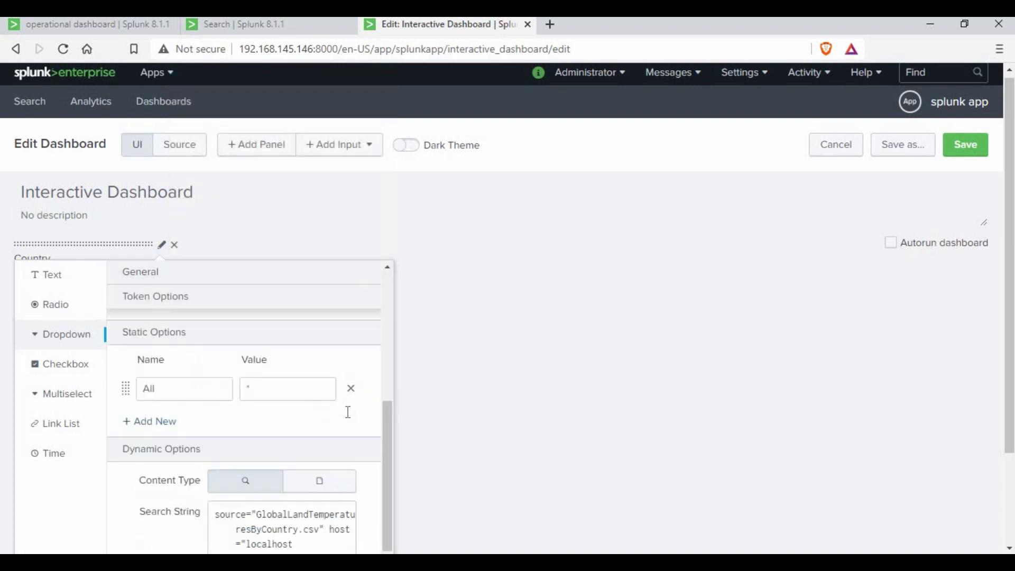
scroll(318, 416, "up", 10)
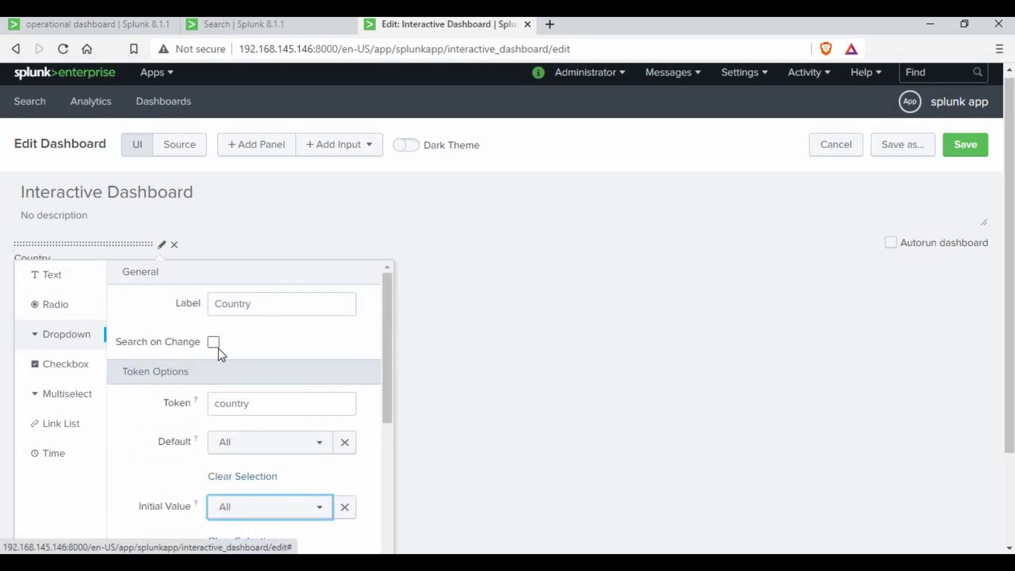
left_click(214, 343)
scroll(315, 443, "down", 10)
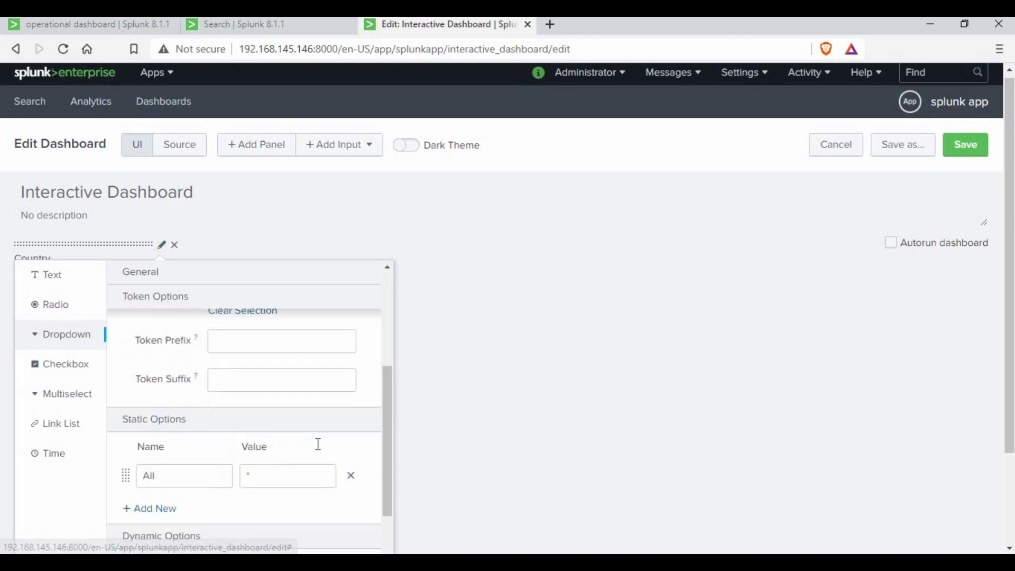
scroll(361, 512, "down", 5)
left_click(361, 532)
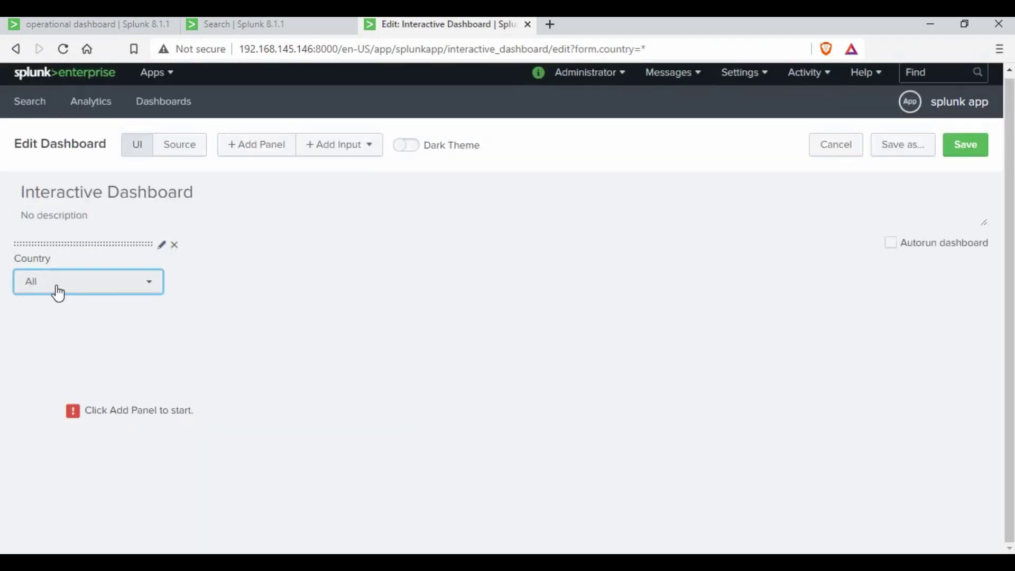
Look through the options of the Country dropdown in the dashboard editor and close the list
left_click(113, 292)
scroll(90, 433, "down", 10)
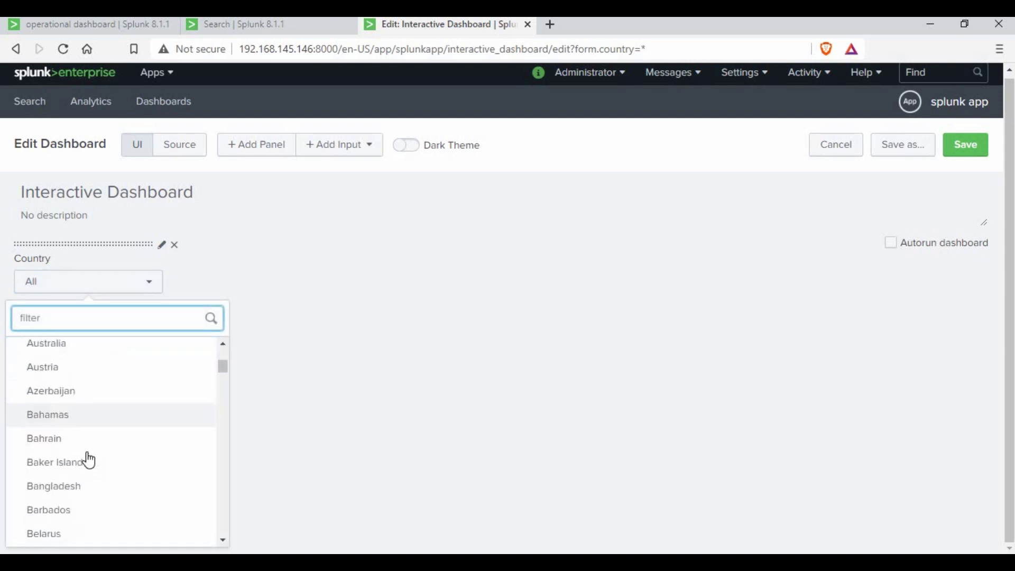
scroll(97, 413, "up", 10)
left_click(302, 219)
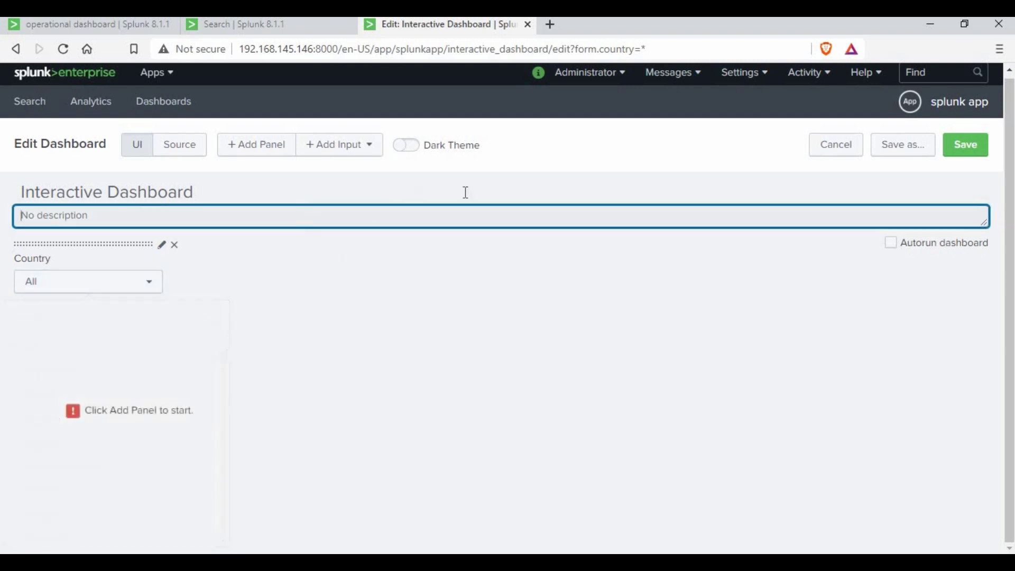
Save the Interactive Dashboard, check the Country dropdown's list on it, and return to editing
left_click(963, 148)
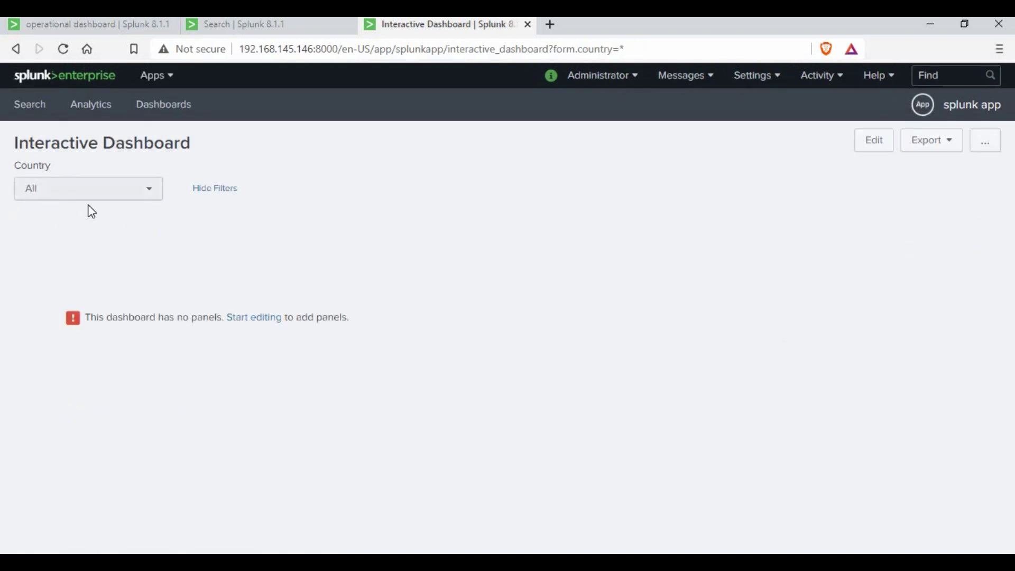
left_click(132, 189)
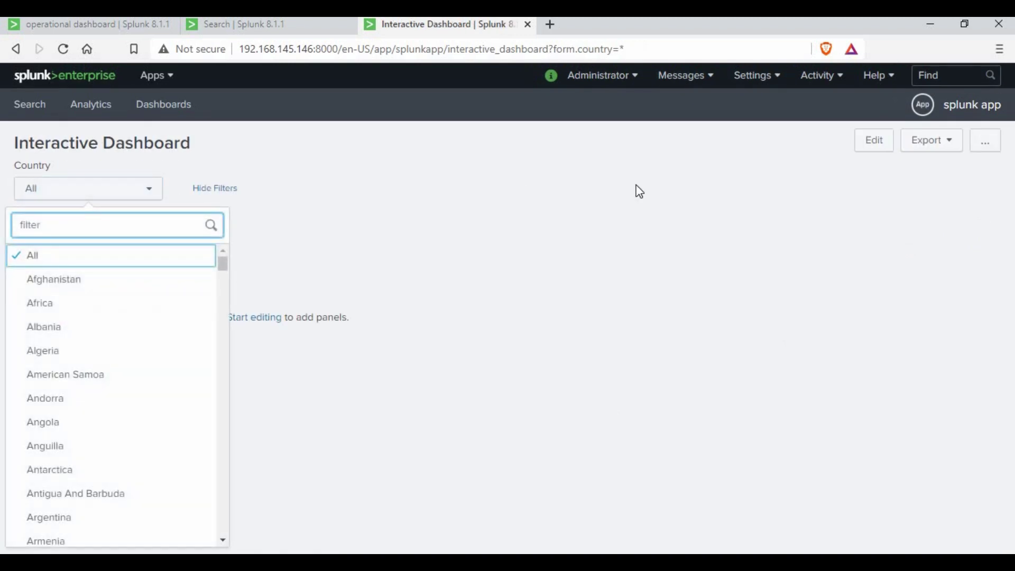
left_click(637, 198)
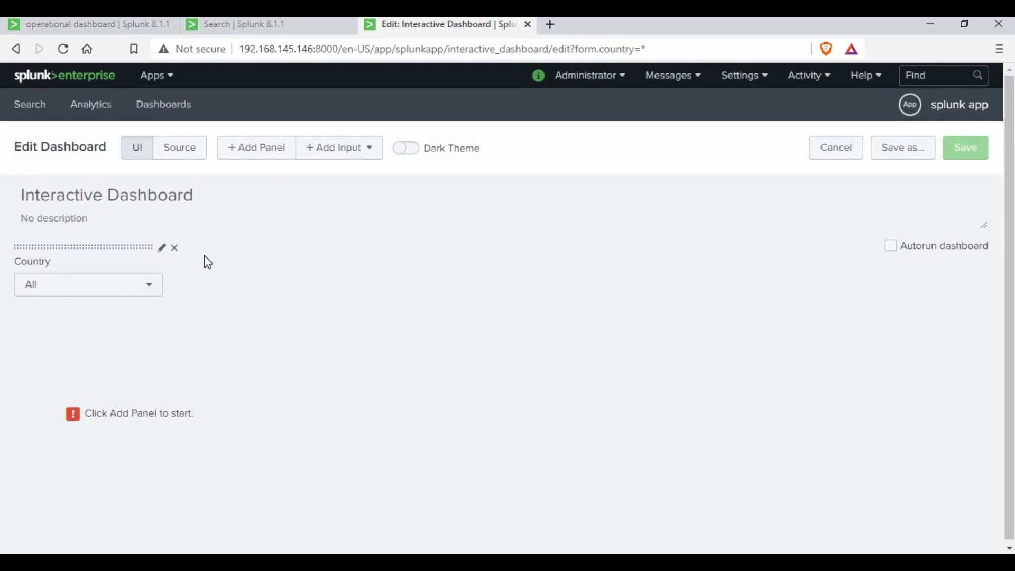
Look at the available sources for adding a dashboard panel and close them without choosing one
left_click(281, 153)
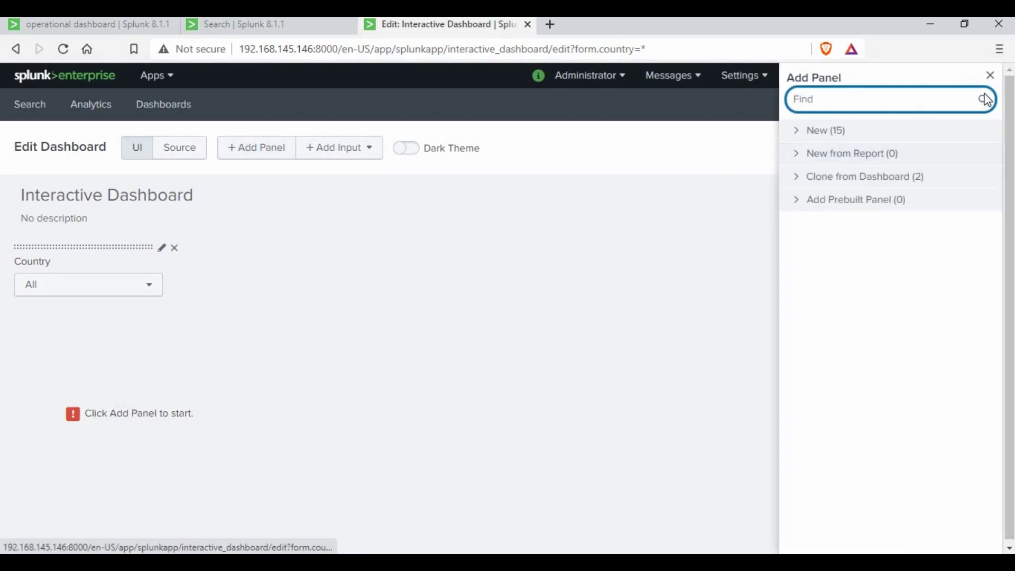
left_click(991, 75)
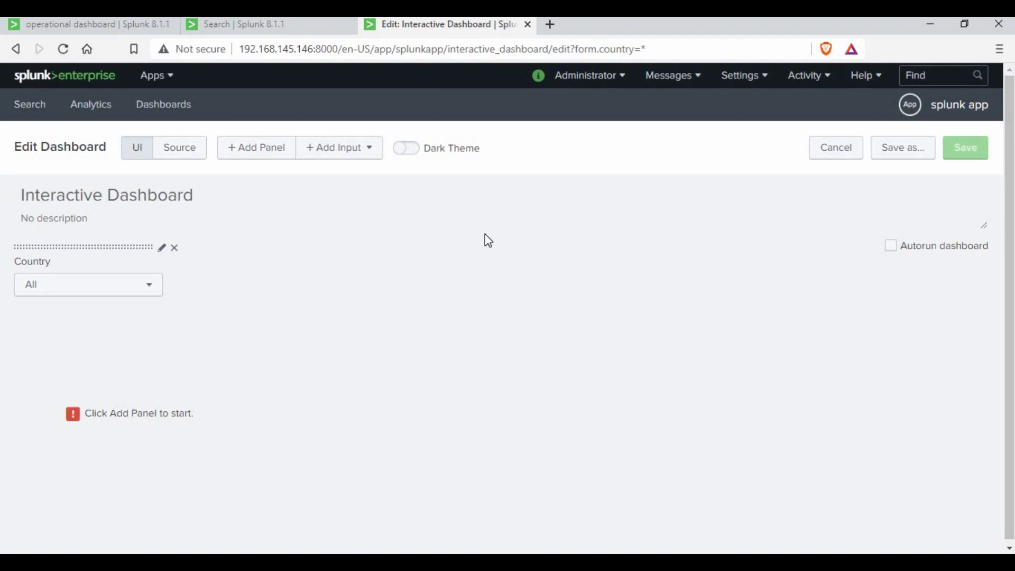
On the Search page, remove "| stats count by Country" from the end of the query and rerun the search
key("ctrl+shift+Tab")
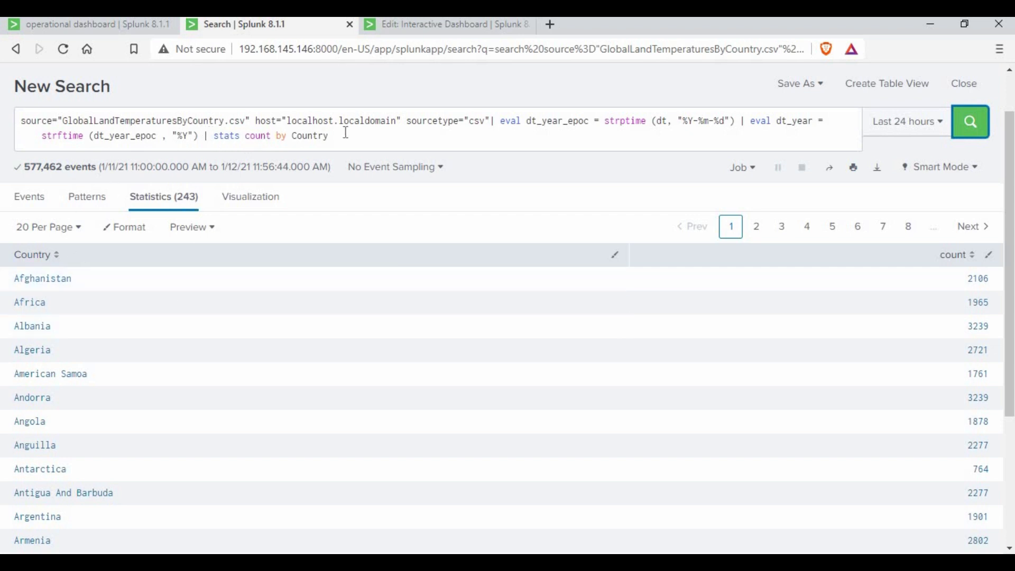
left_click_drag(346, 132, 203, 136)
key("BackSpace")
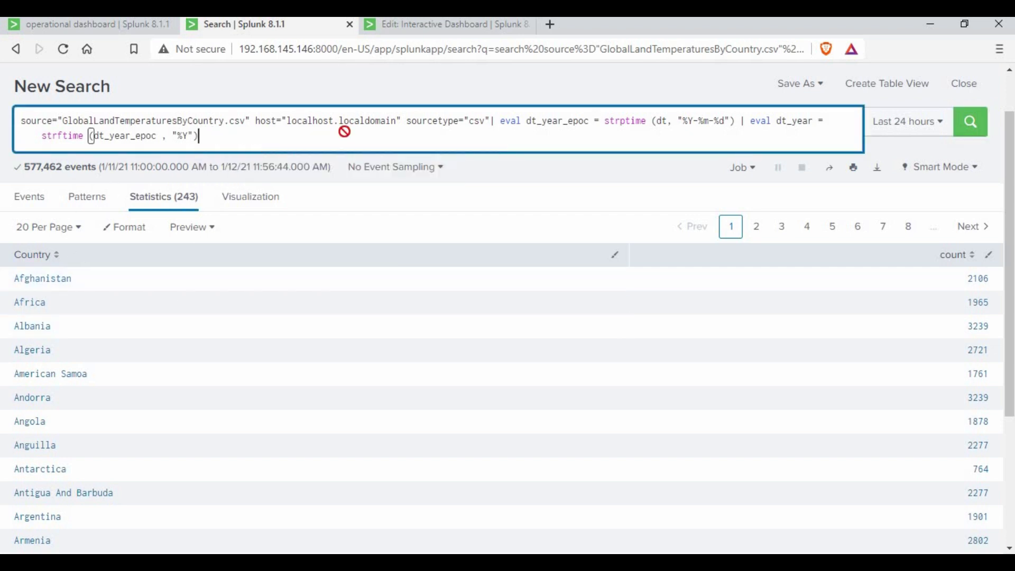
key("Return")
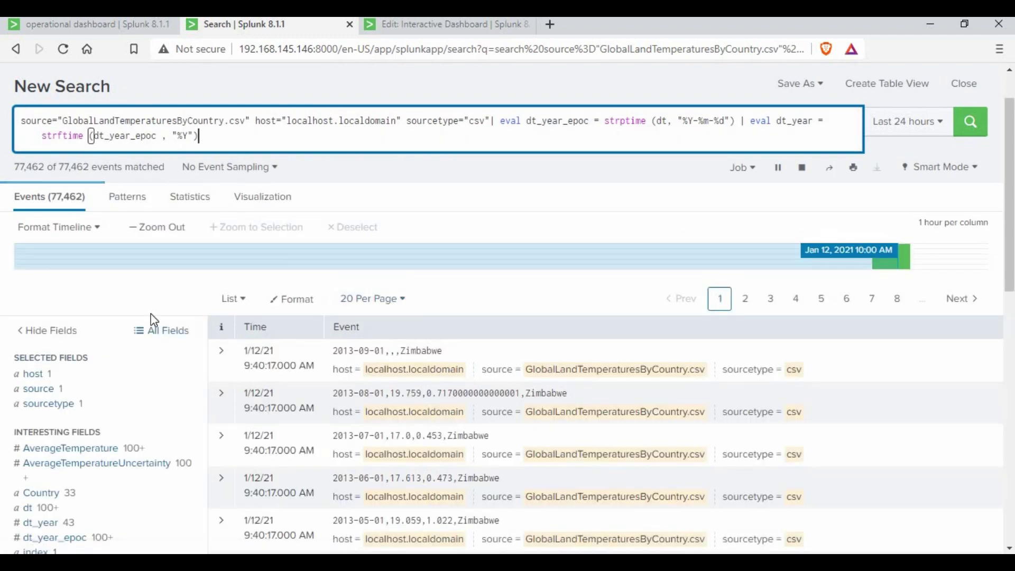
Narrow the search to Country=Liechtenstein using the values of the Country field
scroll(84, 403, "down", 1)
left_click(49, 419)
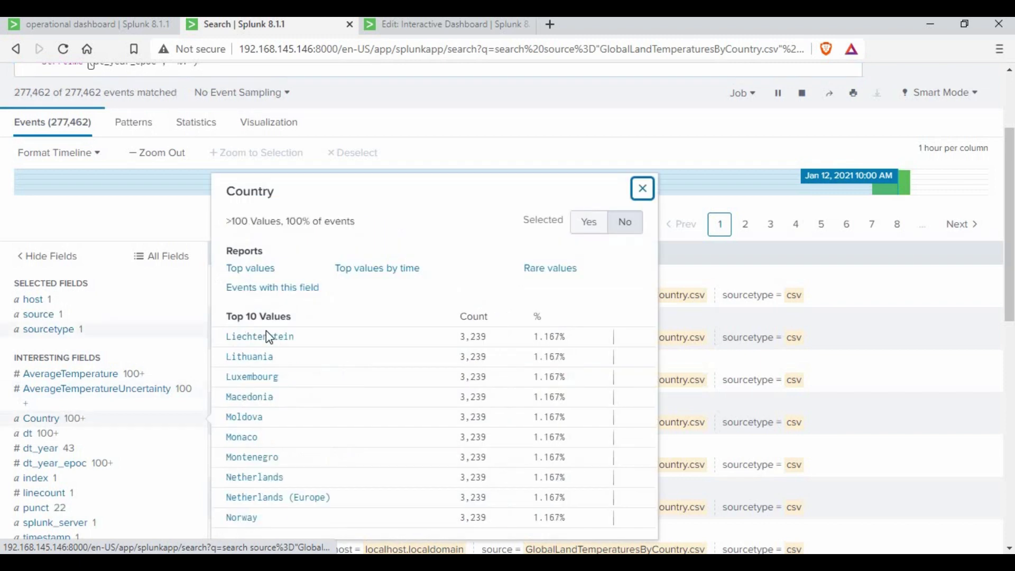
left_click(269, 345)
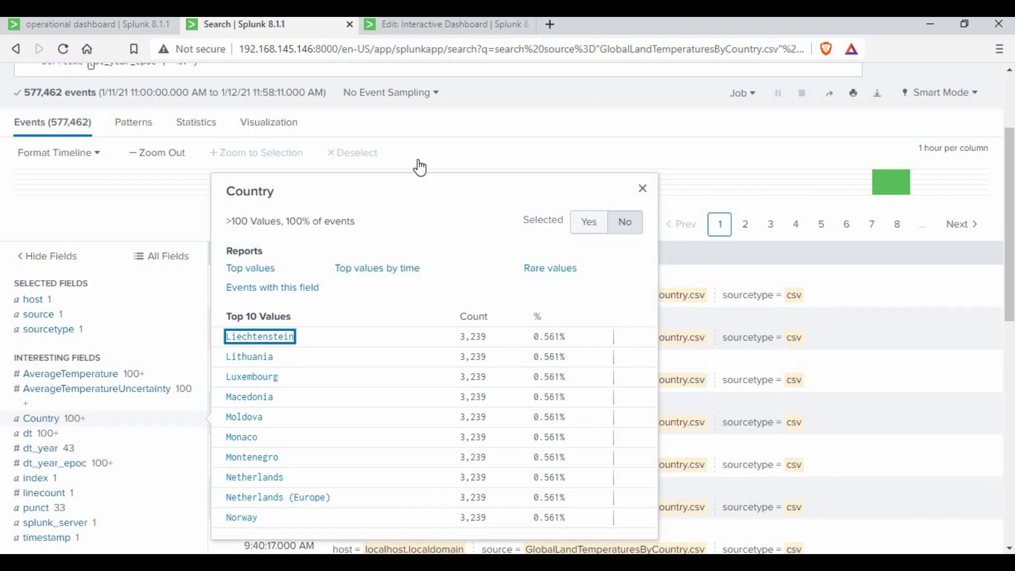
scroll(413, 254, "up", 1)
scroll(413, 254, "up", 1)
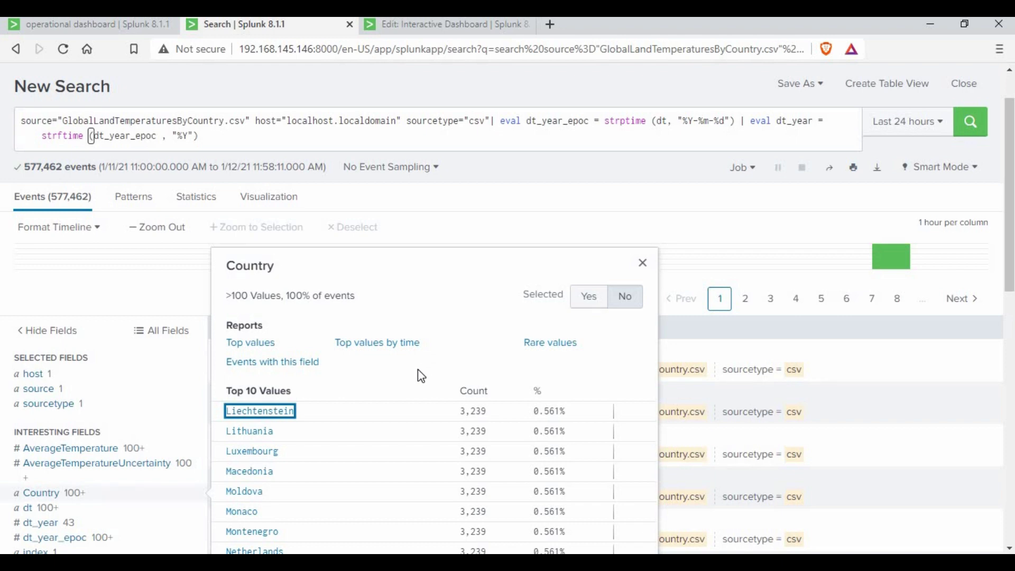
left_click(259, 411)
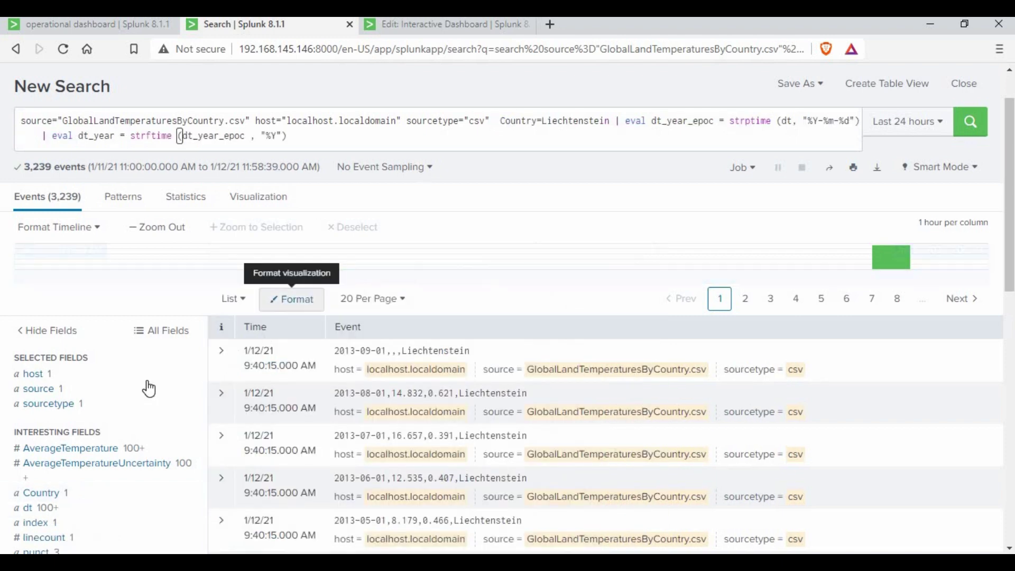
Run the top values report for AverageTemperature and review the Country filter and top clause in the resulting query
left_click(73, 452)
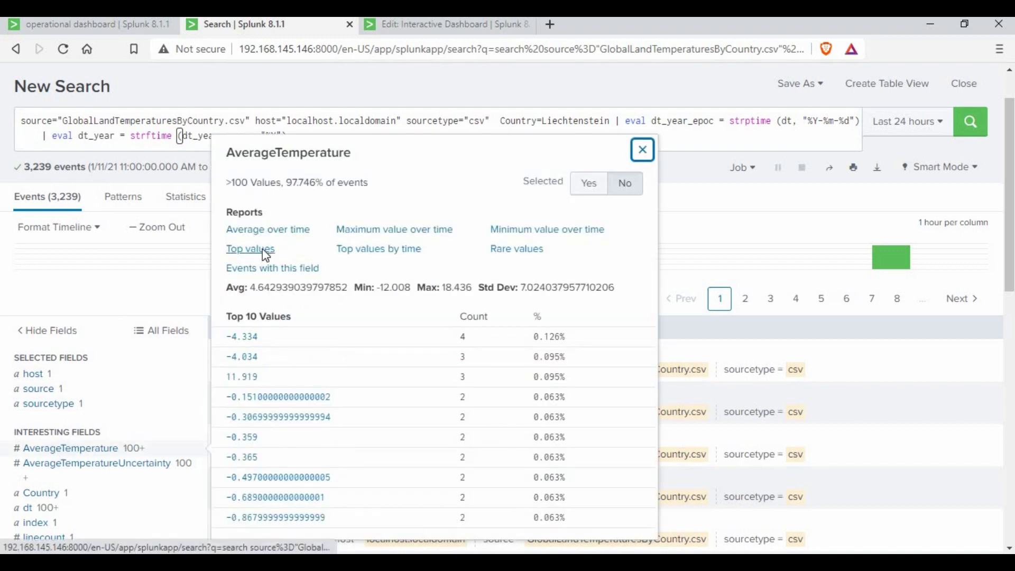
left_click(246, 249)
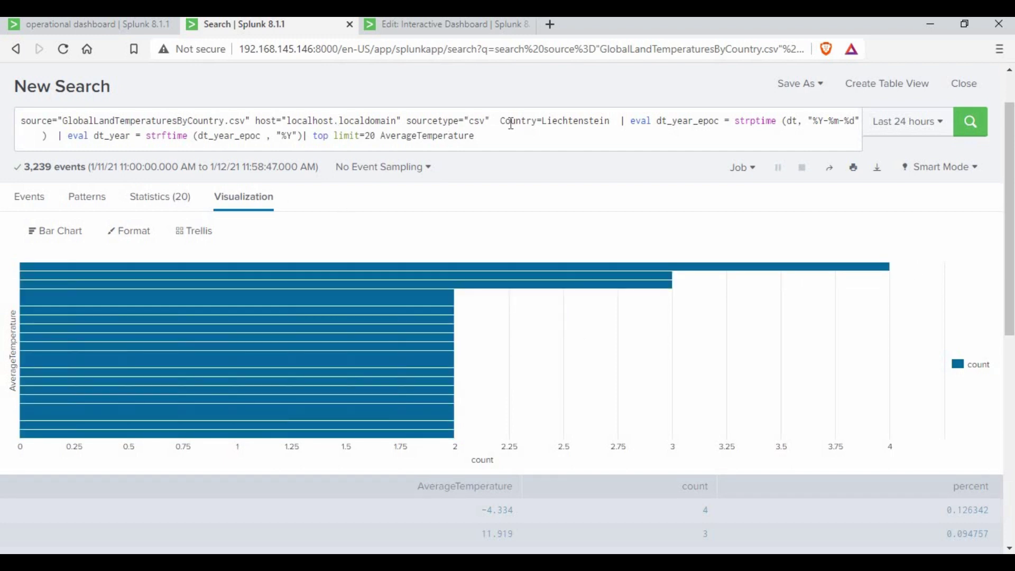
left_click_drag(530, 122, 611, 123)
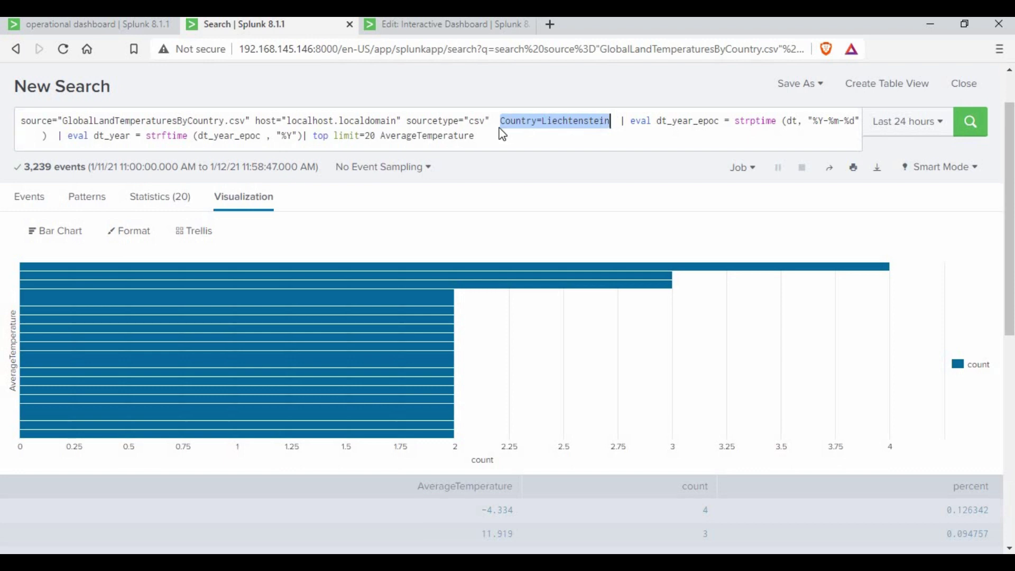
left_click_drag(481, 139, 313, 139)
left_click(433, 136)
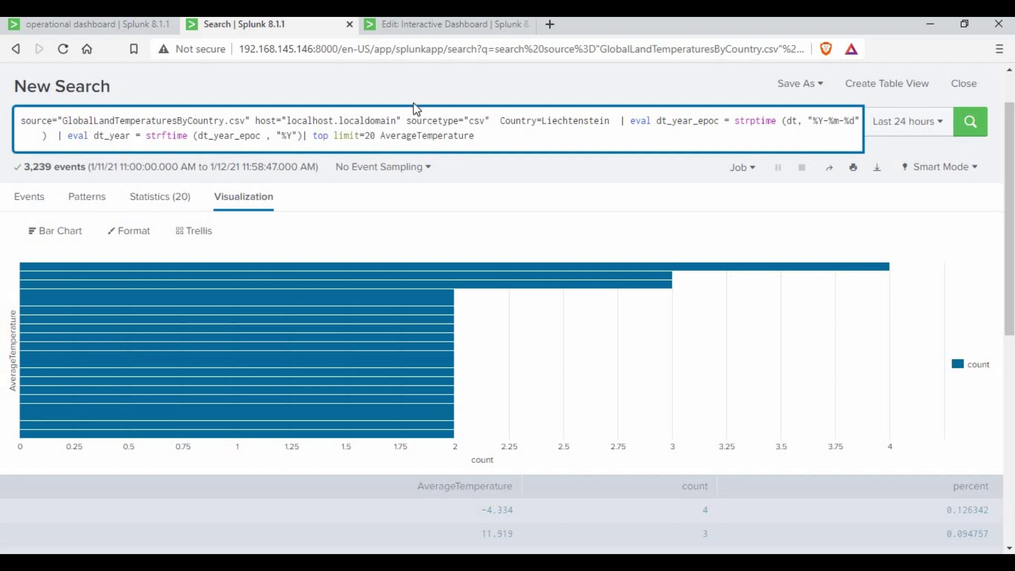
In the dashboard editor, start a new bar chart panel with the temperature query ending in "| search Country=Liechtenstein | top limit=20 AverageTemperature" as its search string
left_click(468, 31)
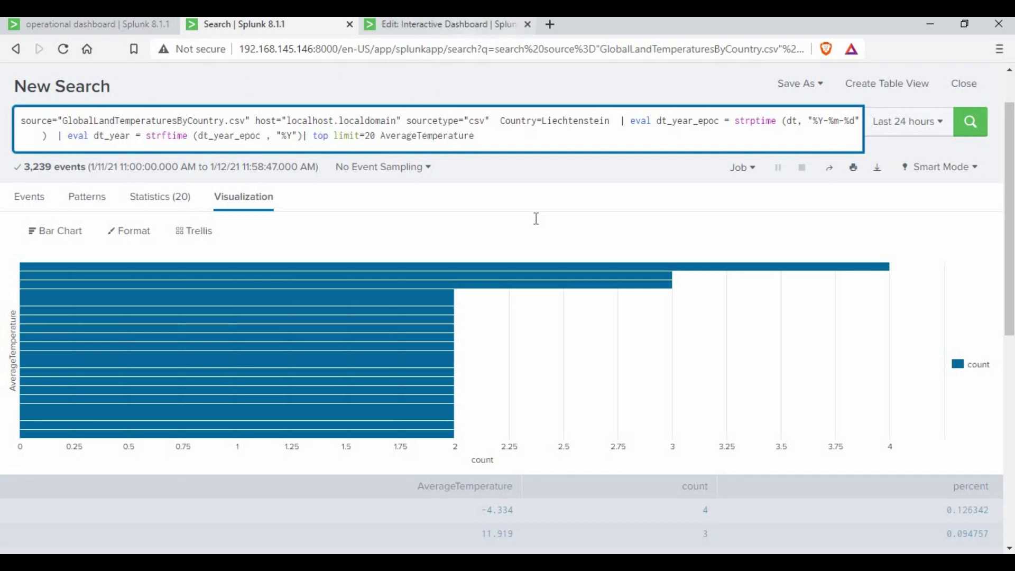
left_click(256, 148)
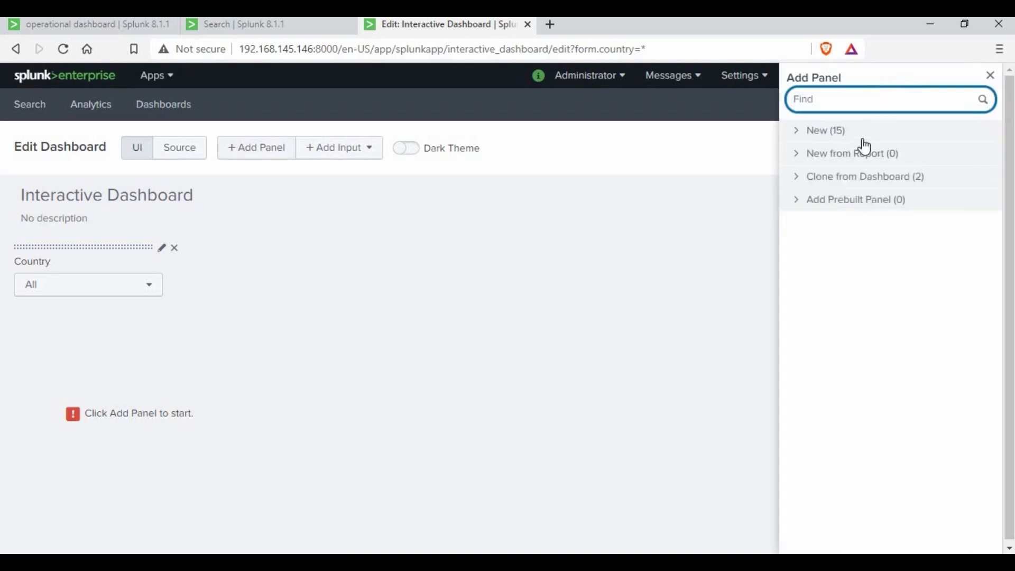
left_click(798, 132)
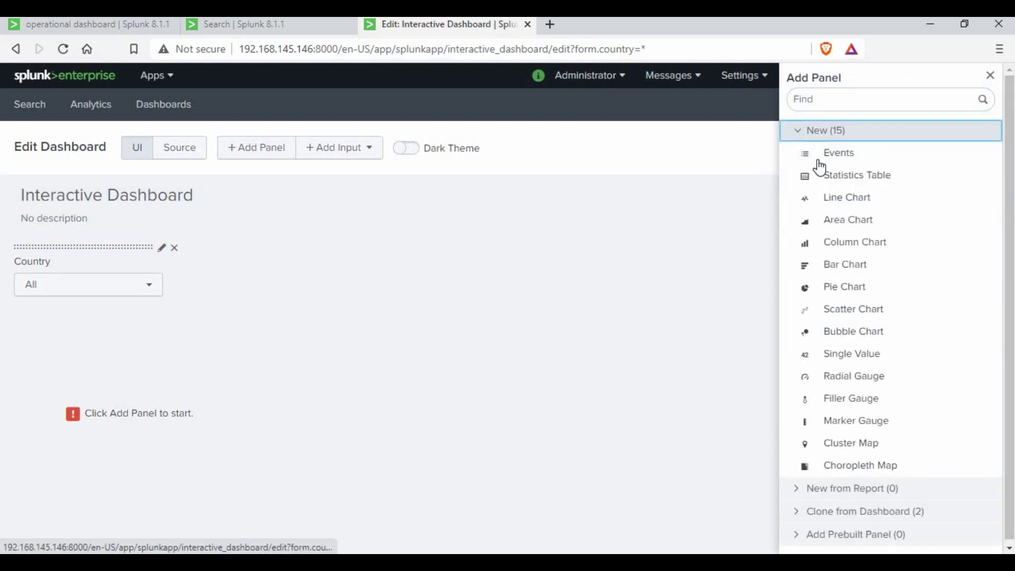
left_click(850, 269)
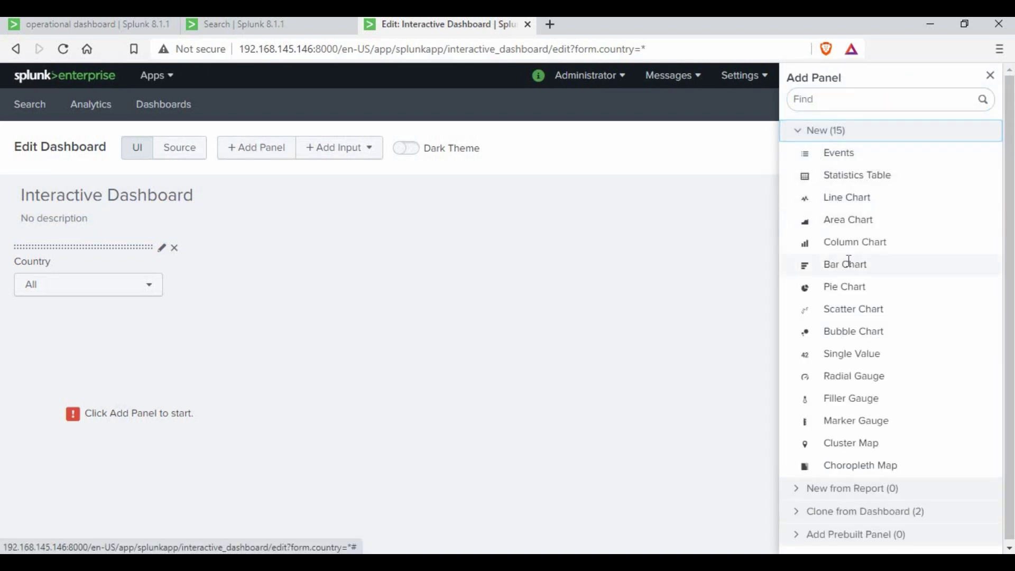
left_click(804, 268)
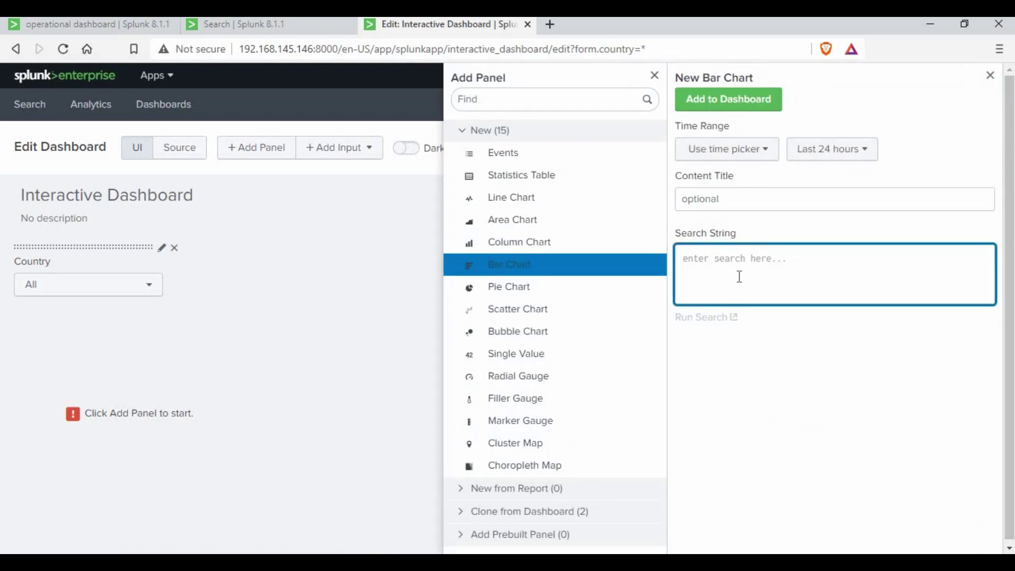
type("source=\"GlobalLandTemperaturesByCountry.csv\" host=\"localhost.localdomain\" sourcetype=\"csv\"  | eval dt_year_epoc = strptime (dt, \"%Y-%m-%d\")   | eval dt_year = strftime (dt_year_epoc , \"%Y\")| search Country=Liechtenstein | top limit=20 AverageTemperature")
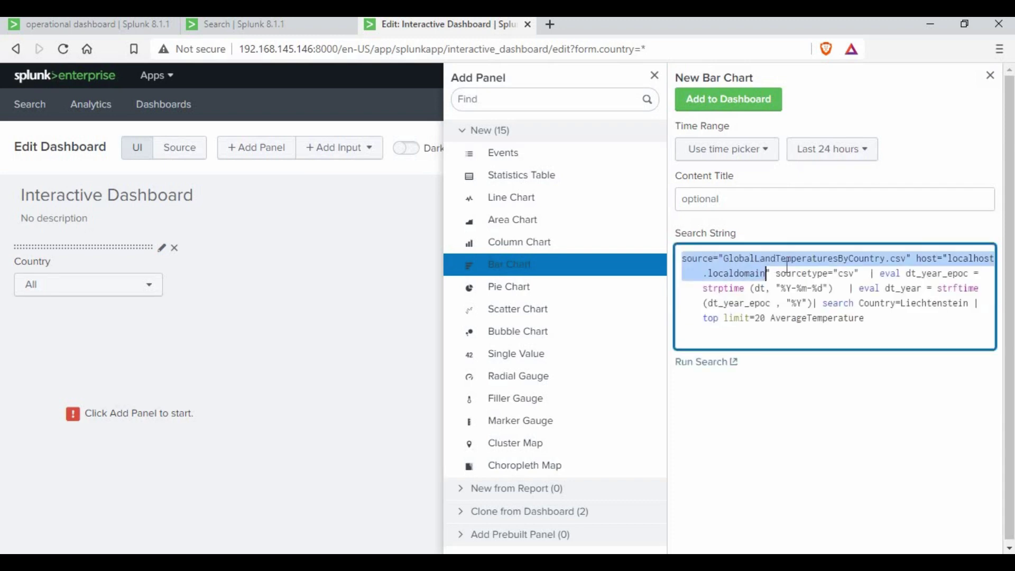
Examine the bar chart's search string: the base search with its eval clauses, the Country filter and the top clause
key("Right")
key("Right")
key("Right")
key("Right")
key("Right")
left_click(878, 290)
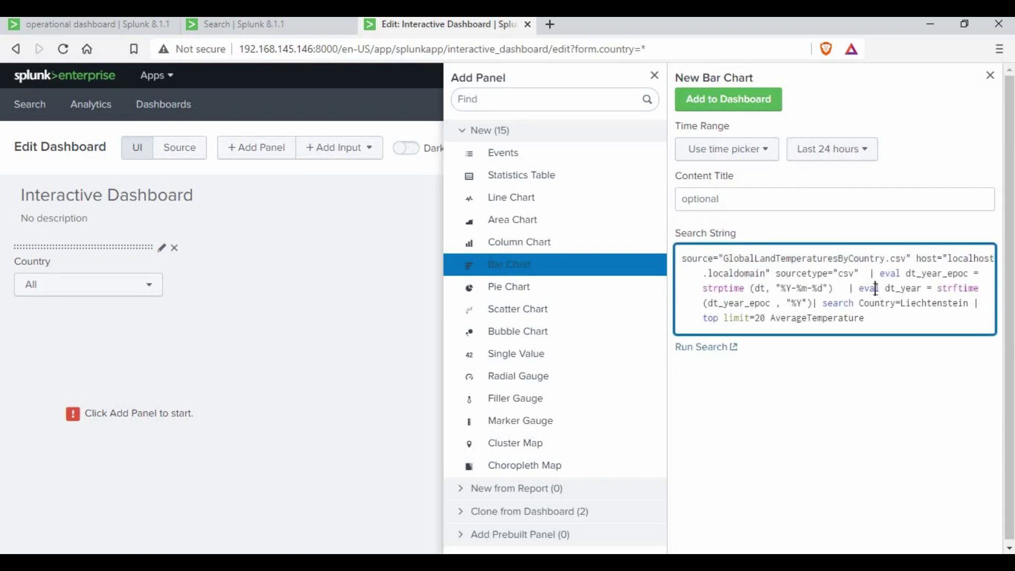
left_click_drag(820, 304, 858, 305)
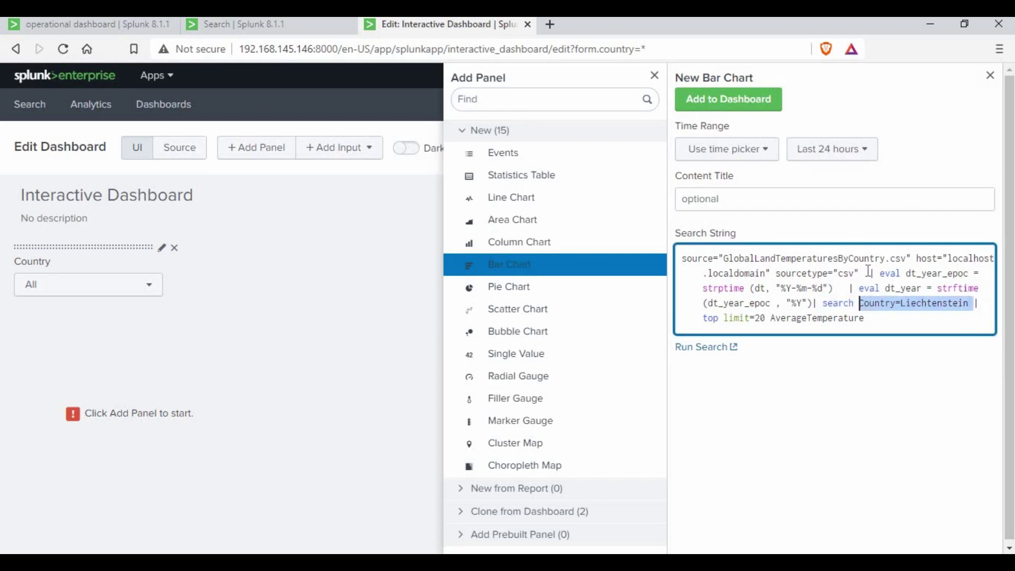
left_click(868, 273)
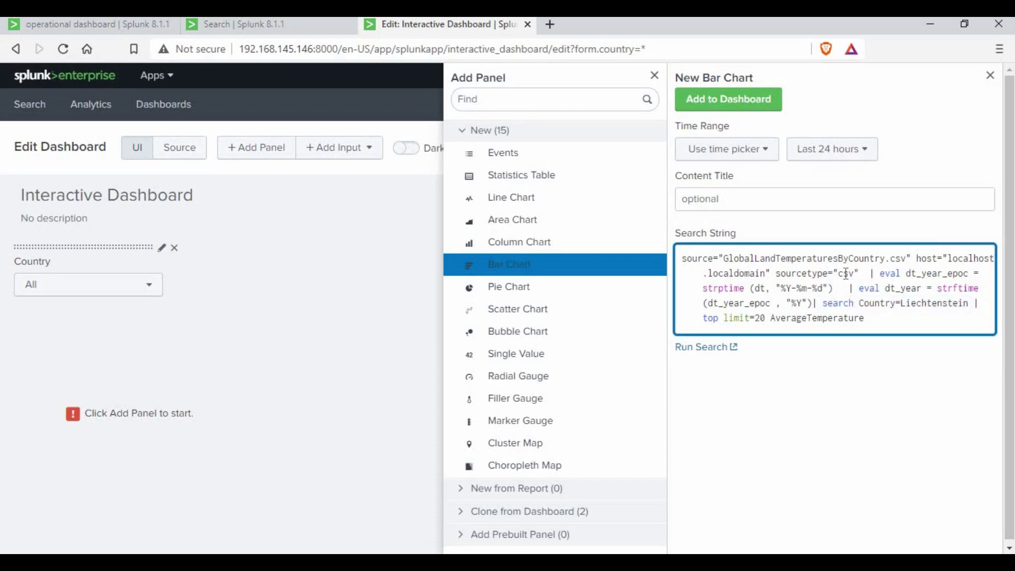
left_click_drag(845, 274, 859, 274)
left_click(861, 274)
left_click_drag(850, 318, 817, 303)
left_click(820, 304)
left_click_drag(816, 305, 682, 259)
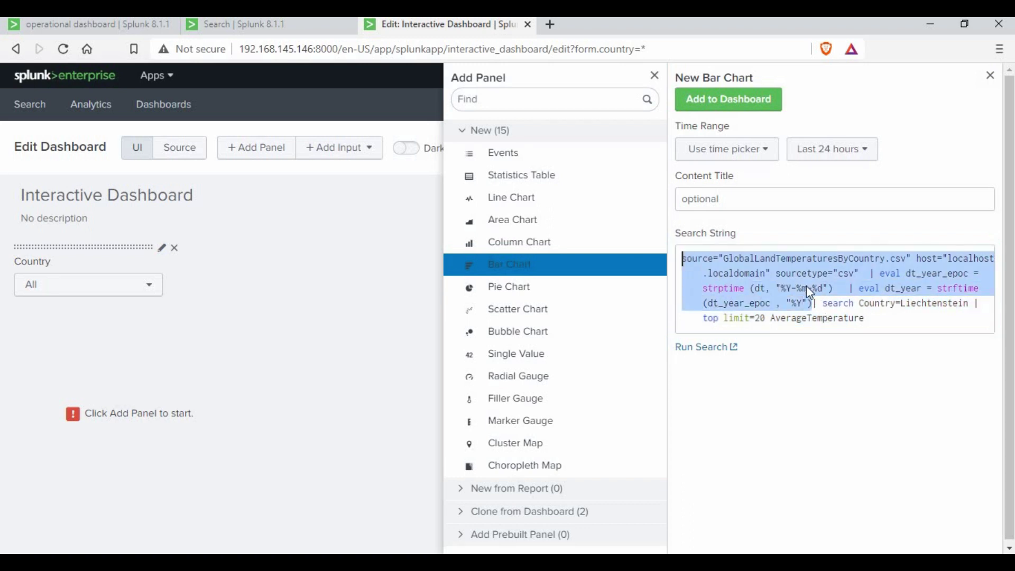
left_click(885, 321)
left_click_drag(834, 308, 891, 322)
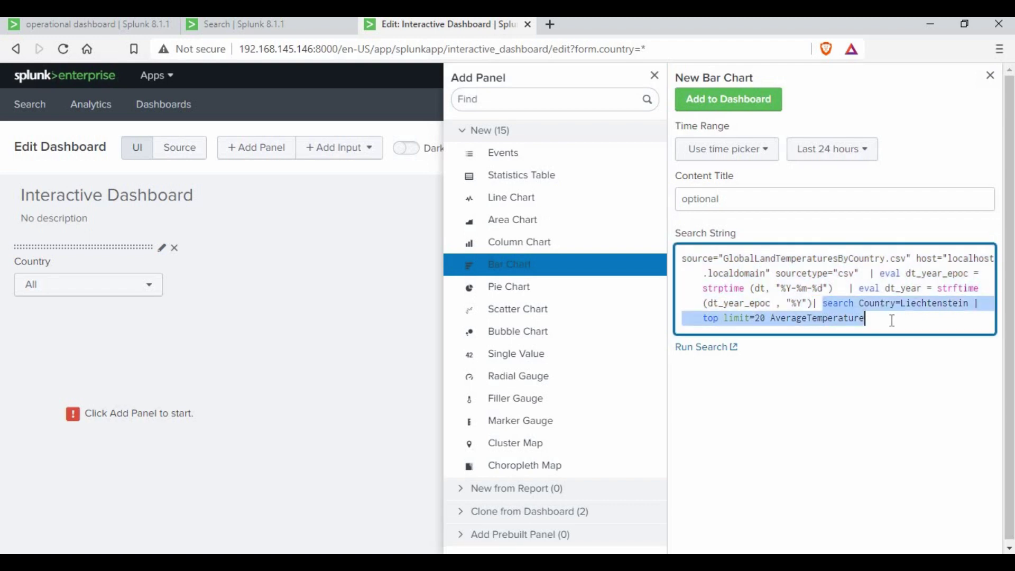
left_click(919, 318)
Add the bar chart to the dashboard with the title "Bar Chart For Country" and save the dashboard
left_click(735, 104)
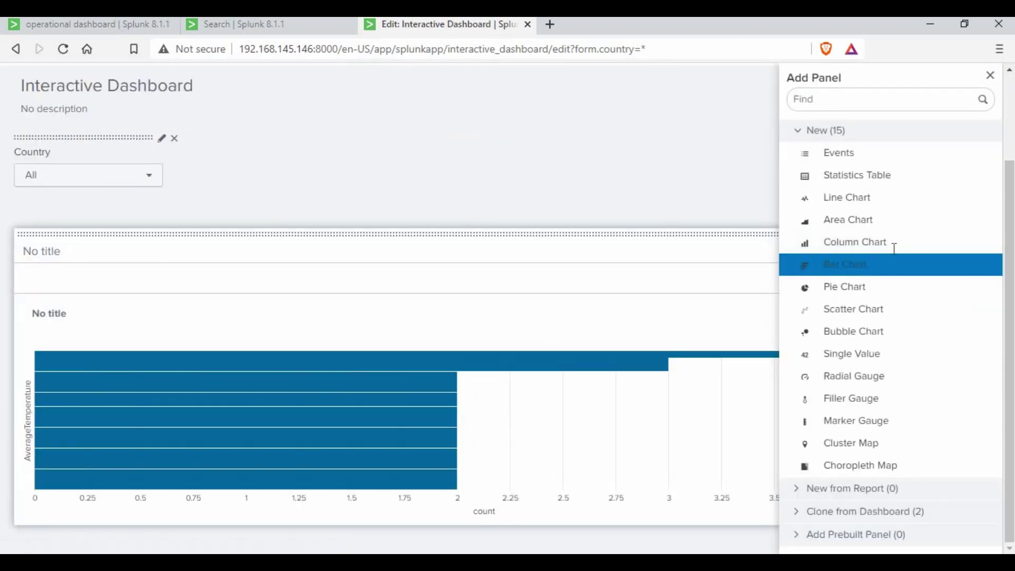
left_click(446, 353)
left_click(71, 313)
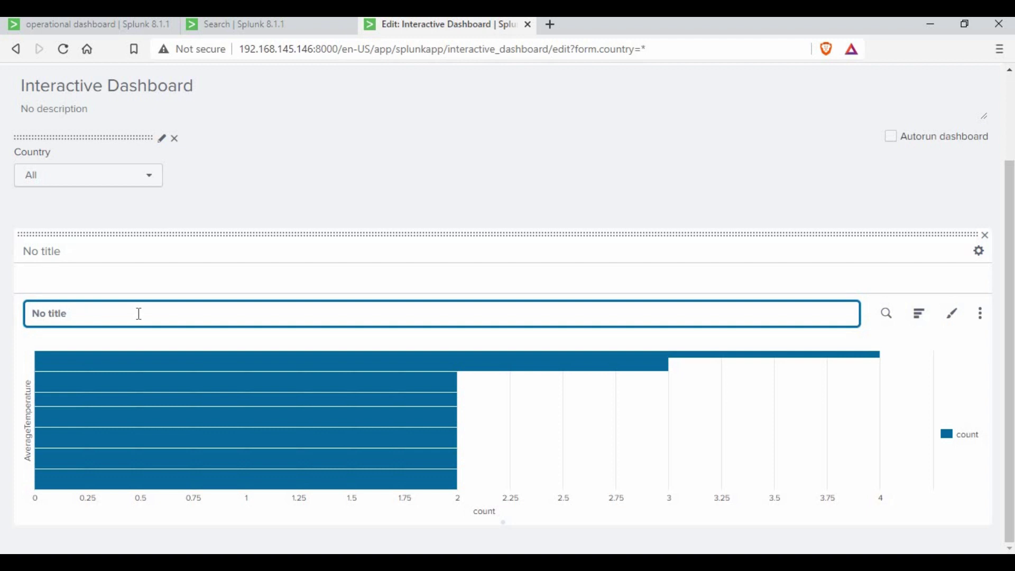
type("Bar Chart For Country")
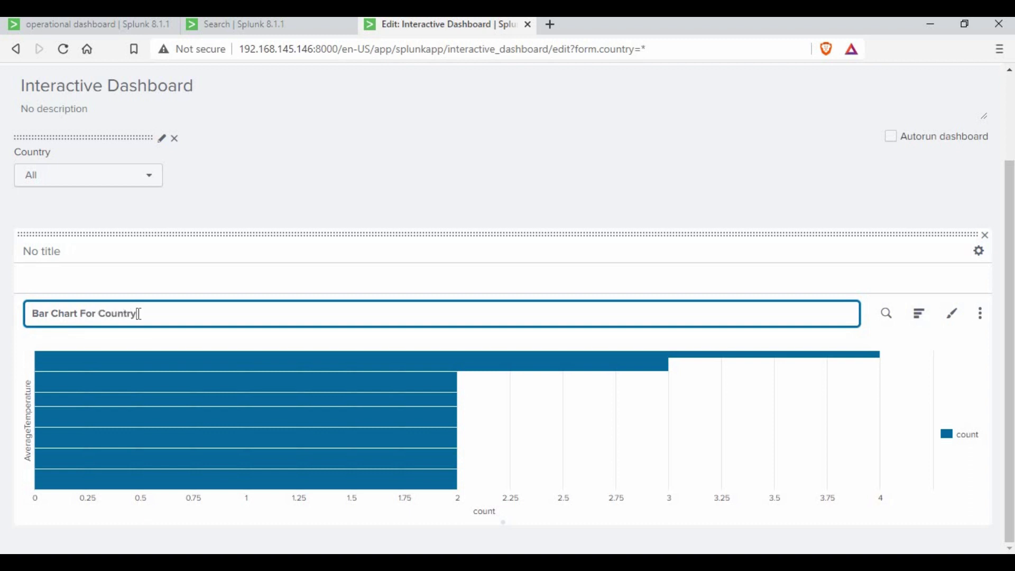
scroll(899, 211, "up", 3)
left_click(970, 150)
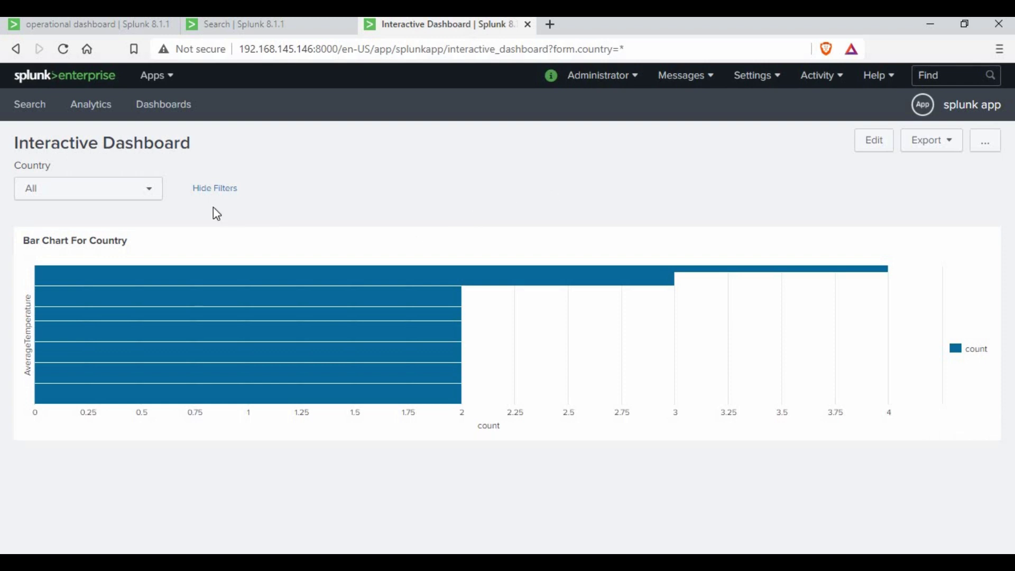
Try Africa, All and Albania in the dashboard's Country dropdown to check whether the bar chart responds
left_click(154, 195)
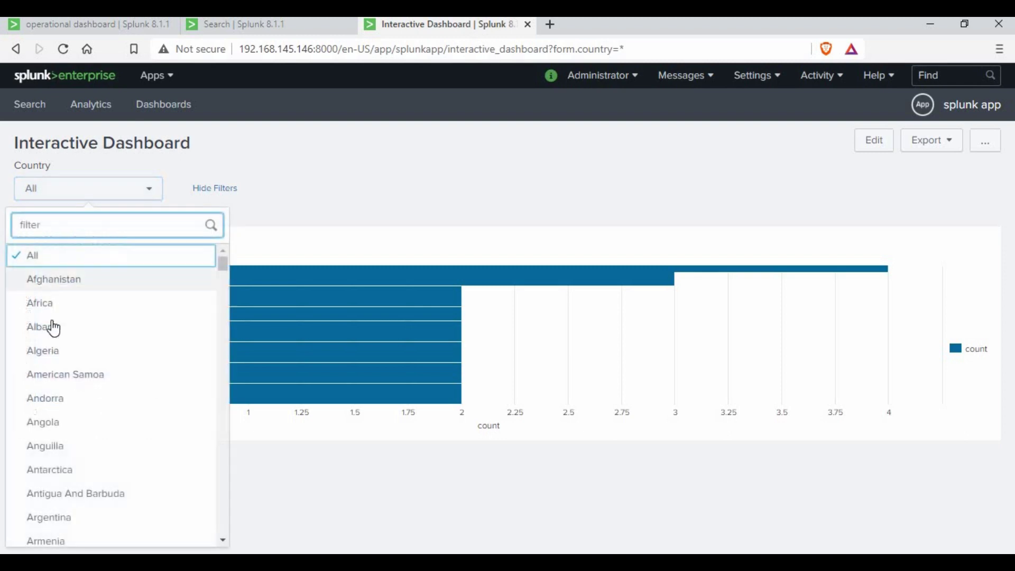
left_click(469, 262)
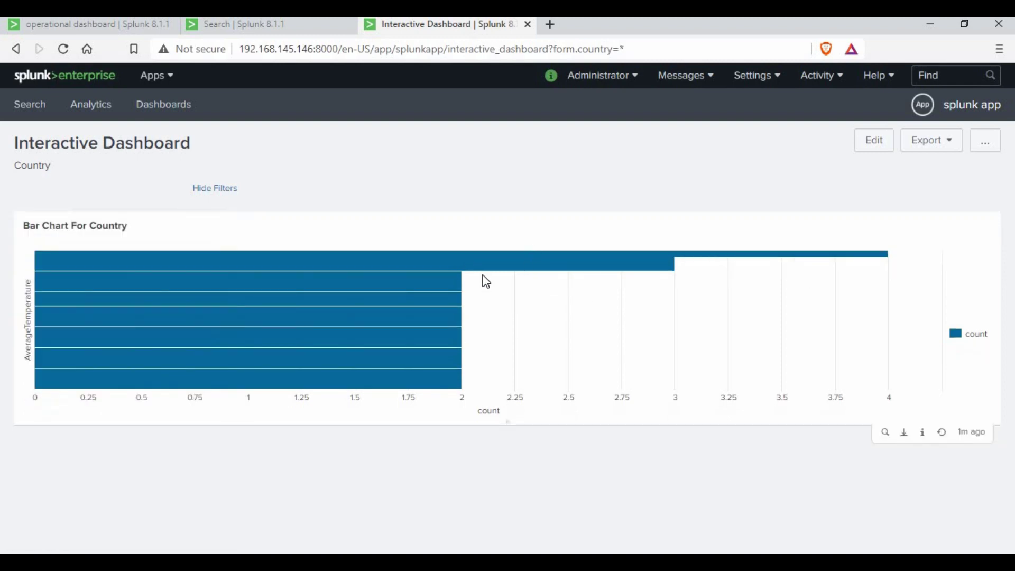
mouse_move(484, 259)
mouse_move(579, 271)
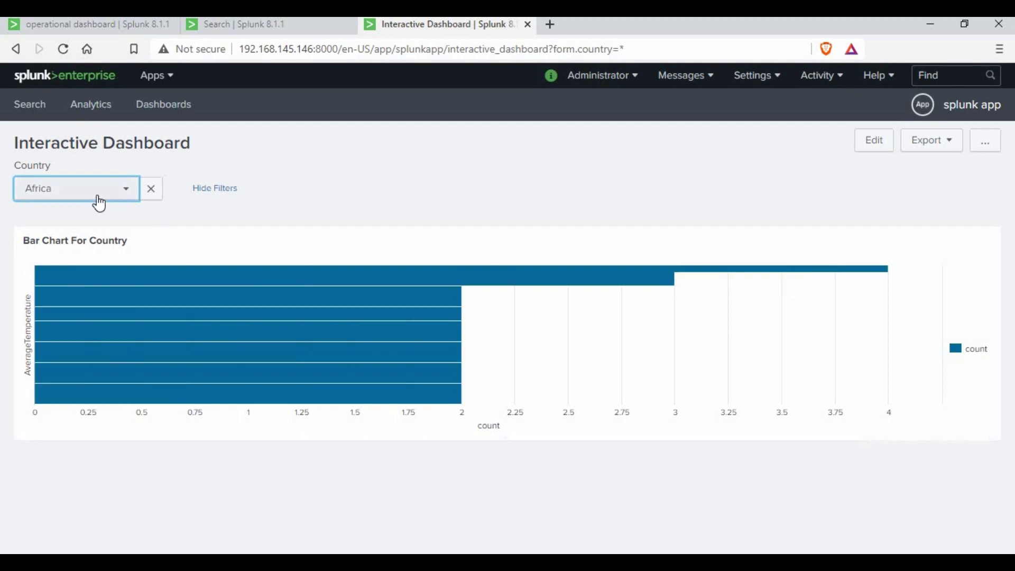
left_click(69, 189)
left_click(50, 259)
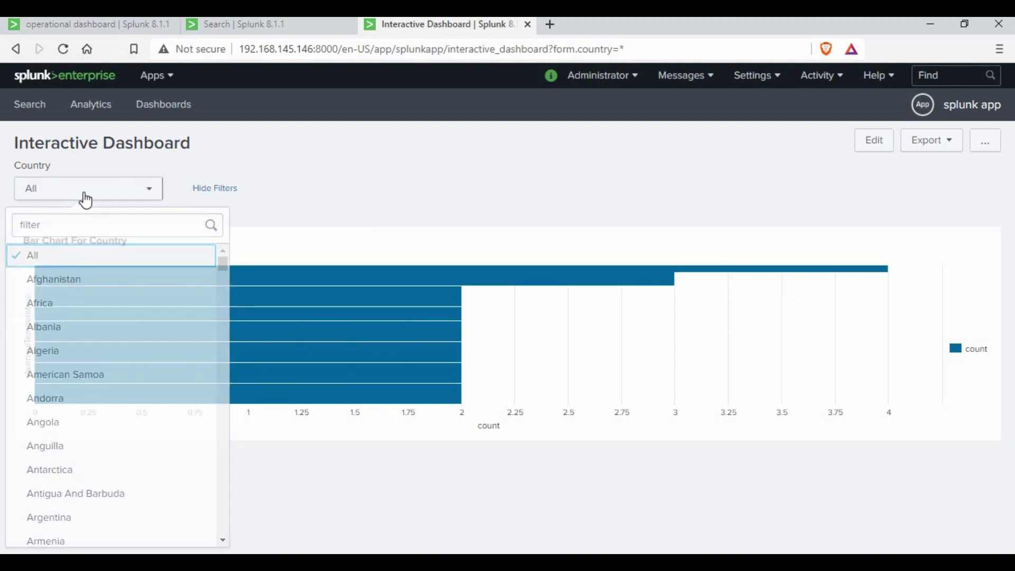
left_click(69, 189)
left_click(68, 328)
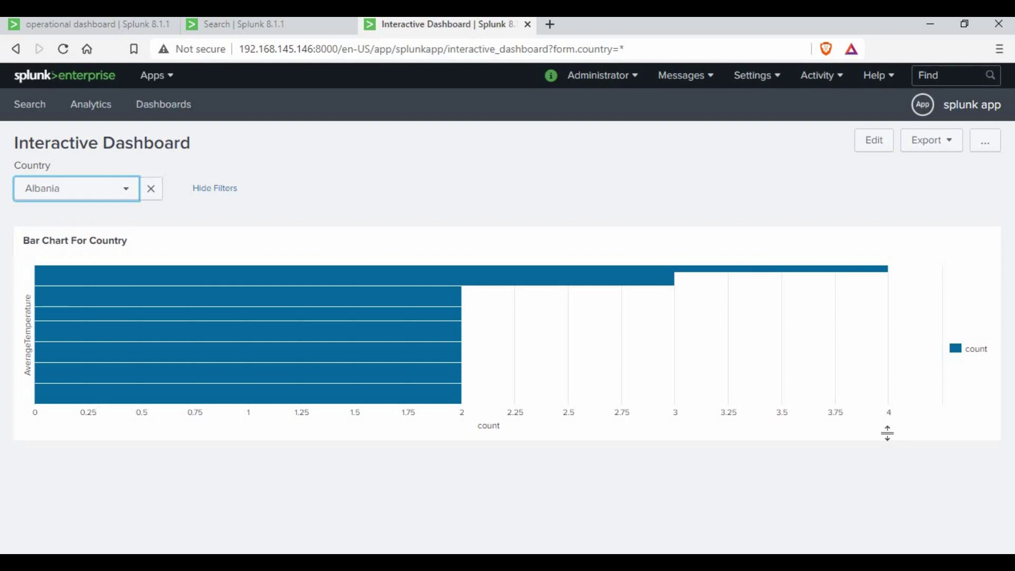
mouse_move(836, 333)
mouse_move(882, 454)
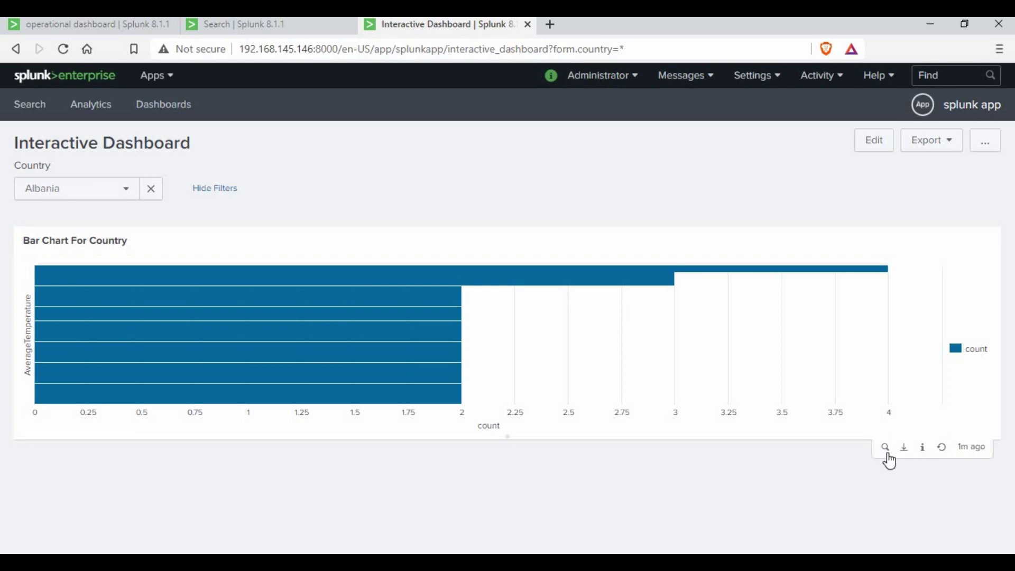
Open the bar chart's search in its own tab, inspect the Country condition in the query, and close that tab
left_click(887, 456)
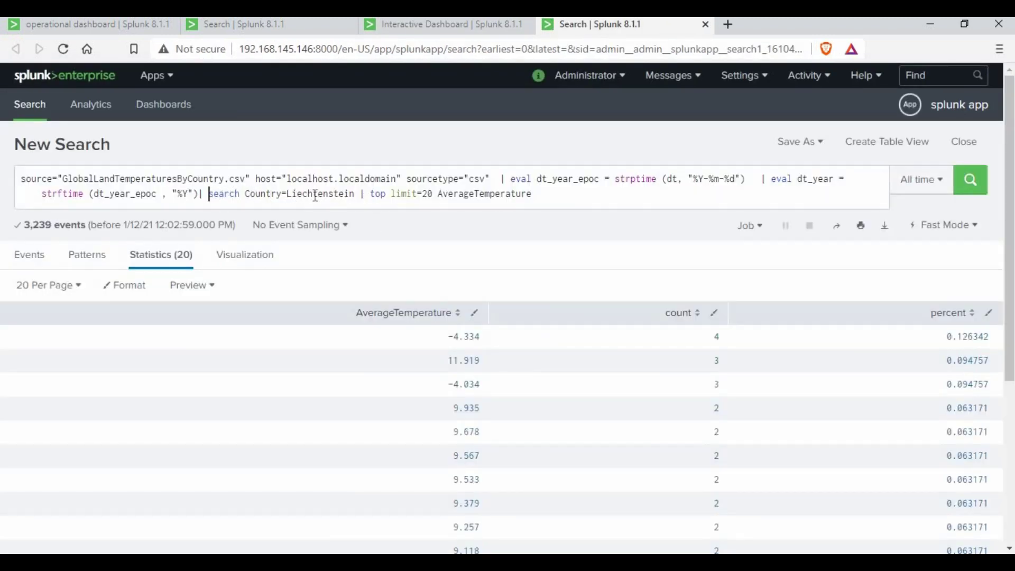
left_click_drag(209, 194, 352, 196)
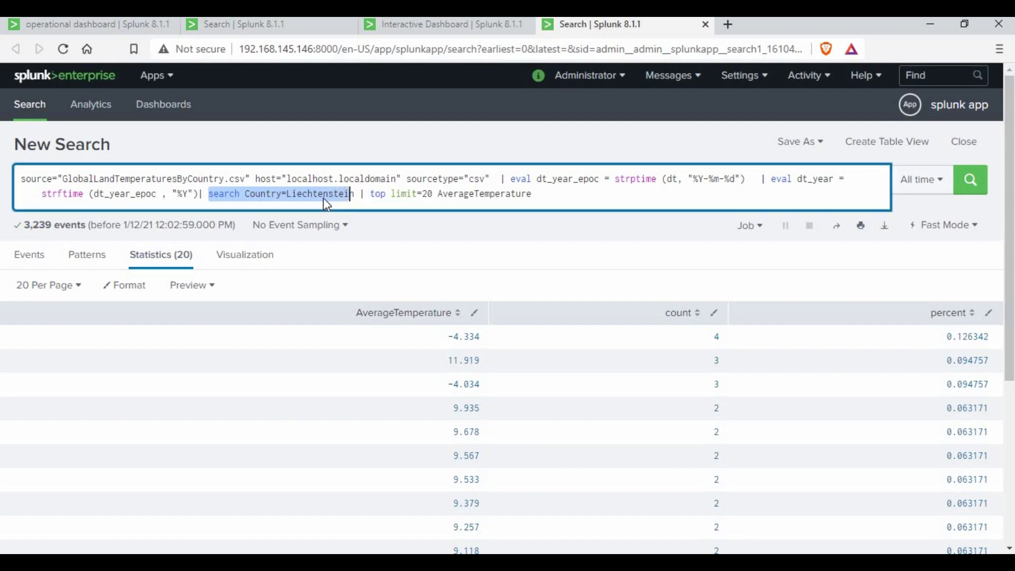
double_click(334, 196)
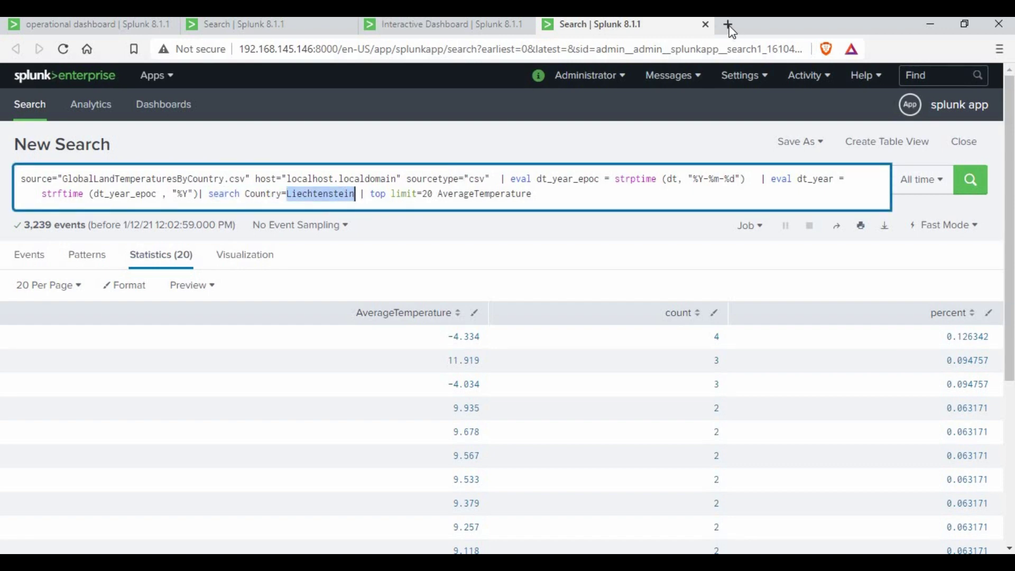
key("ctrl+w")
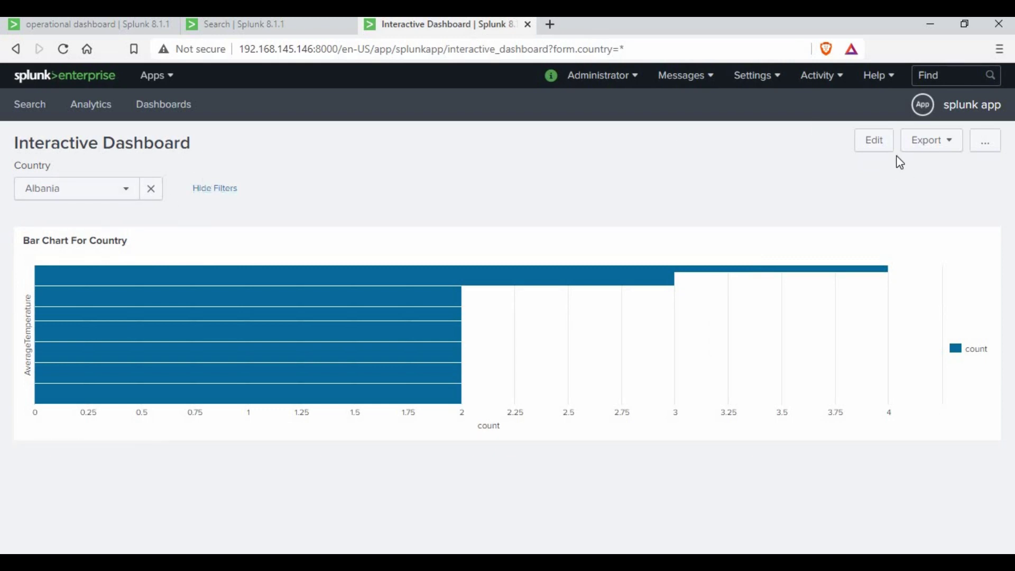
Open the dashboard's XML source for editing and examine the Country dropdown's token and the bar chart panel's definition
left_click(879, 147)
left_click(180, 149)
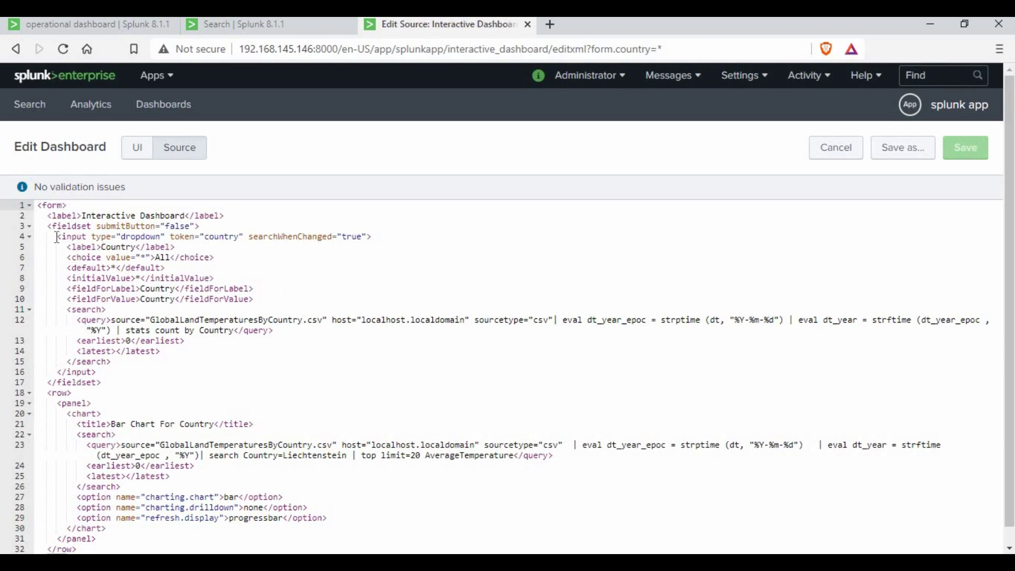
left_click_drag(58, 237, 229, 238)
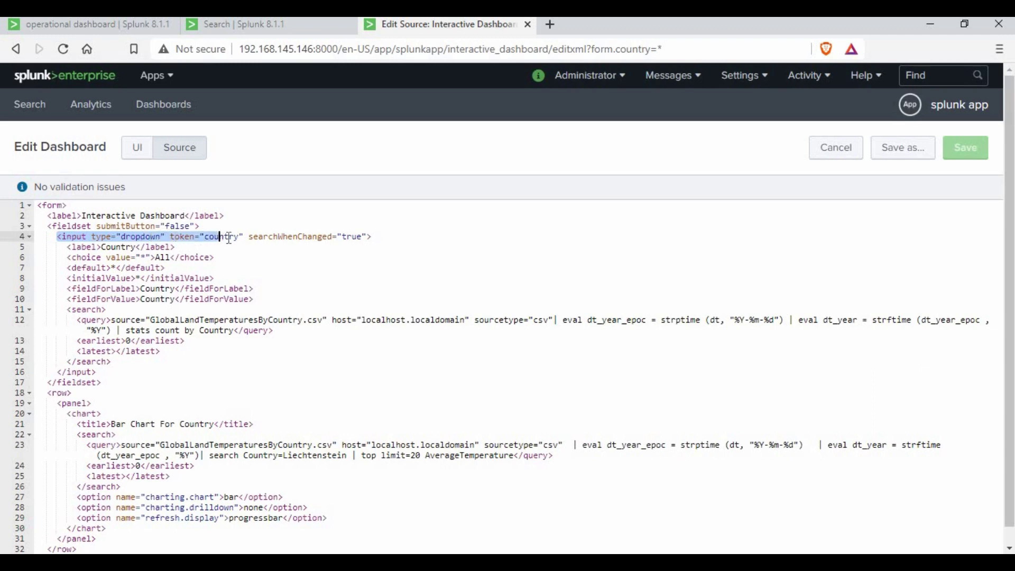
double_click(228, 238)
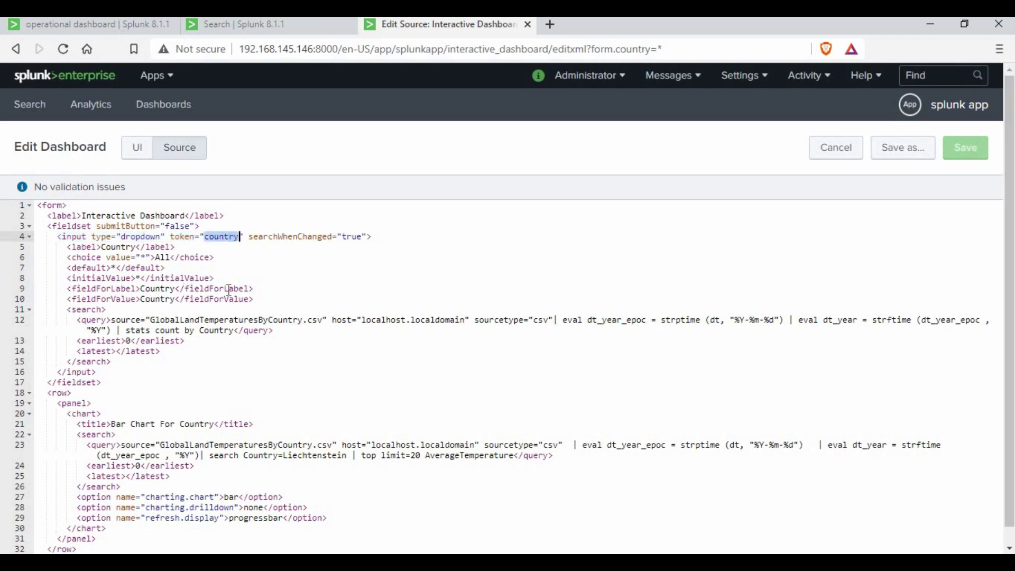
scroll(230, 324, "down", 1)
left_click_drag(112, 312, 106, 293)
left_click(106, 292)
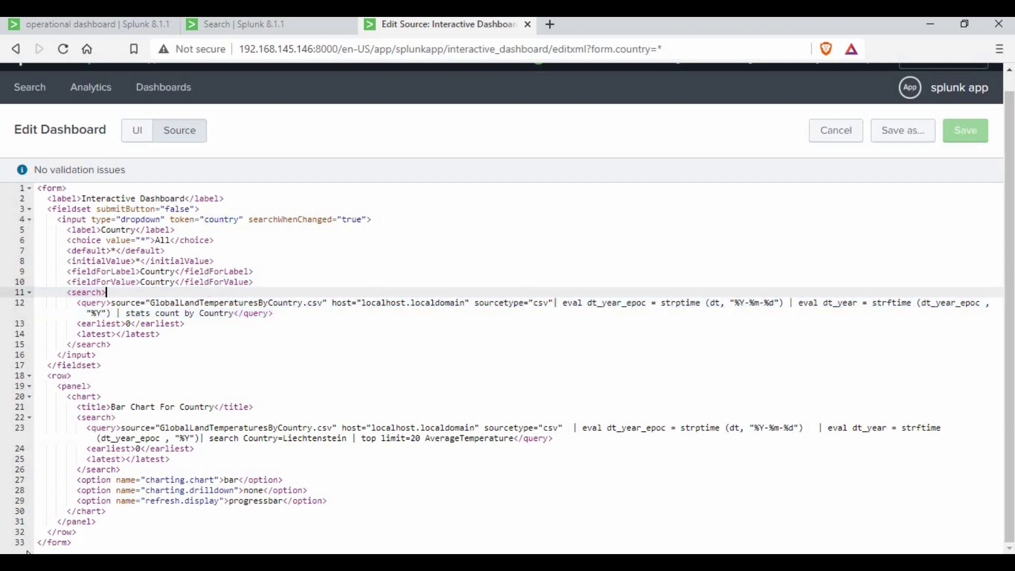
left_click_drag(58, 387, 117, 418)
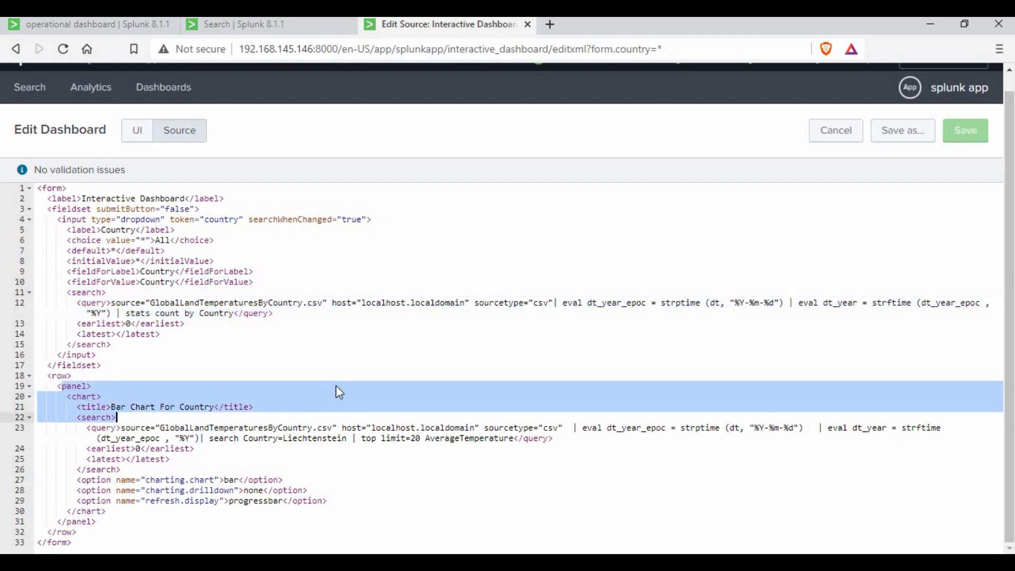
left_click(154, 387)
double_click(174, 410)
left_click(365, 397)
Replace Liechtenstein in the bar chart's query with the dropdown's token as $country$ and save the dashboard
double_click(314, 438)
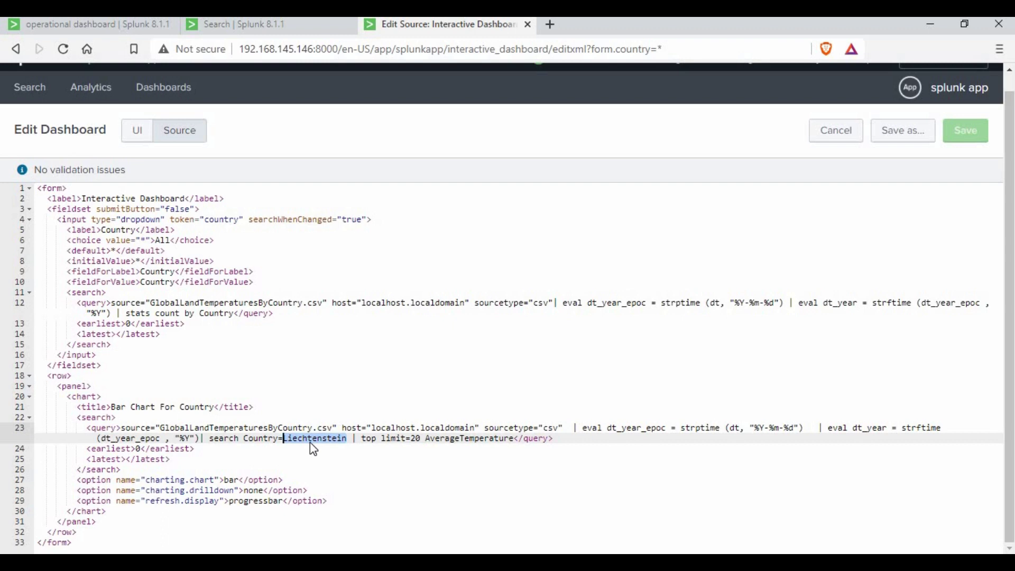
type("$$")
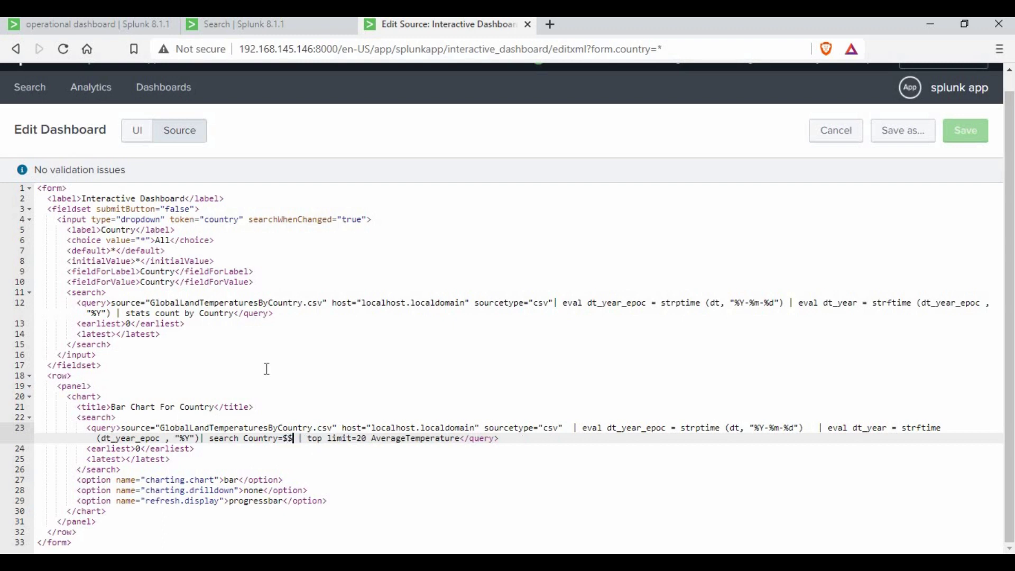
double_click(224, 218)
key("ctrl+c")
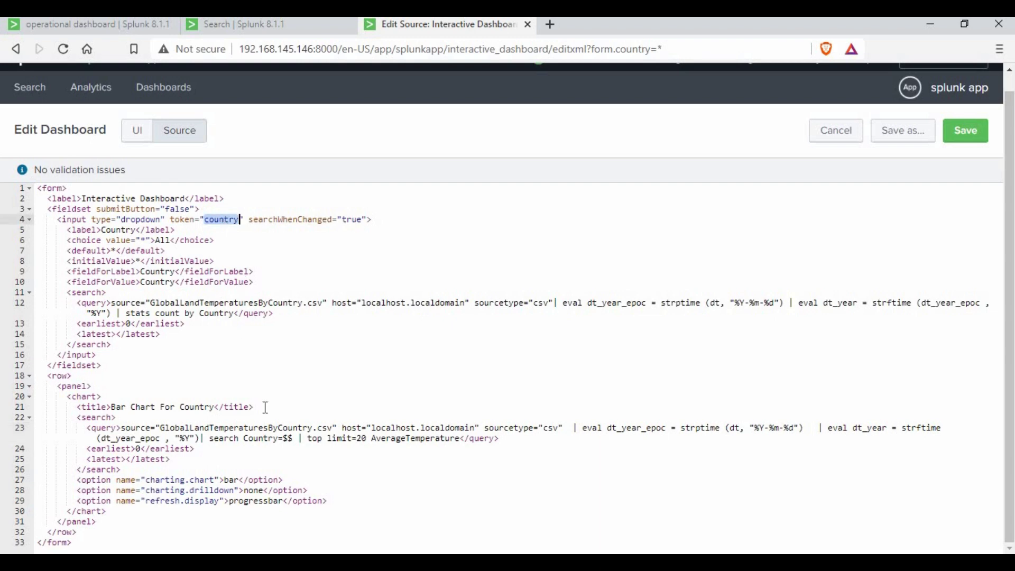
left_click(291, 437)
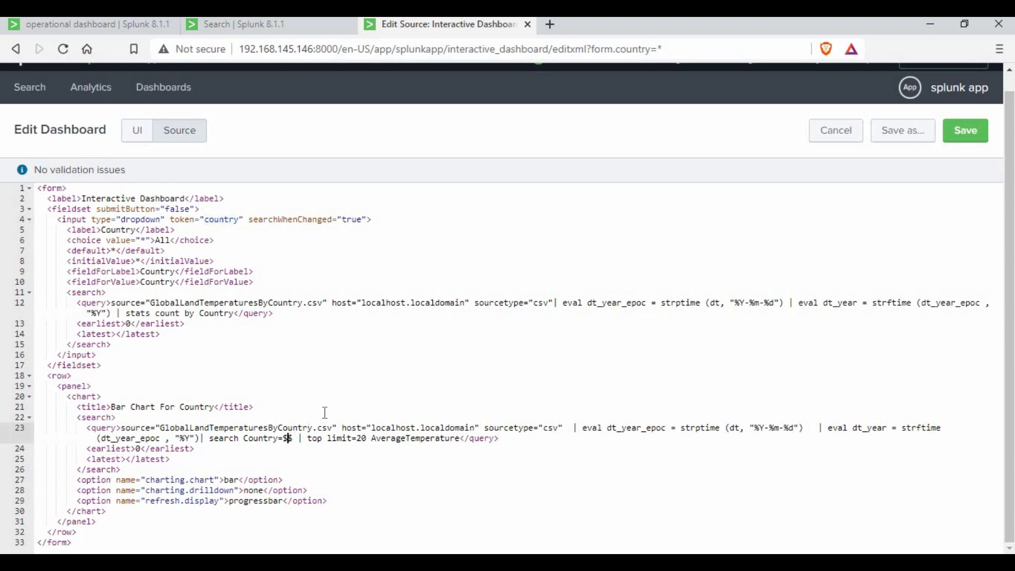
key("ctrl+v")
left_click_drag(325, 439, 288, 441)
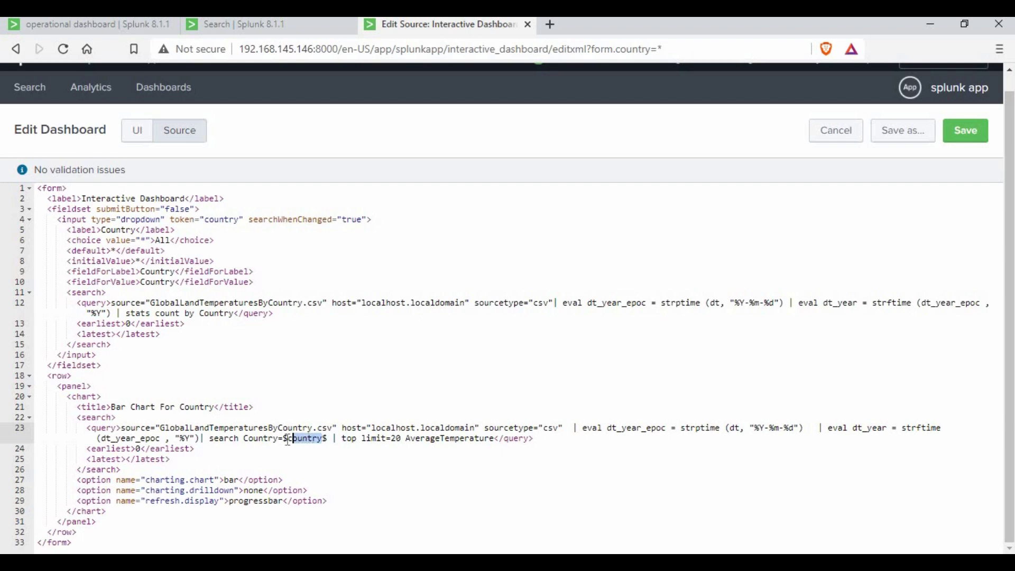
left_click(165, 260)
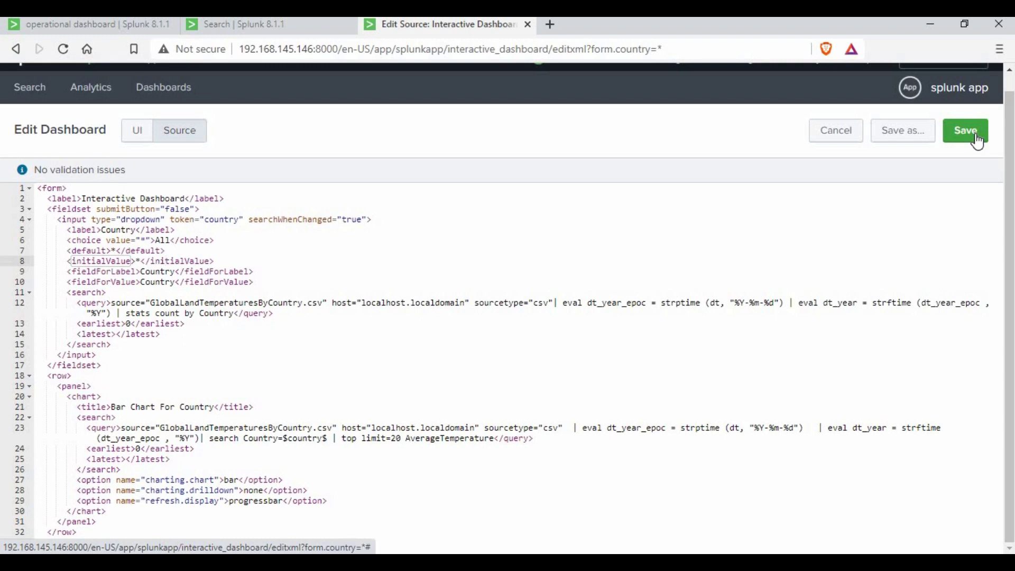
left_click_drag(284, 440, 323, 441)
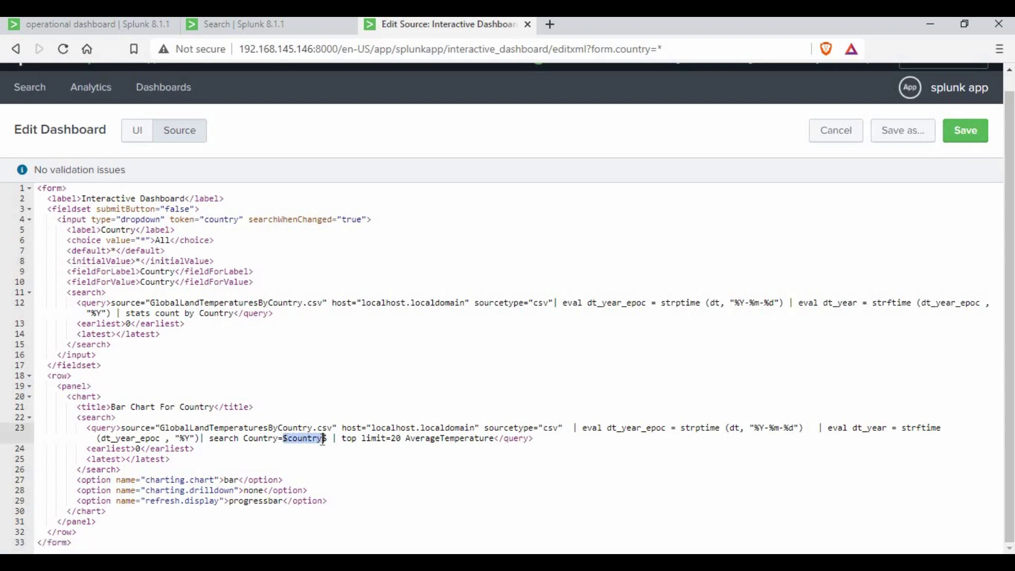
left_click(227, 224)
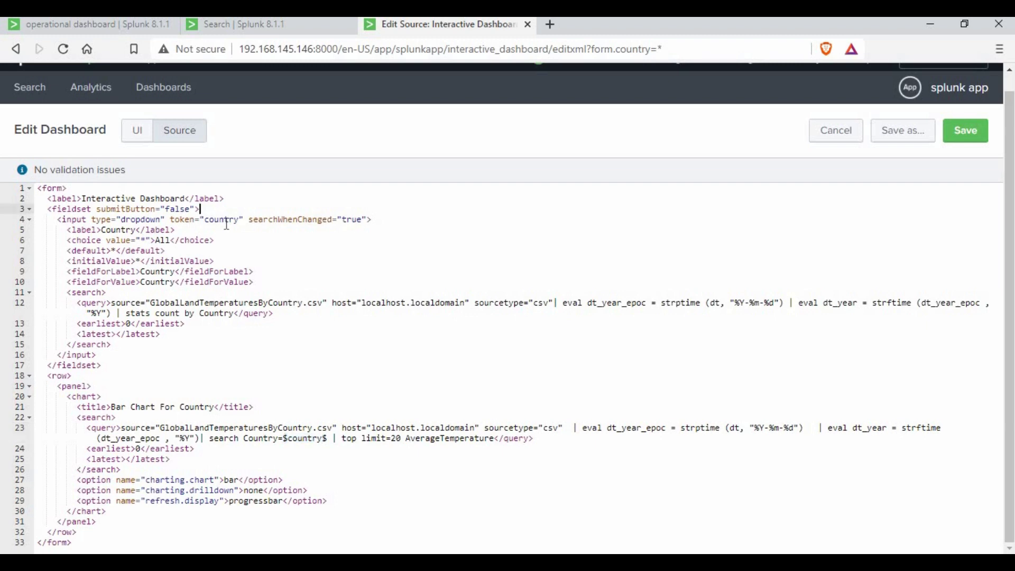
left_click(964, 131)
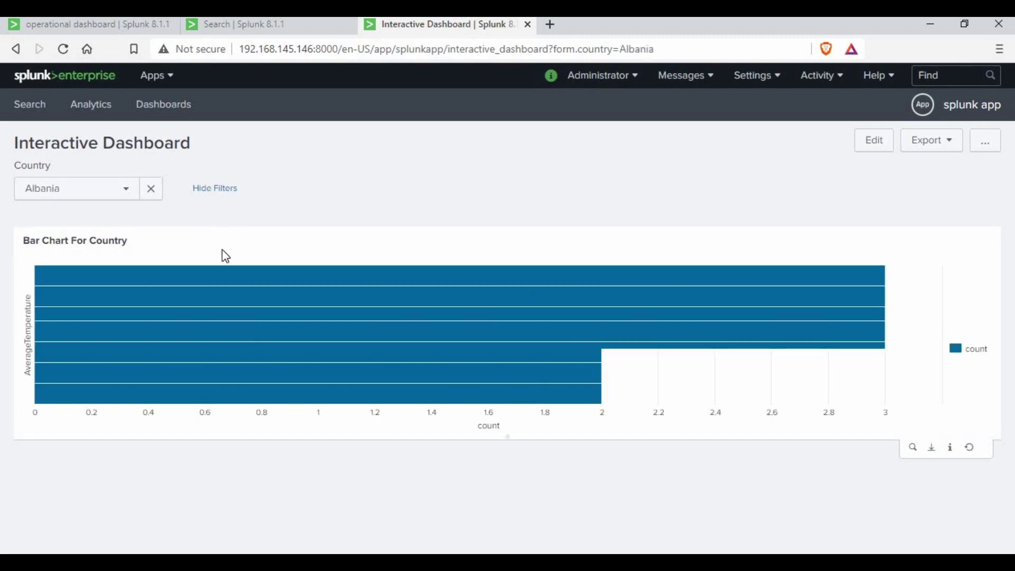
Test the Country dropdown with All, Africa, Algeria and Asia, checking the bar chart for each choice
left_click(90, 193)
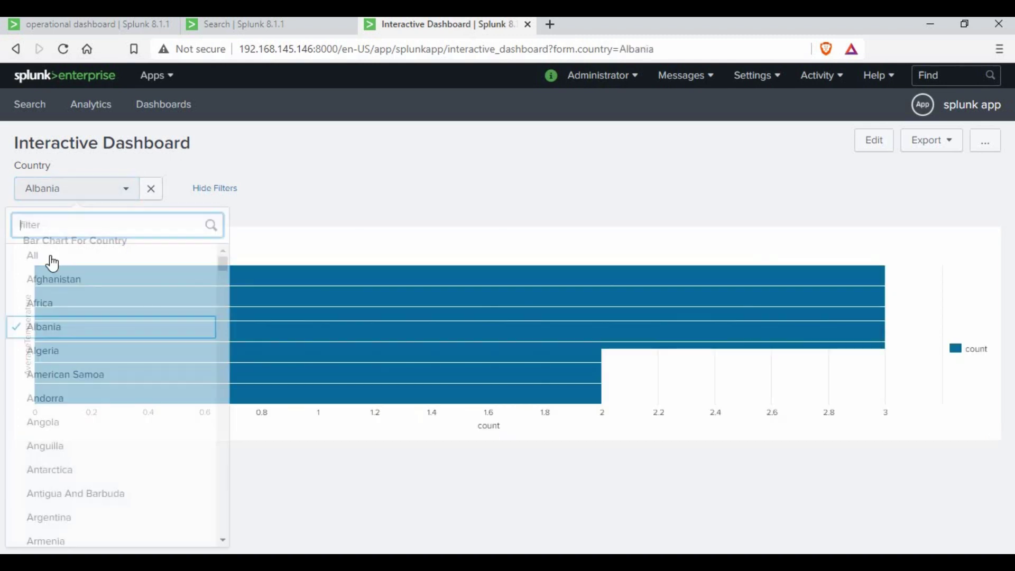
left_click(51, 258)
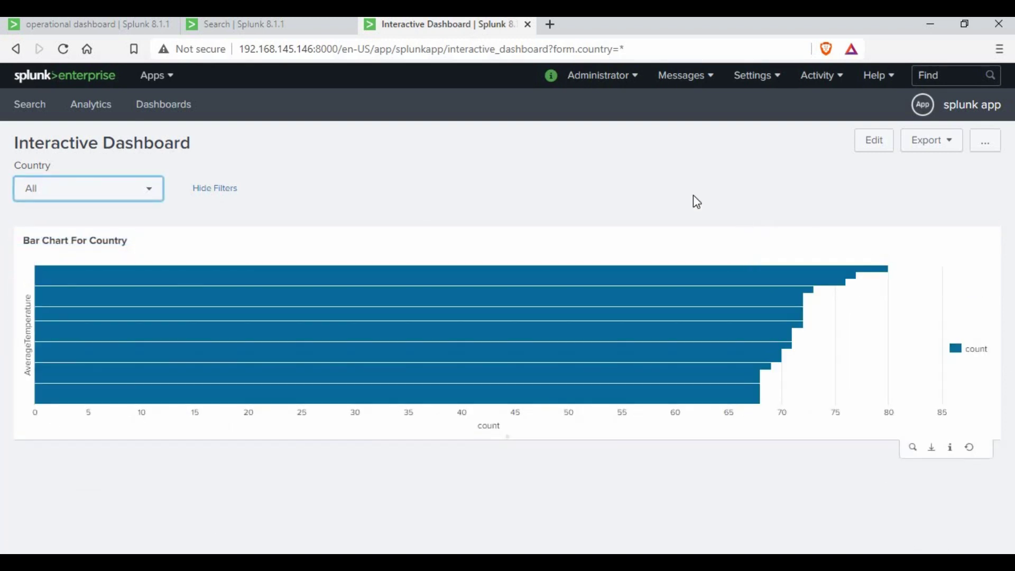
mouse_move(723, 270)
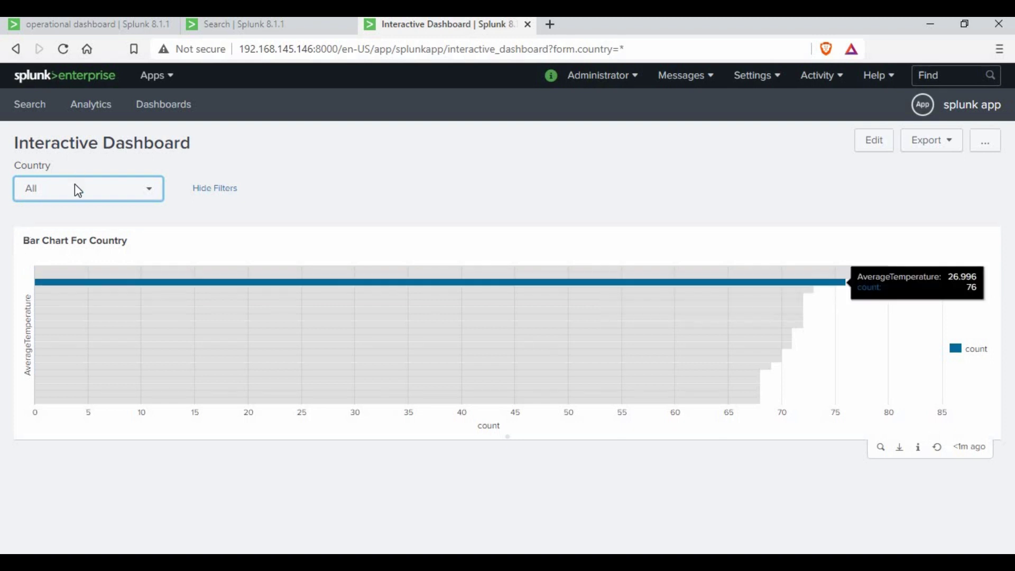
left_click(75, 198)
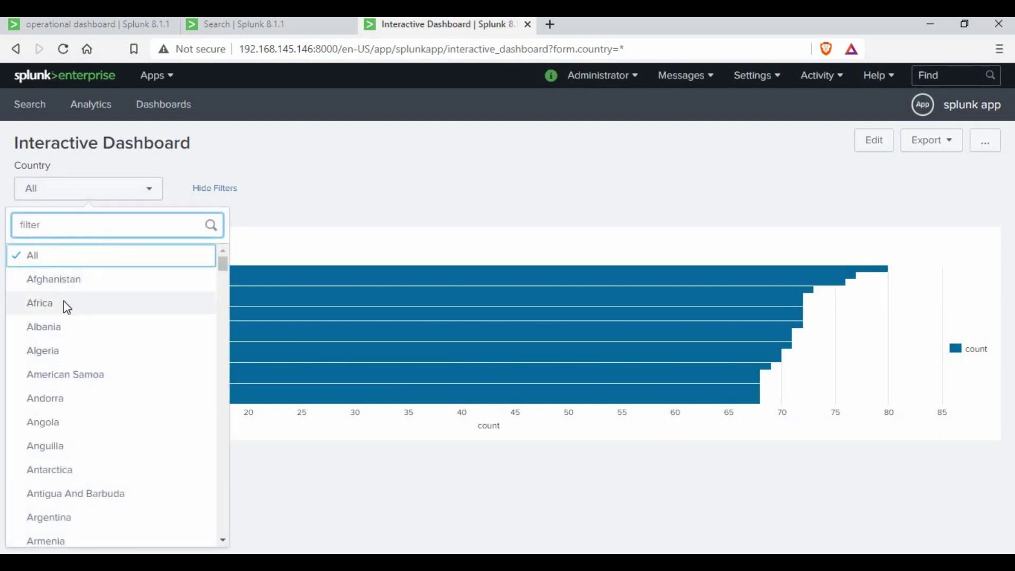
left_click(69, 309)
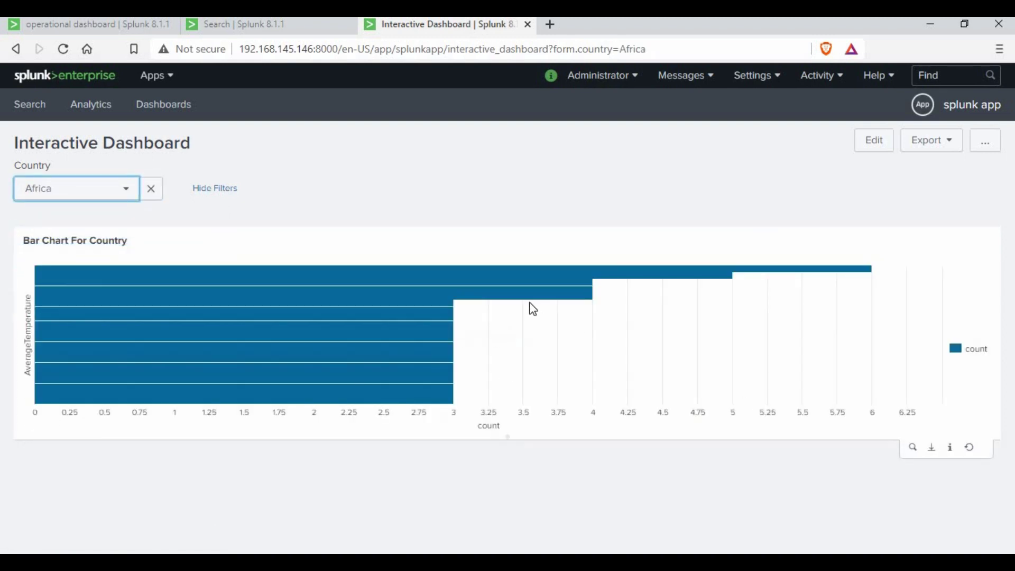
mouse_move(522, 298)
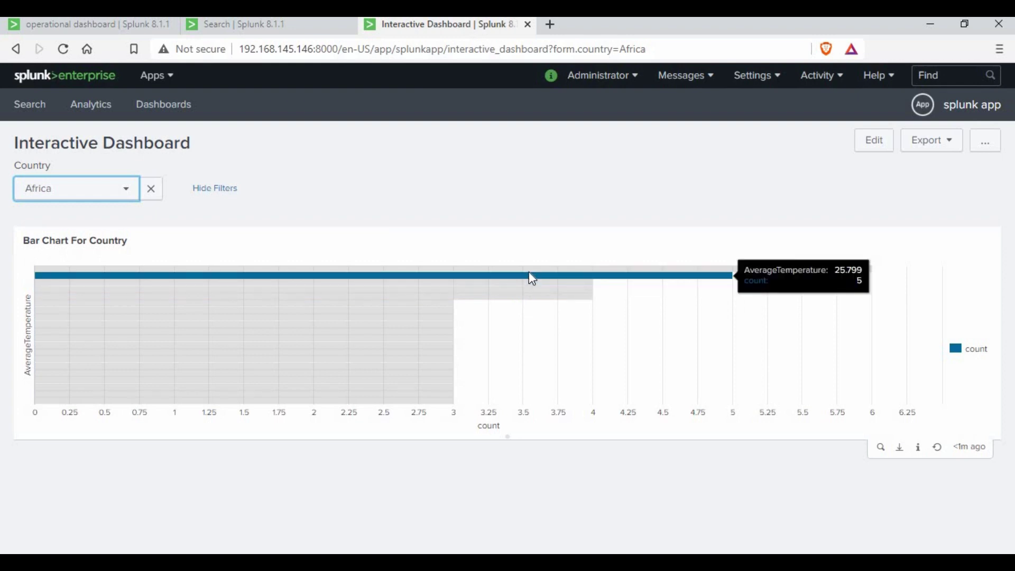
left_click(82, 195)
left_click(64, 358)
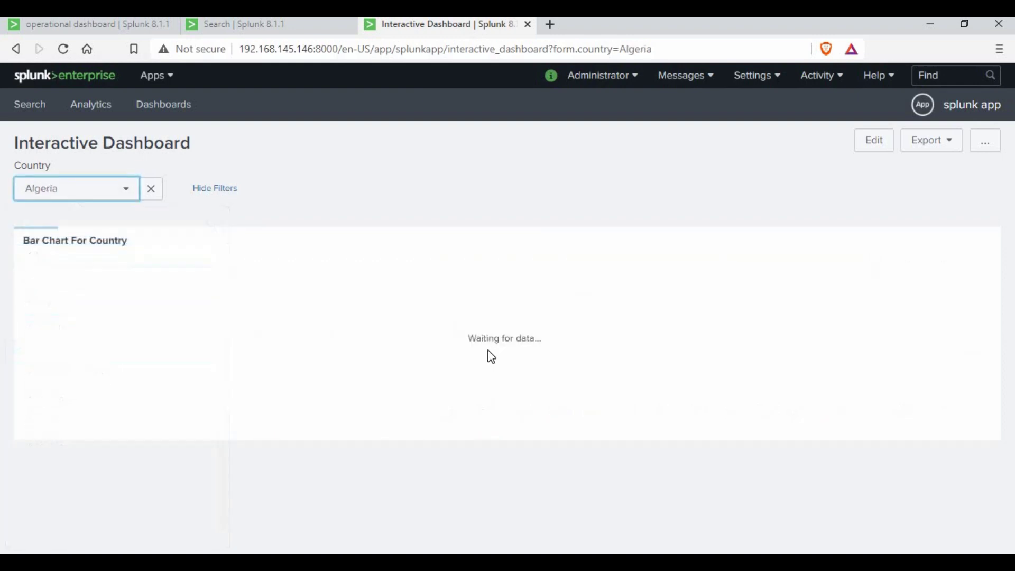
left_click(69, 188)
scroll(93, 358, "down", 1)
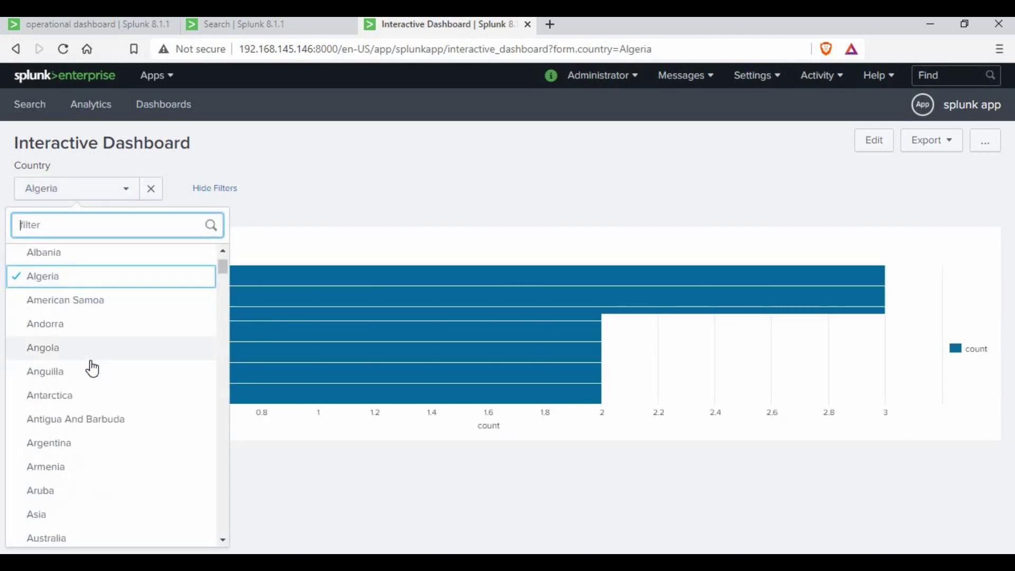
scroll(90, 371, "down", 3)
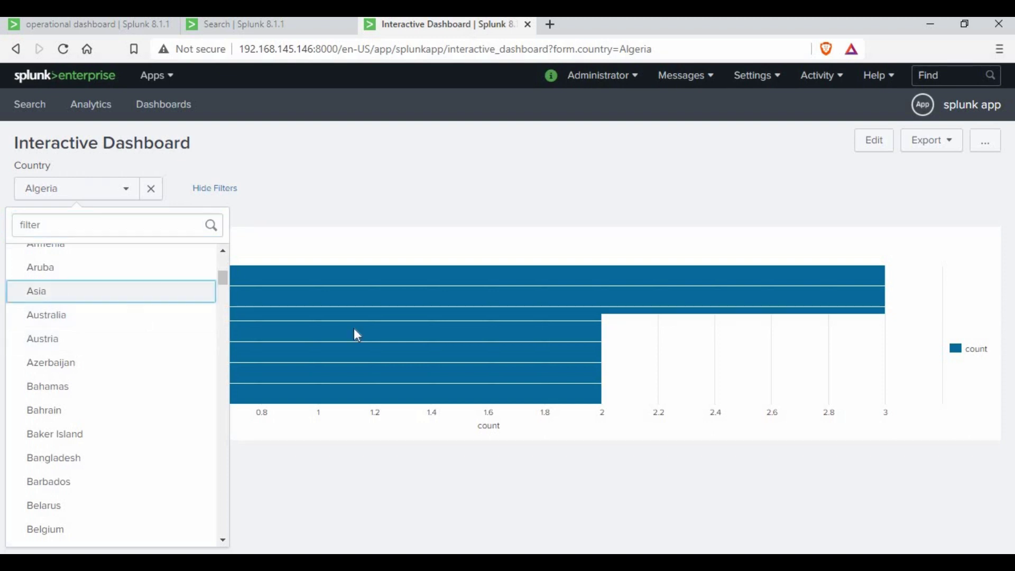
left_click(60, 291)
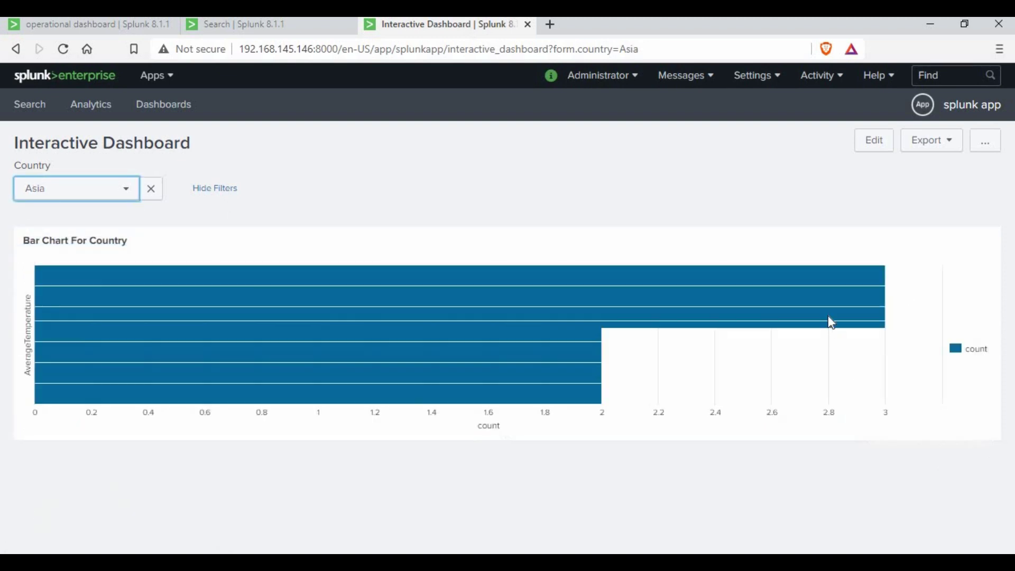
Open the Asia bar chart's search in its own tab, check the Country condition in the query, and close that tab
left_click(882, 448)
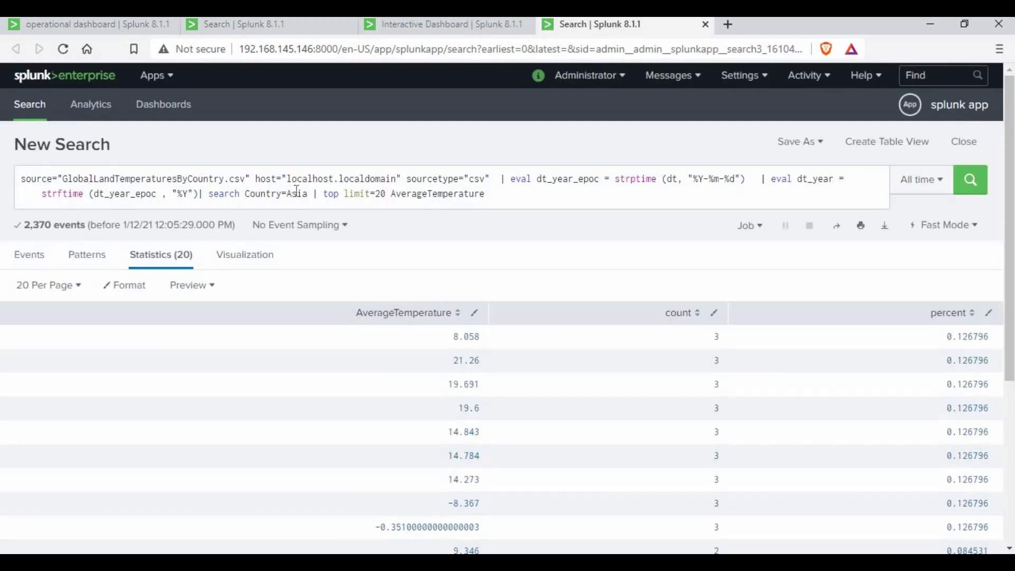
double_click(296, 191)
left_click(707, 23)
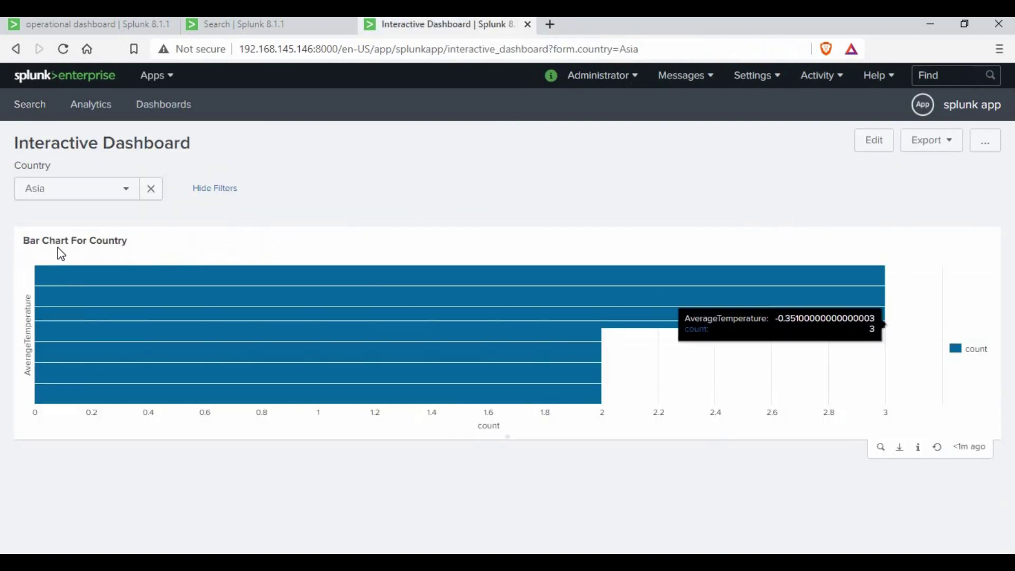
Set the Country dropdown to Africa and check the Country condition in the chart's search in a separate tab, closing it when done
left_click(89, 193)
left_click(90, 198)
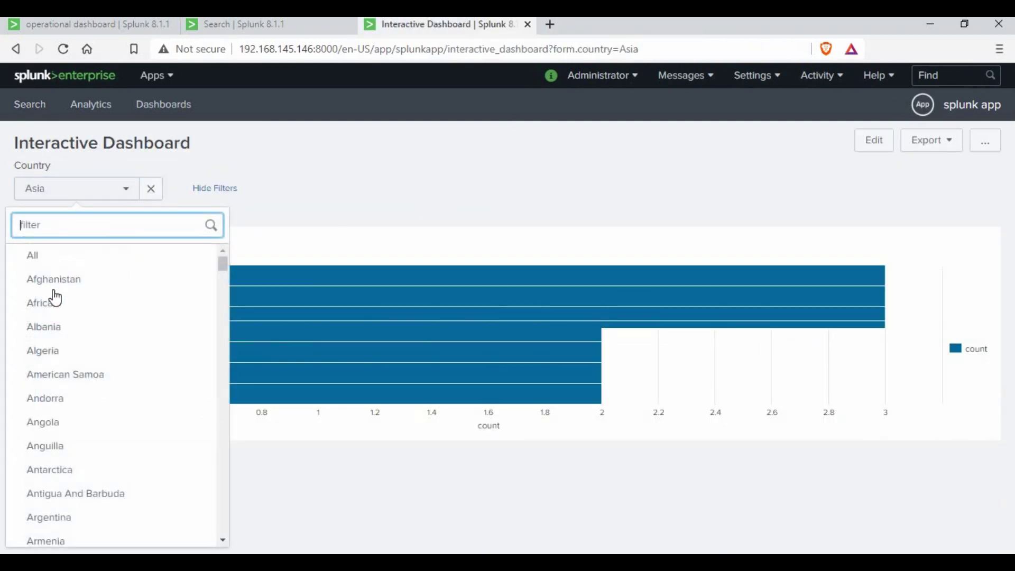
left_click(52, 305)
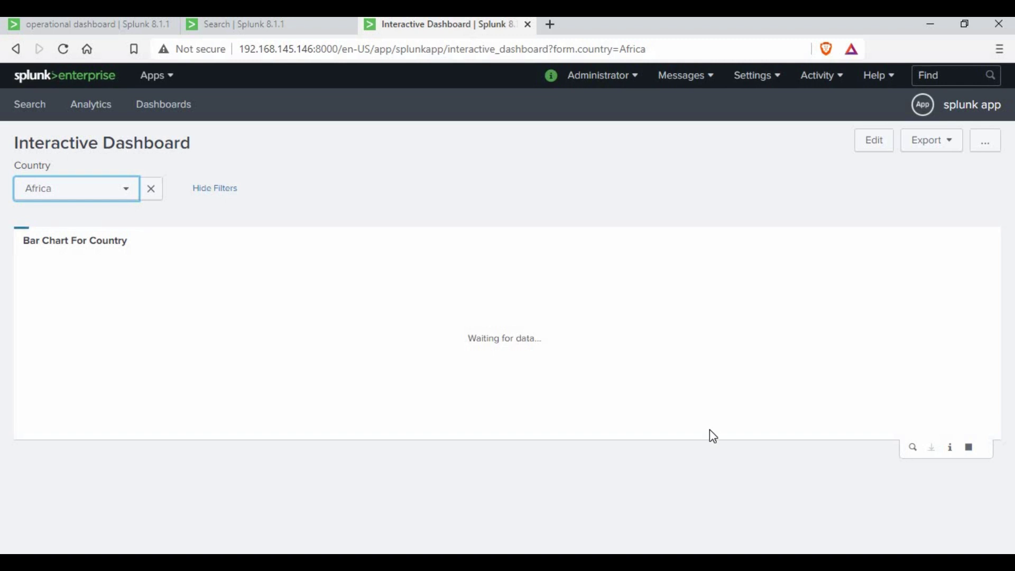
left_click(881, 449)
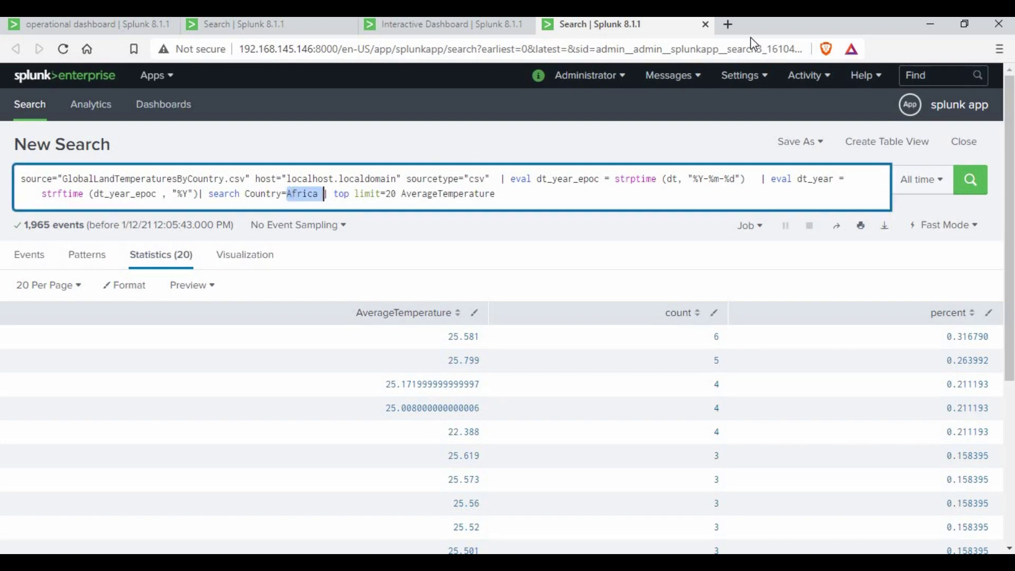
left_click(706, 24)
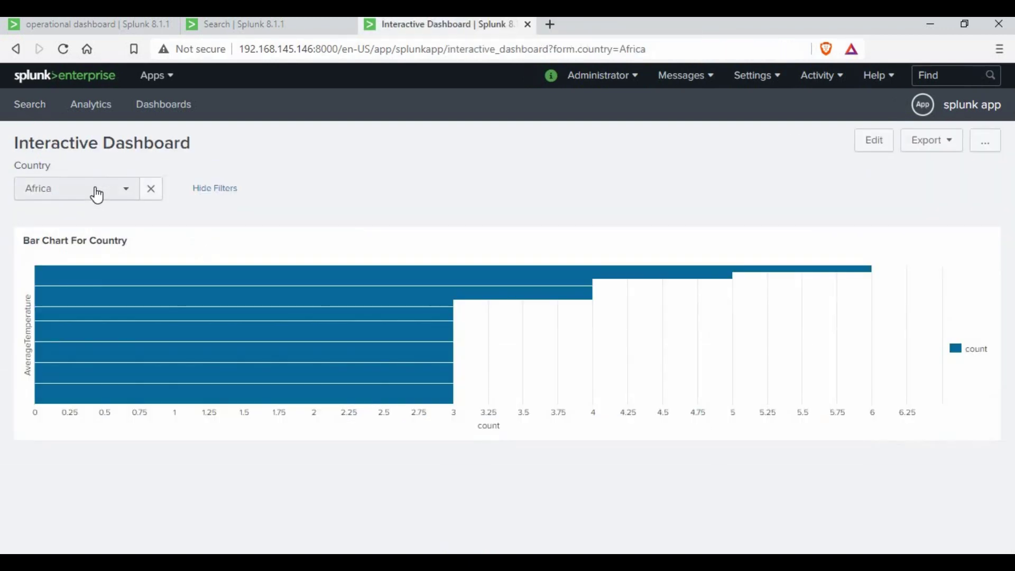
left_click(97, 194)
left_click(335, 191)
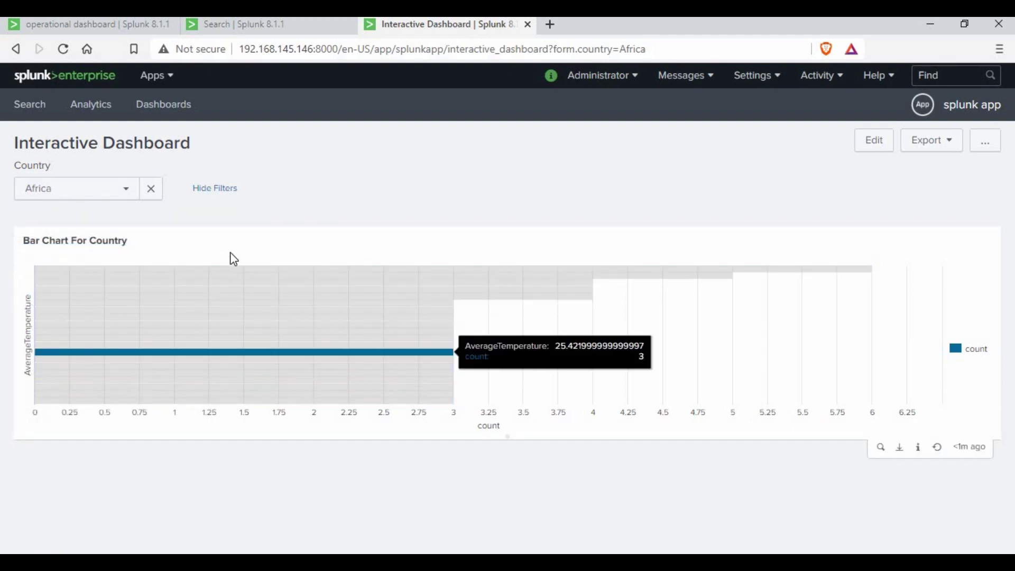
left_click(65, 196)
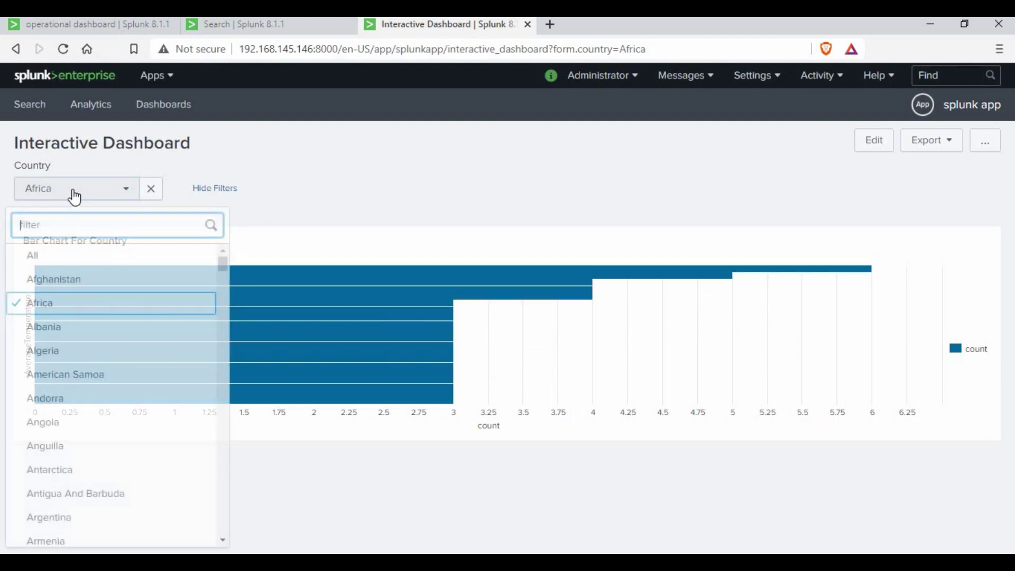
left_click(456, 196)
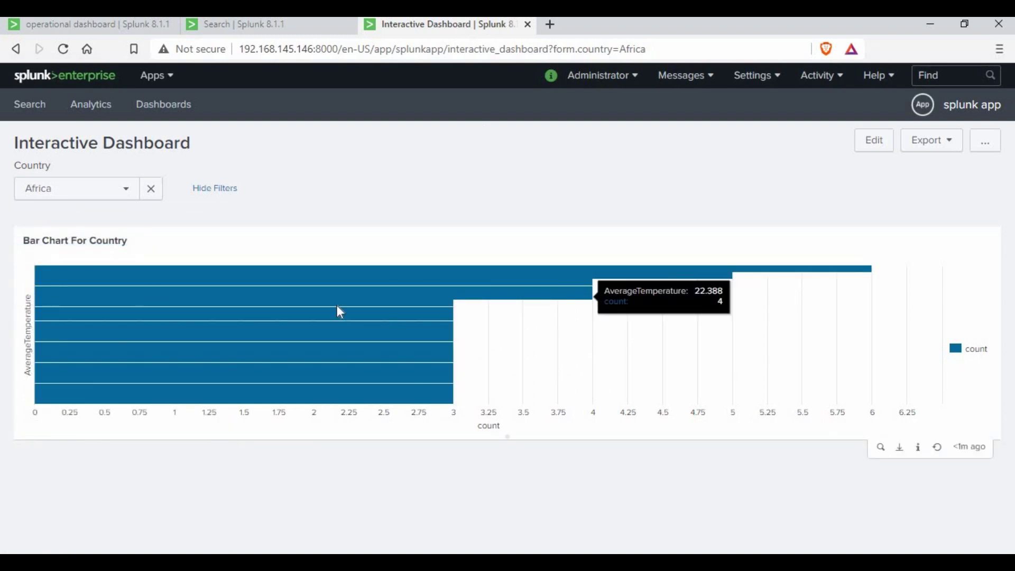
left_click(115, 194)
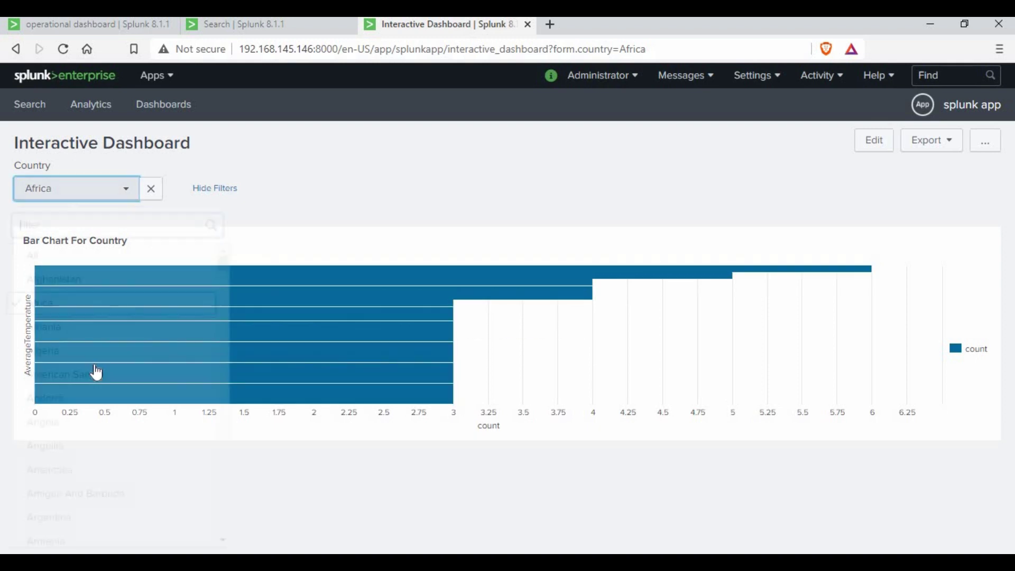
scroll(106, 448, "down", 5)
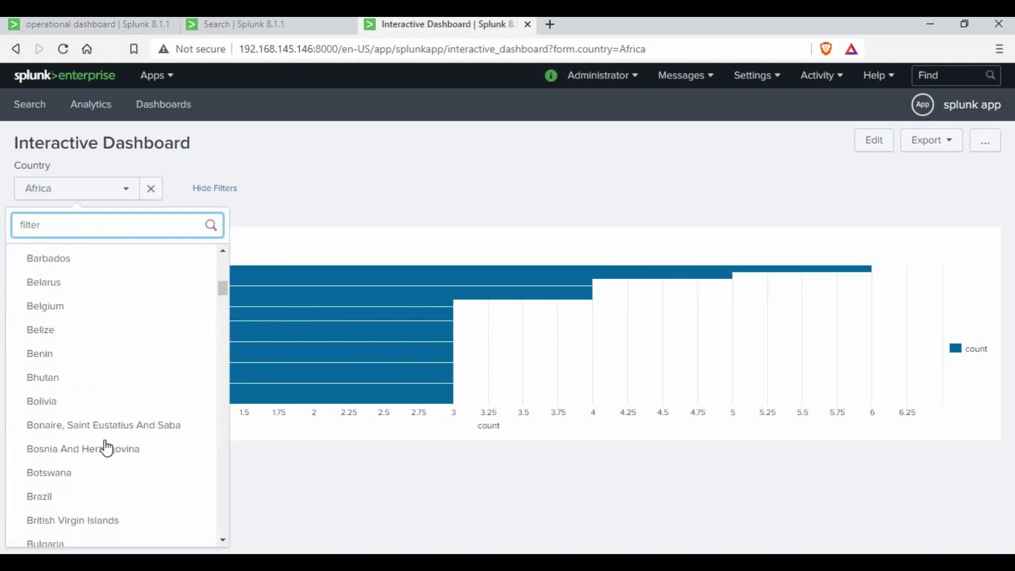
left_click(376, 204)
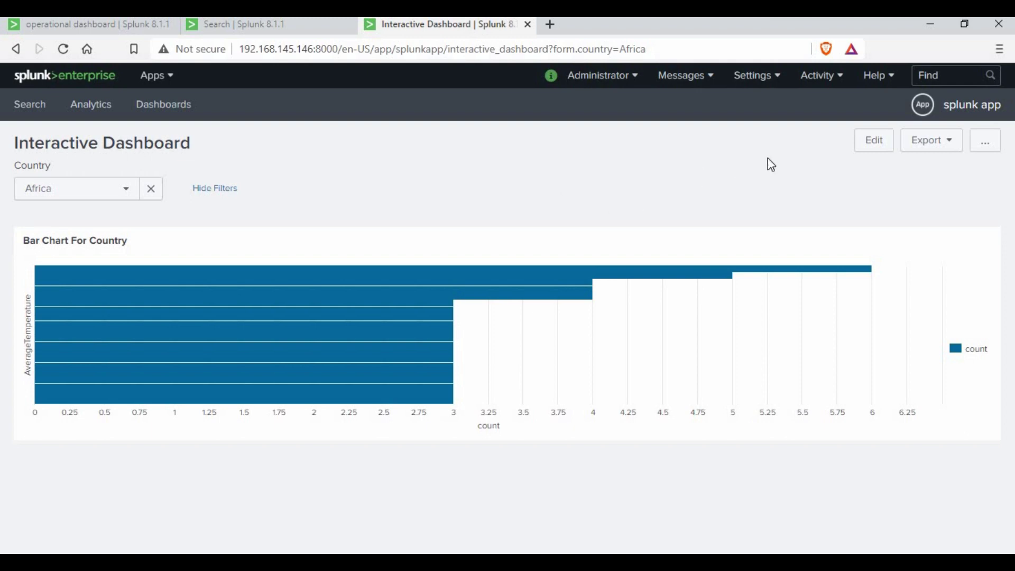
Open the Interactive Dashboard for editing and add a multiselect input beside the Country dropdown
left_click(875, 146)
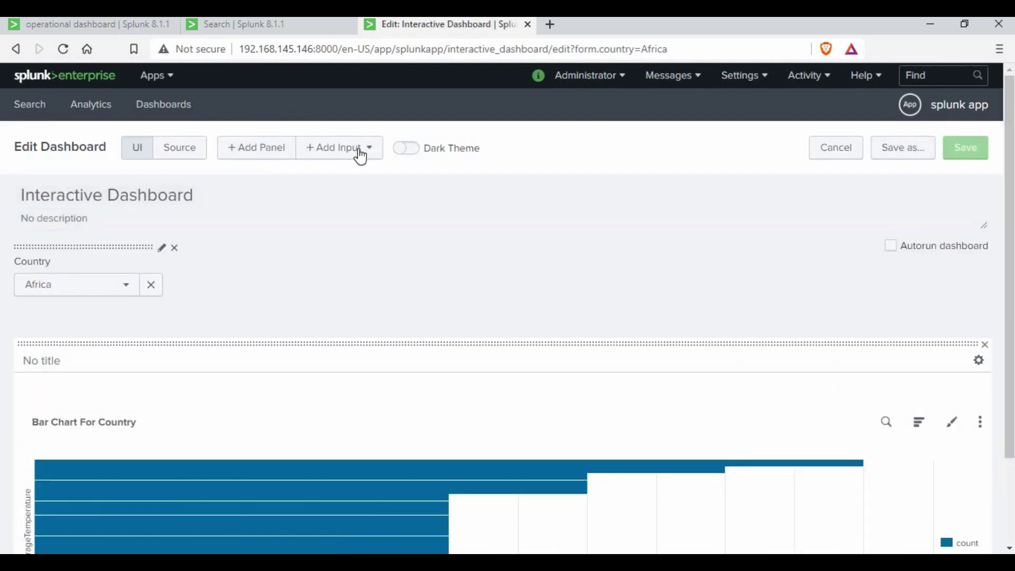
left_click(361, 156)
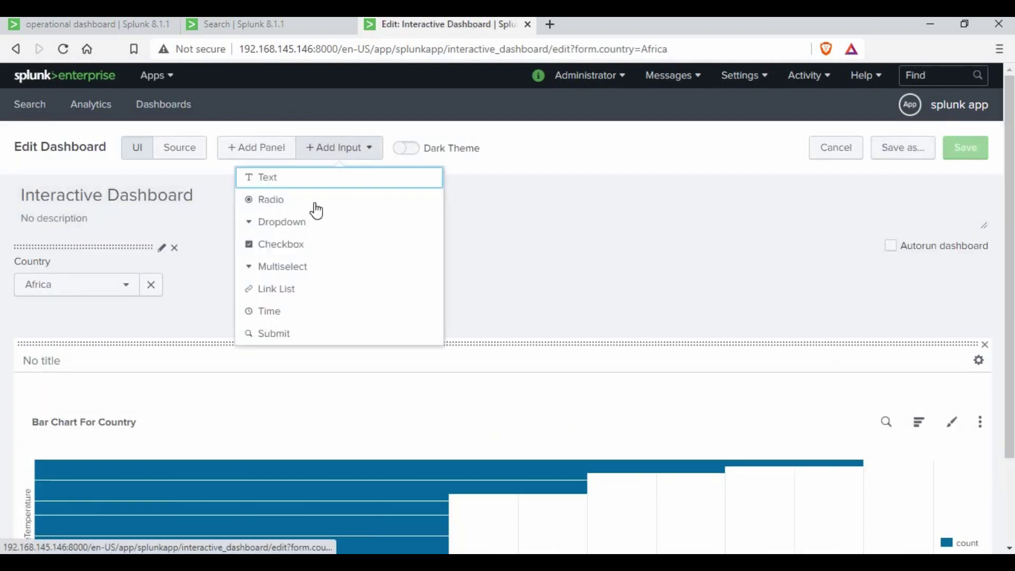
left_click(295, 275)
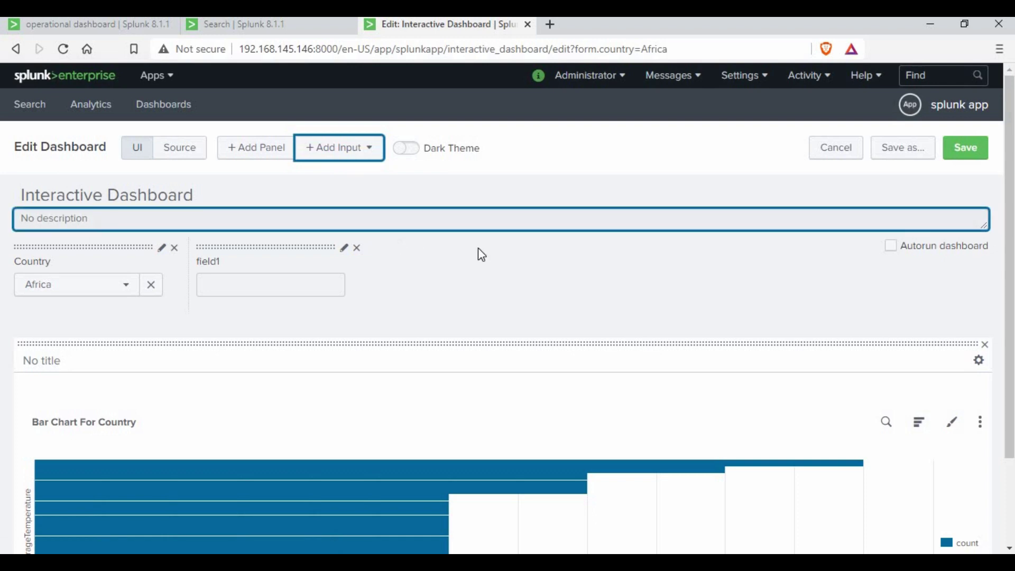
Label the new multiselect input Year and set its token to dt_year
left_click(344, 248)
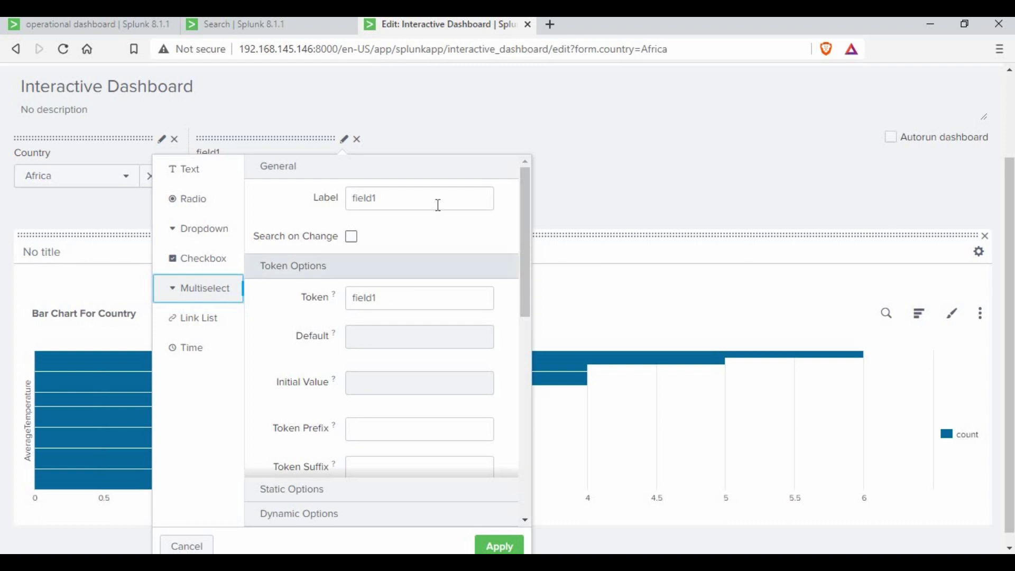
left_click(332, 203)
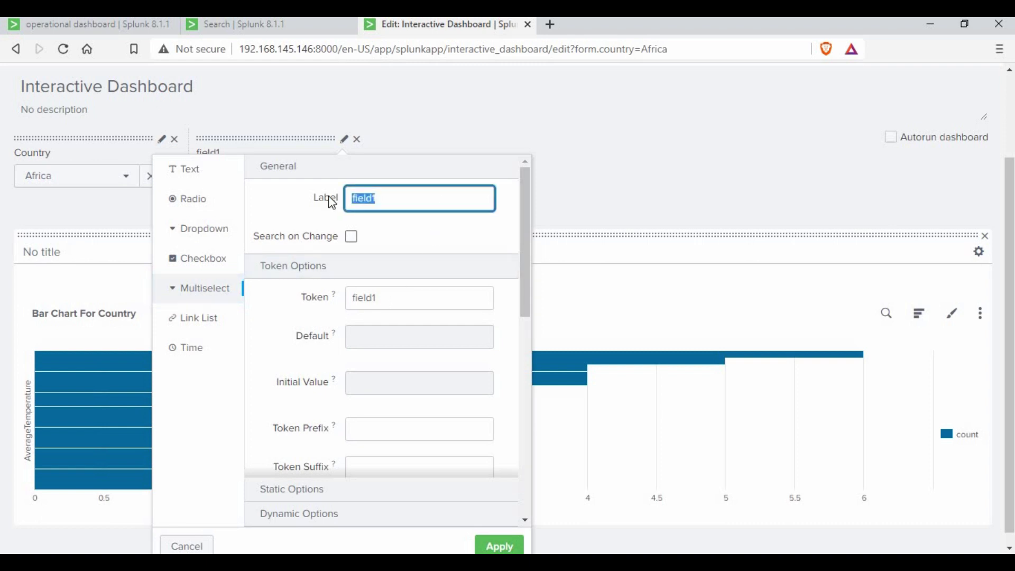
type("Year")
left_click(394, 305)
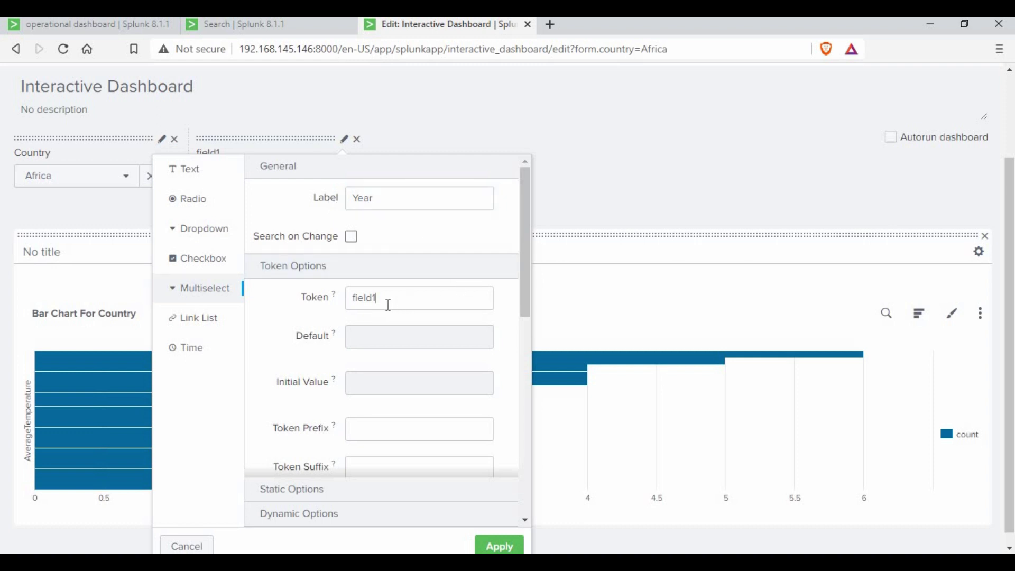
double_click(359, 305)
type("dt_year")
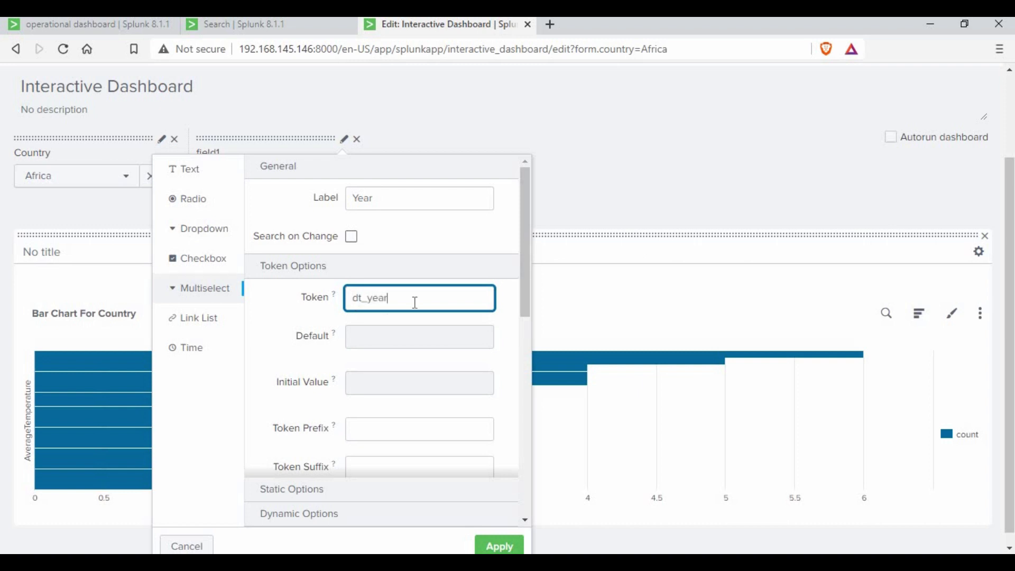
Populate the Year options with a GlobalLandTemperaturesByCountry.csv search that extracts dt_year from dt using strptime and strftime ("%Y") and ends in stats count by dt_year
left_click(429, 490)
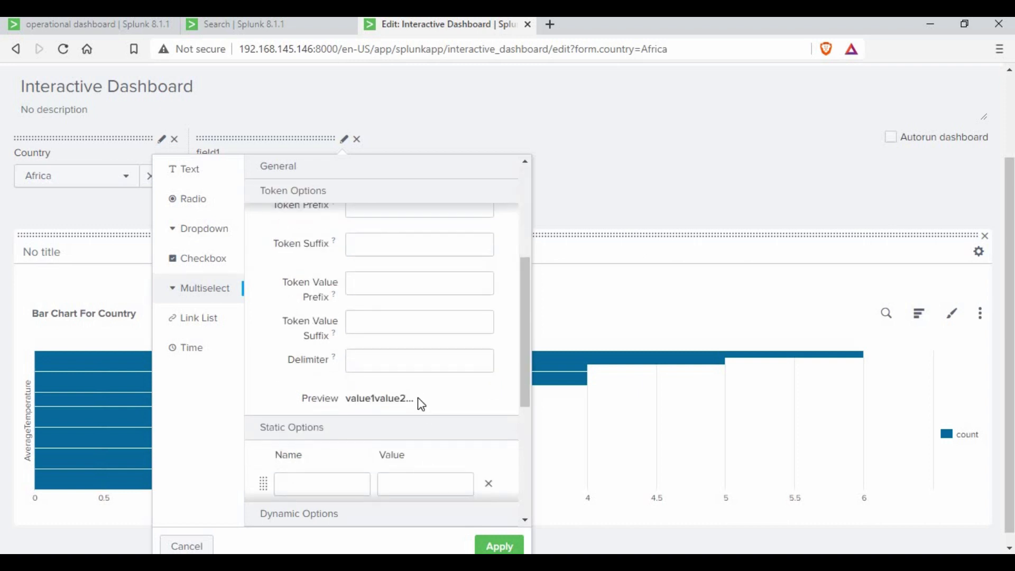
scroll(415, 402, "down", 5)
left_click(402, 370)
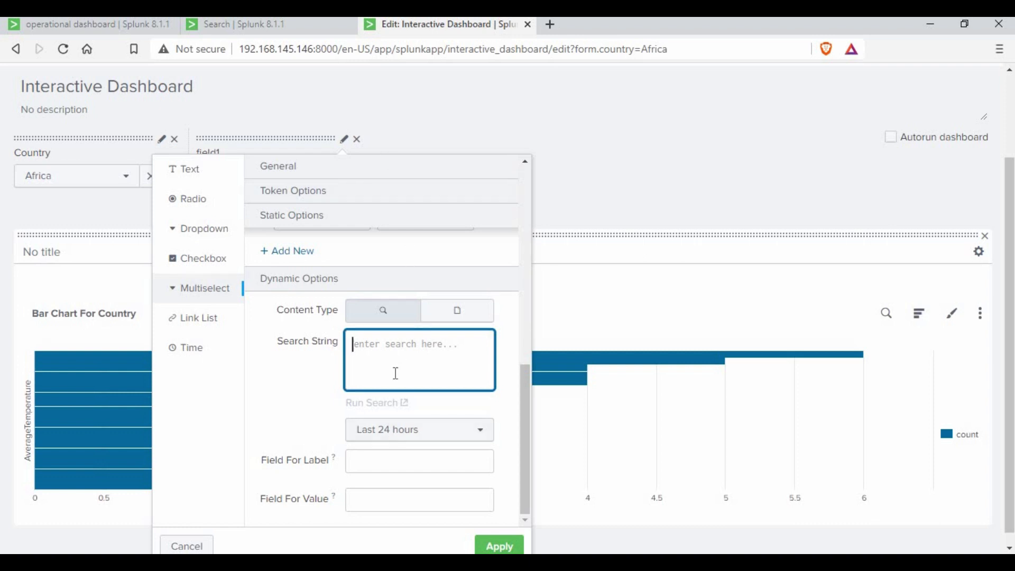
type("source=\"GlobalLandTemperaturesByCountry.csv\" host=\"localhost.localdomain\" sourcetype=\"csv\"| eval dt_year_epoc = strptime(dt, \"%Y-%m-%d\") | eval dt_year = strftime(dt_year_epoc , \"%Y\") | table dt, dt_year | stats count by dt_year")
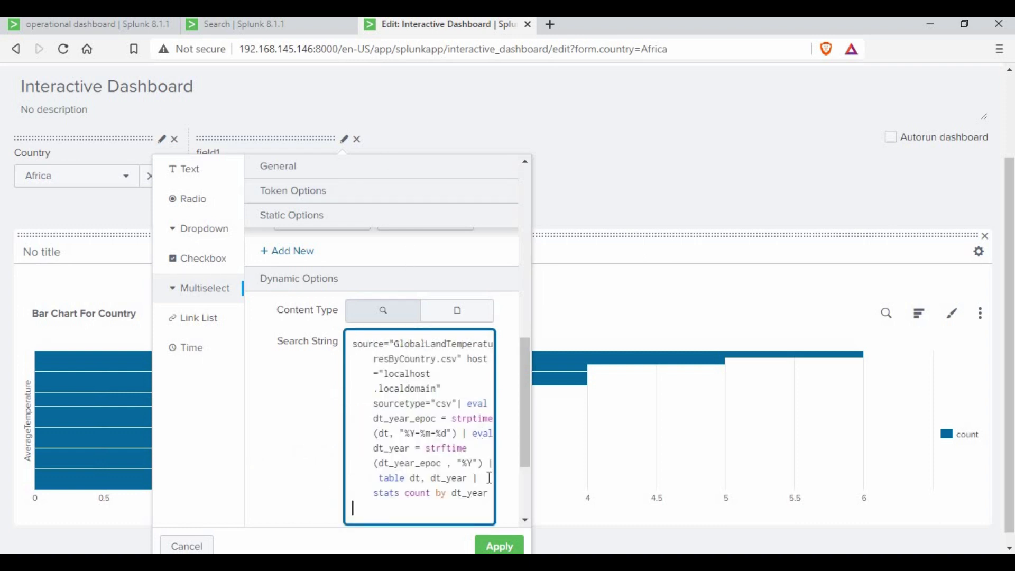
left_click_drag(477, 479, 345, 347)
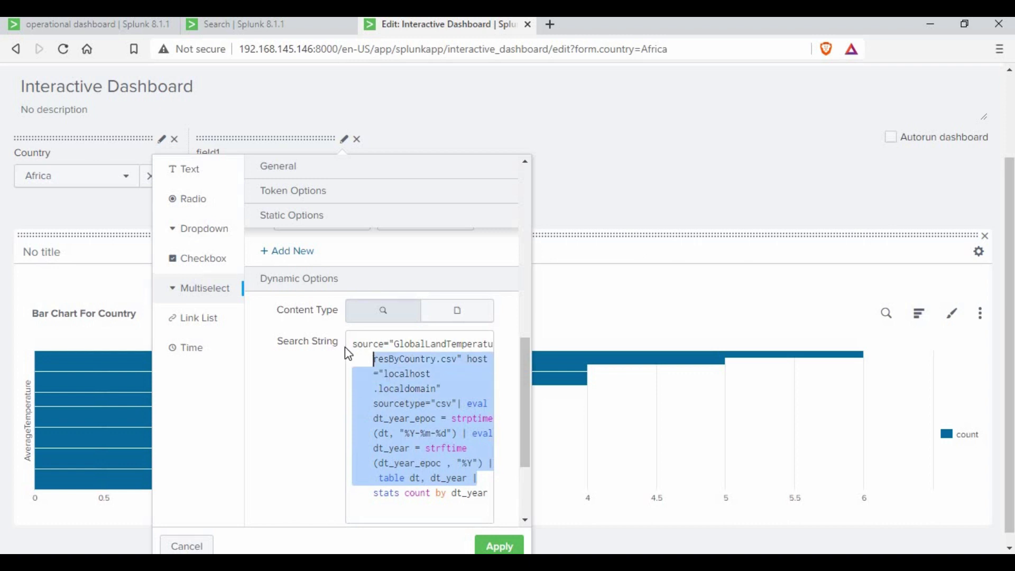
left_click(453, 403)
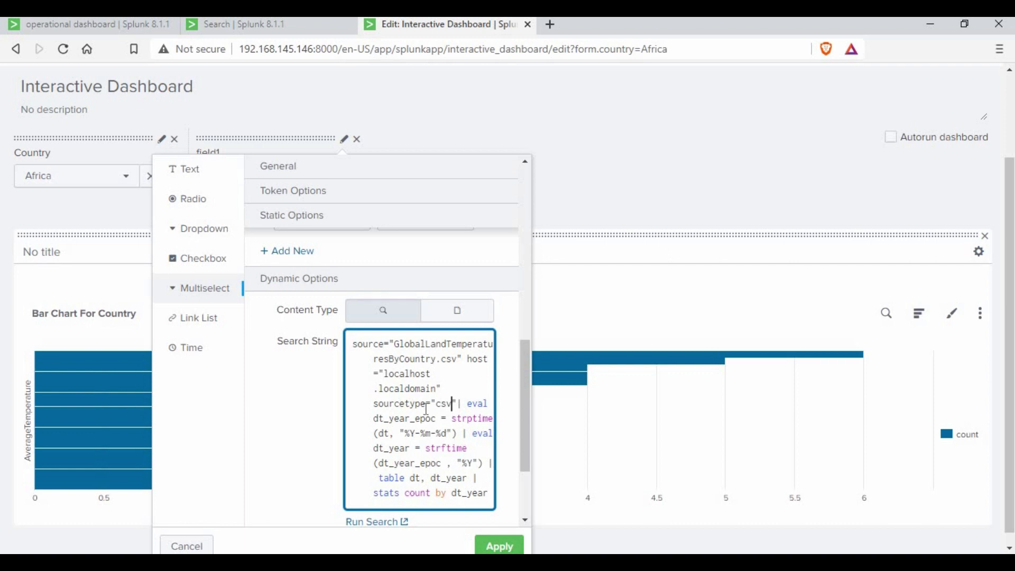
Set the time range of the Year input's dynamic search to All time
scroll(450, 437, "down", 1)
scroll(436, 402, "down", 1)
left_click(471, 431)
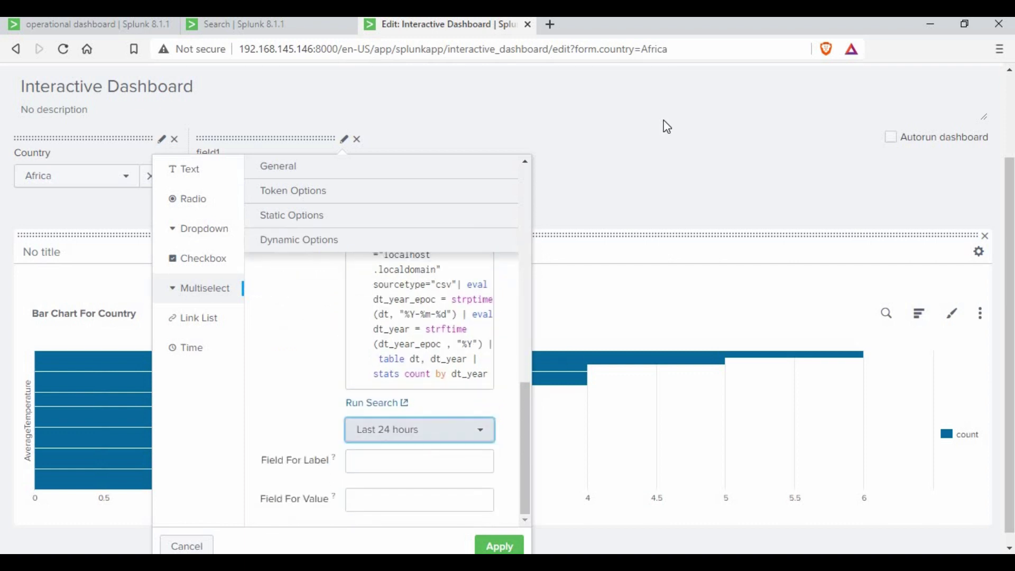
left_click(598, 131)
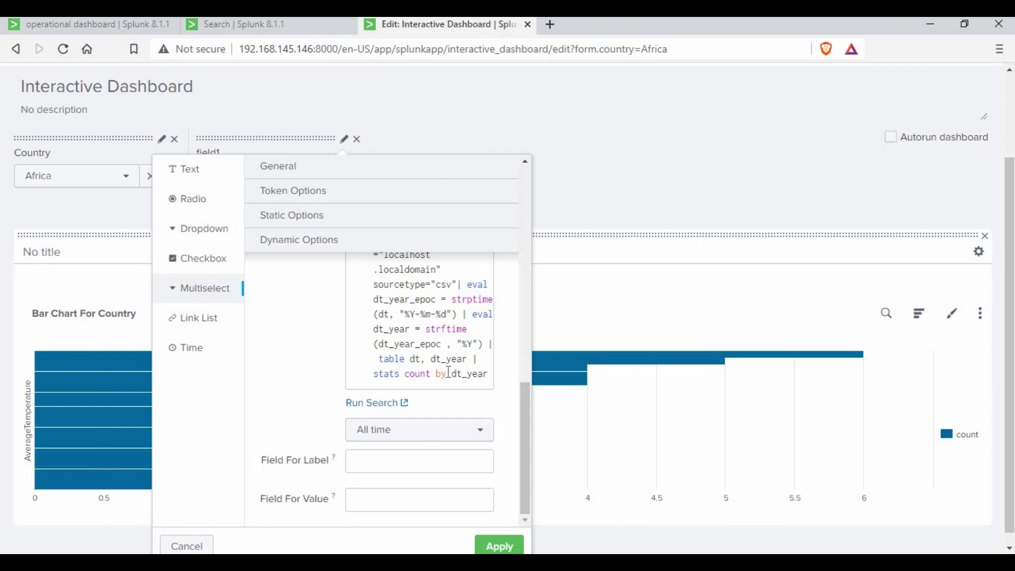
Set both the label field and the value field of the Year input to dt_year, apply the settings, and check its option list
left_click_drag(451, 374, 489, 374)
key("ctrl+c")
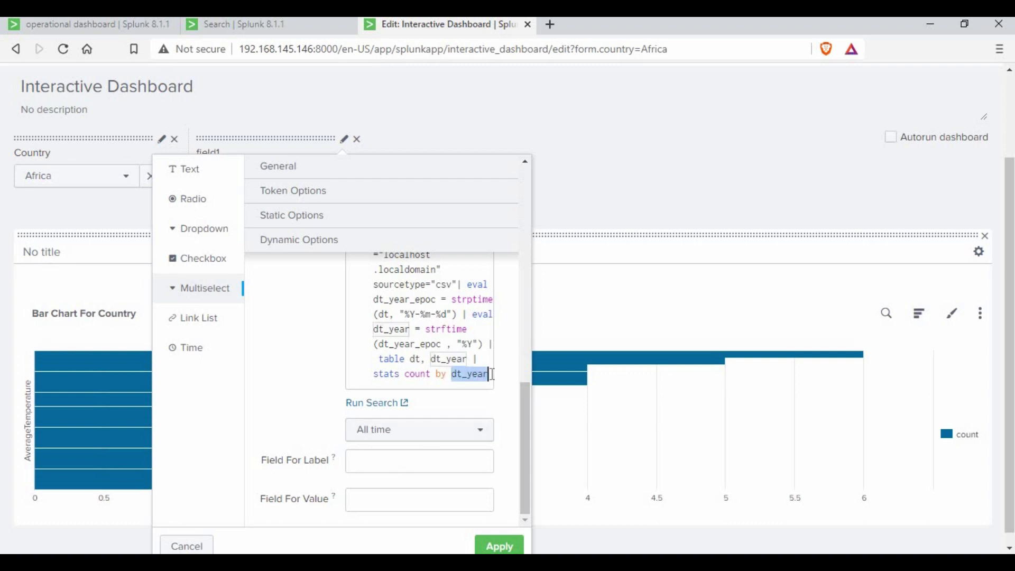
left_click(414, 454)
key("ctrl+v")
left_click(416, 503)
key("ctrl+v")
left_click(514, 547)
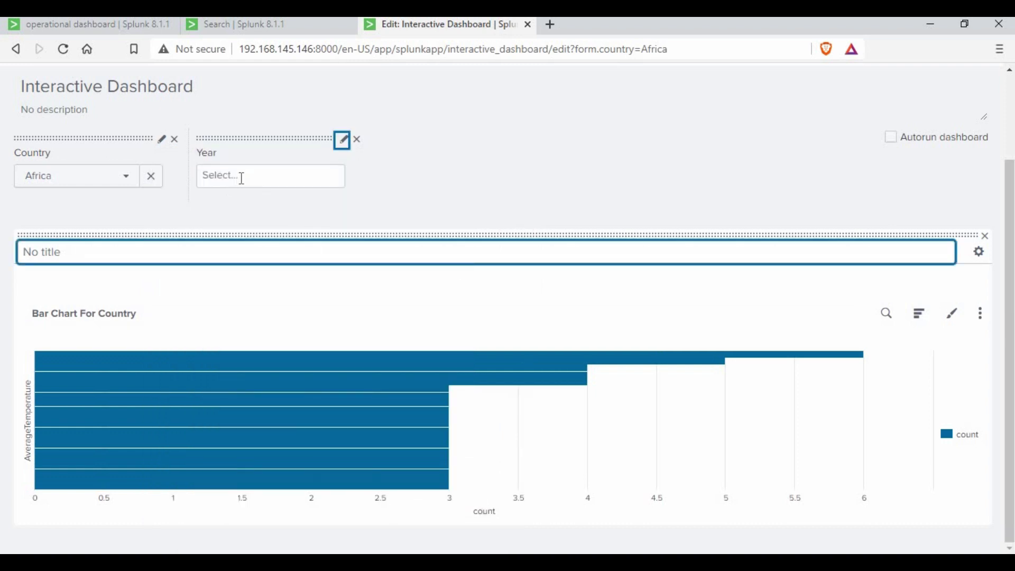
left_click(240, 175)
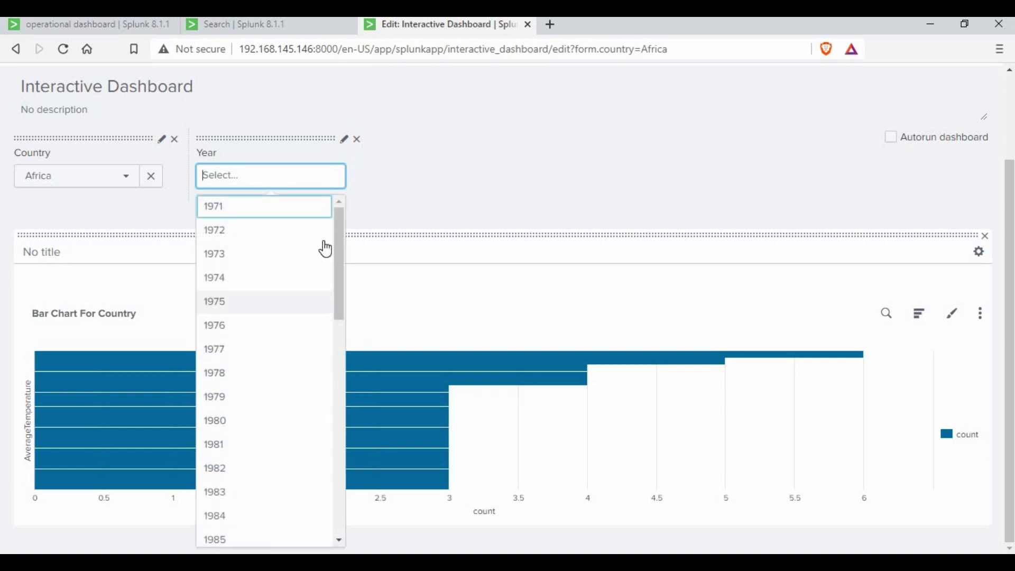
left_click(360, 151)
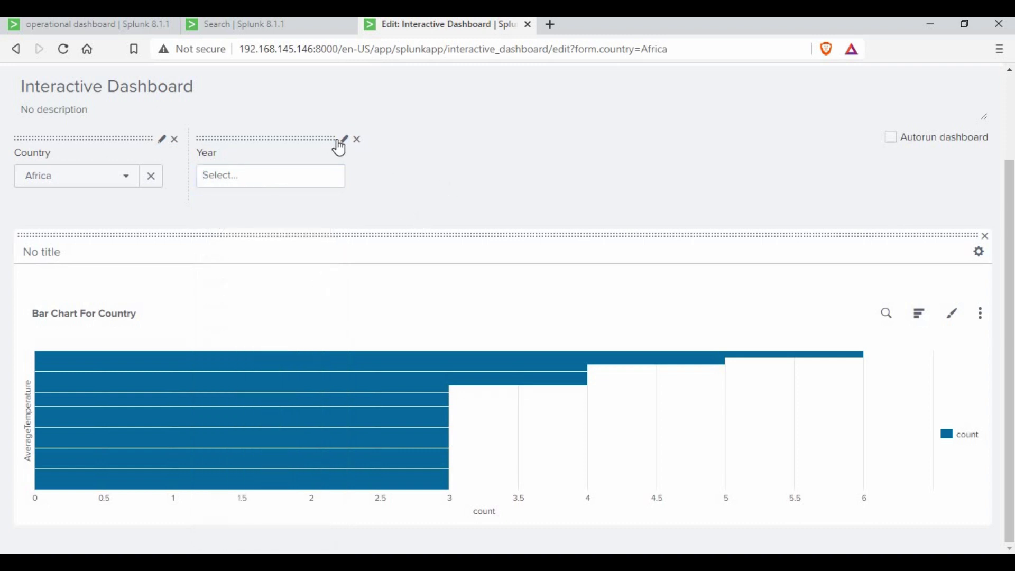
Reopen the Year input's settings and add a static option named All with the value *
left_click(342, 141)
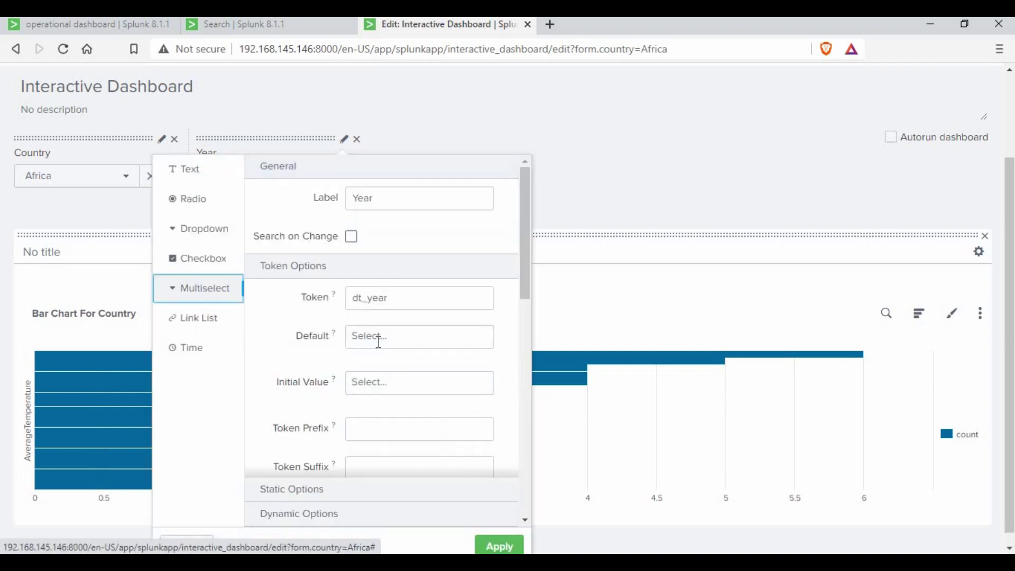
scroll(372, 332, "up", 2)
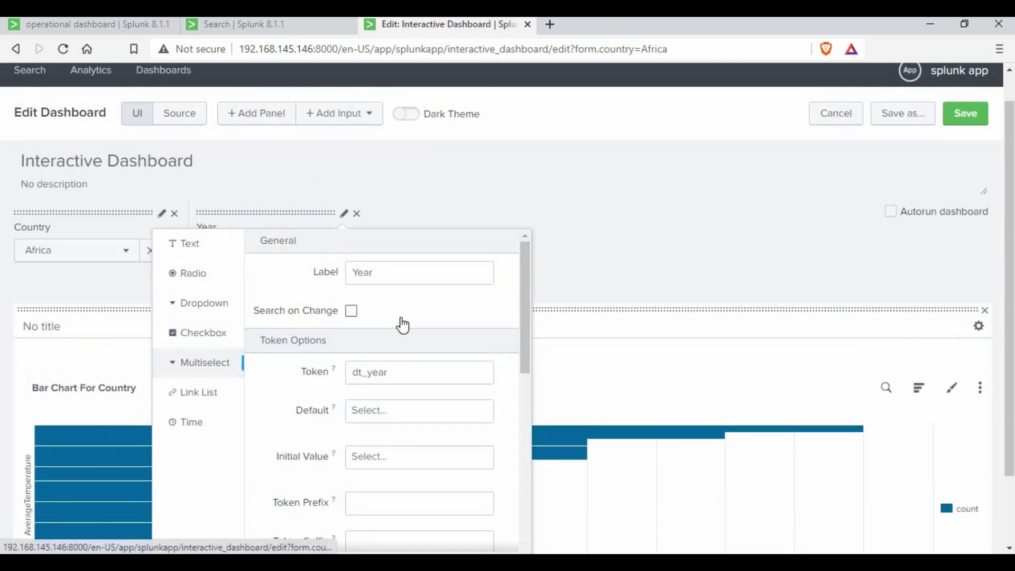
scroll(416, 372, "down", 2)
scroll(336, 380, "down", 6)
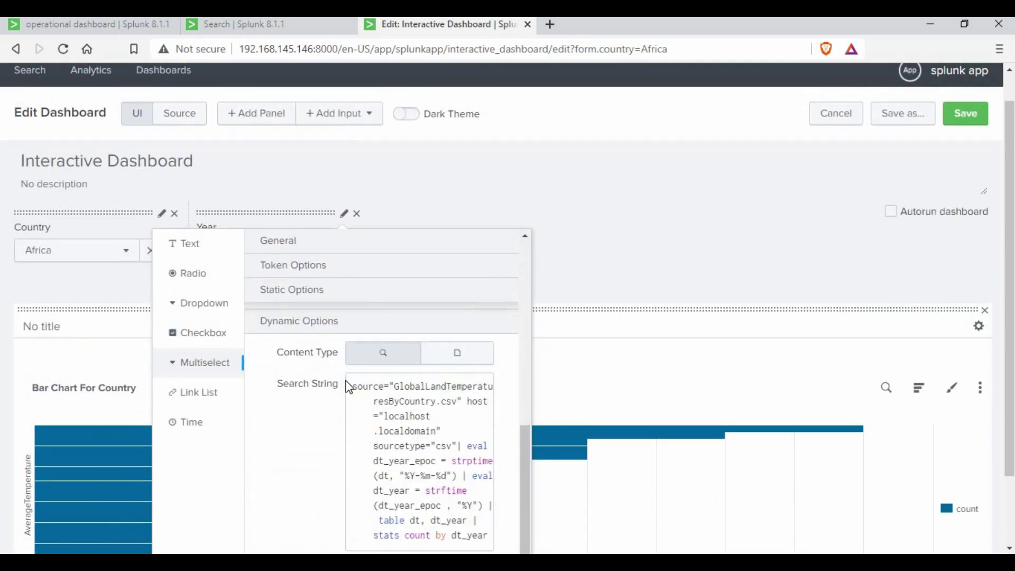
scroll(308, 403, "up", 3)
left_click(308, 404)
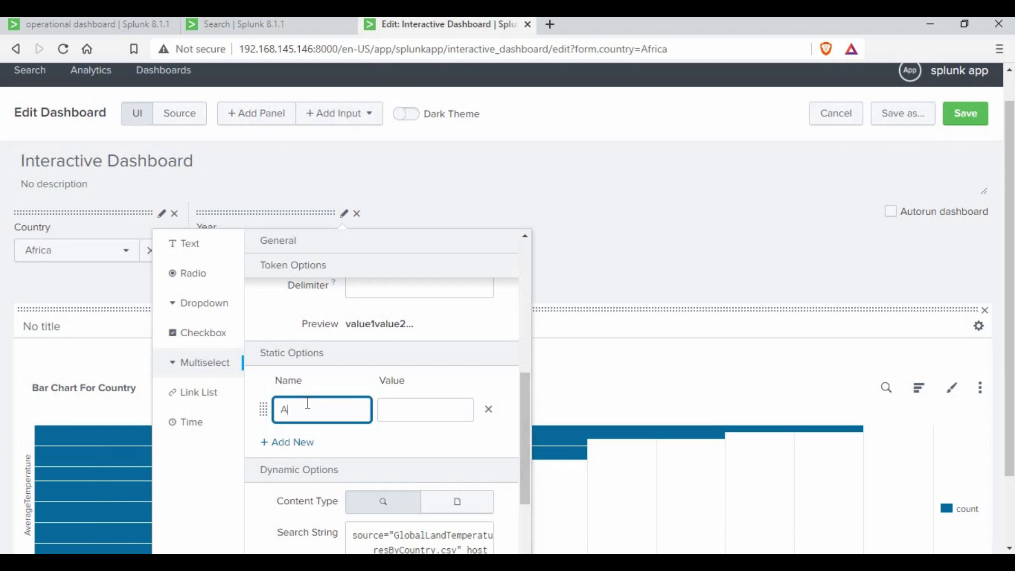
type("All")
left_click(430, 405)
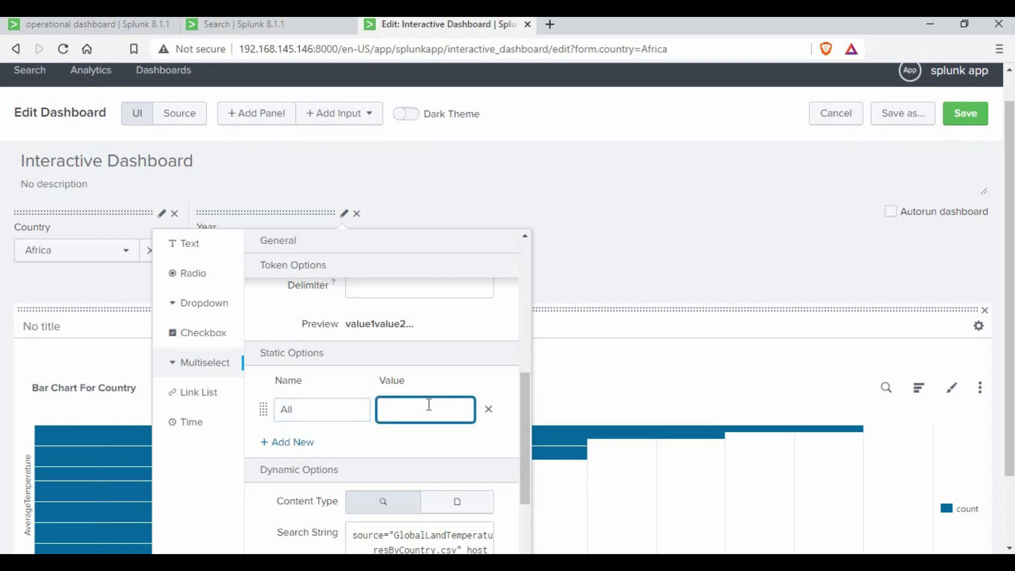
type("*")
Try to make All the Year input's default and initial value, then save the dashboard and reload it
scroll(426, 404, "up", 5)
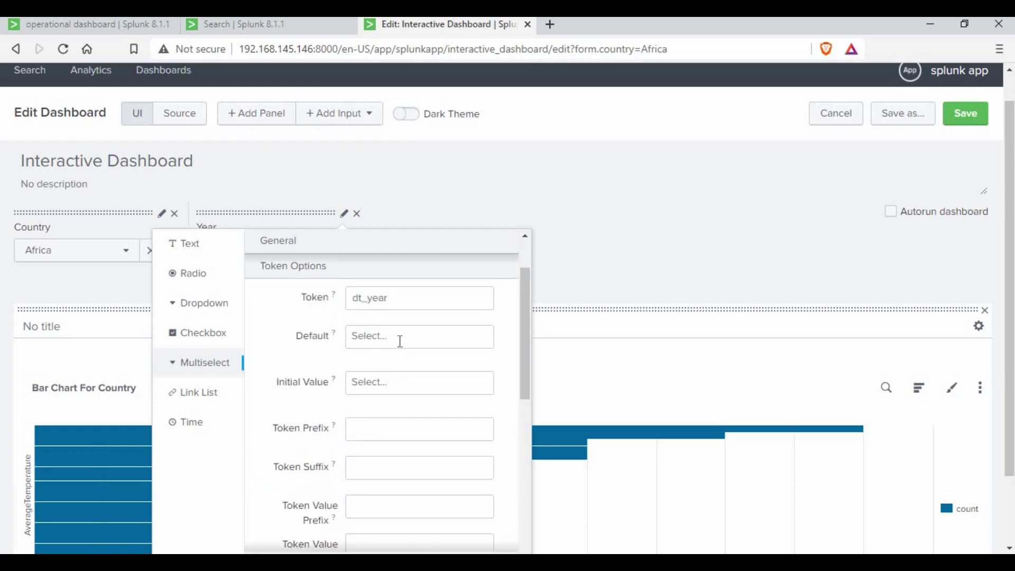
left_click(401, 339)
left_click(379, 85)
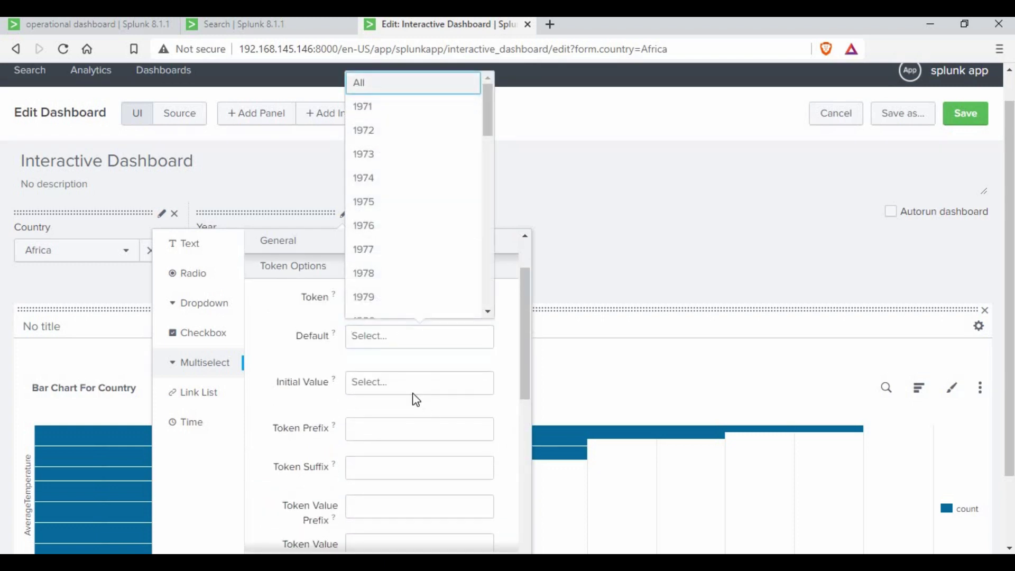
left_click(417, 373)
left_click(380, 85)
left_click(965, 115)
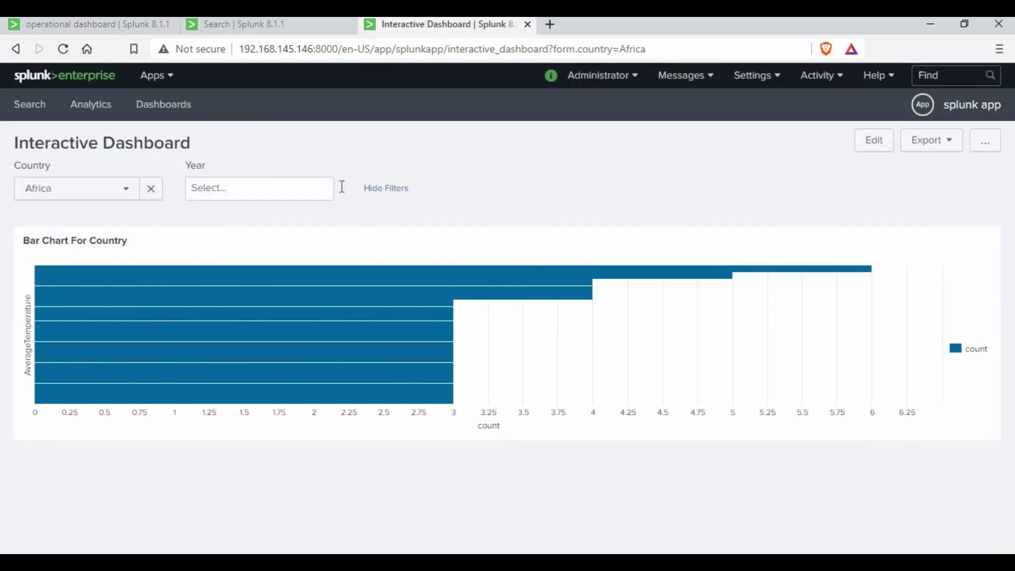
left_click(63, 48)
Reopen the Year input's settings in edit mode and define a static option named All with the value *
left_click(863, 150)
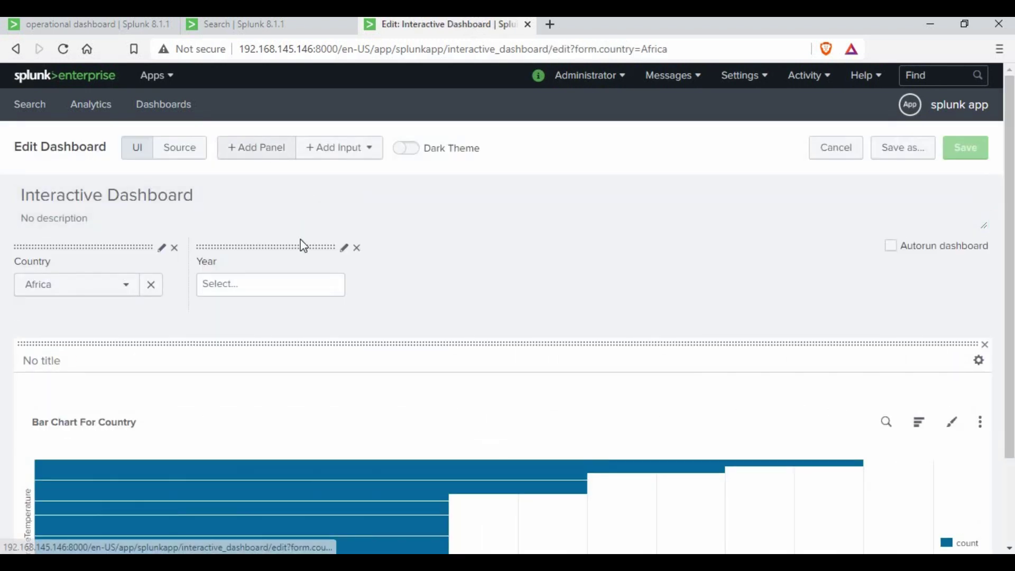
left_click(344, 248)
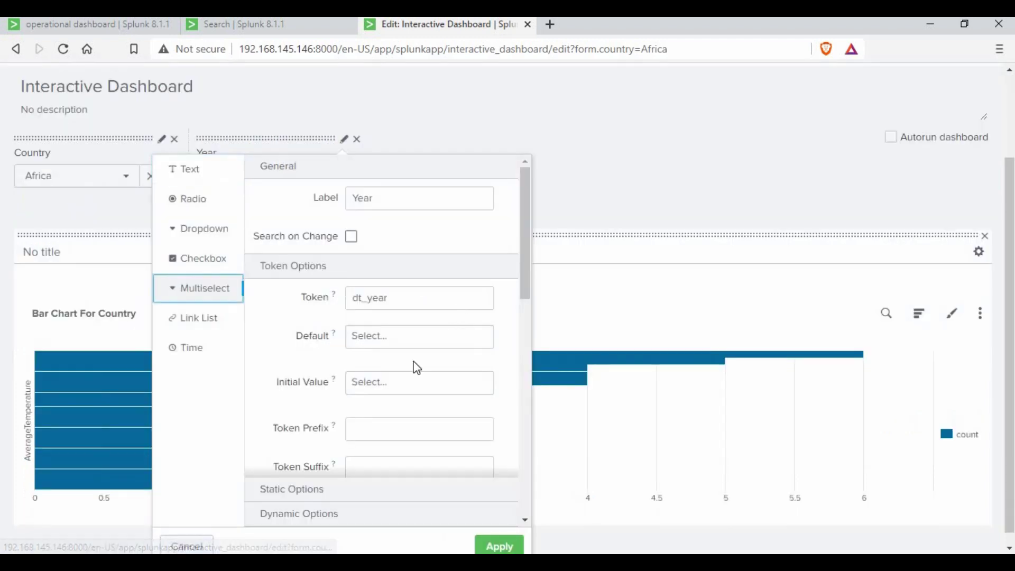
left_click(413, 338)
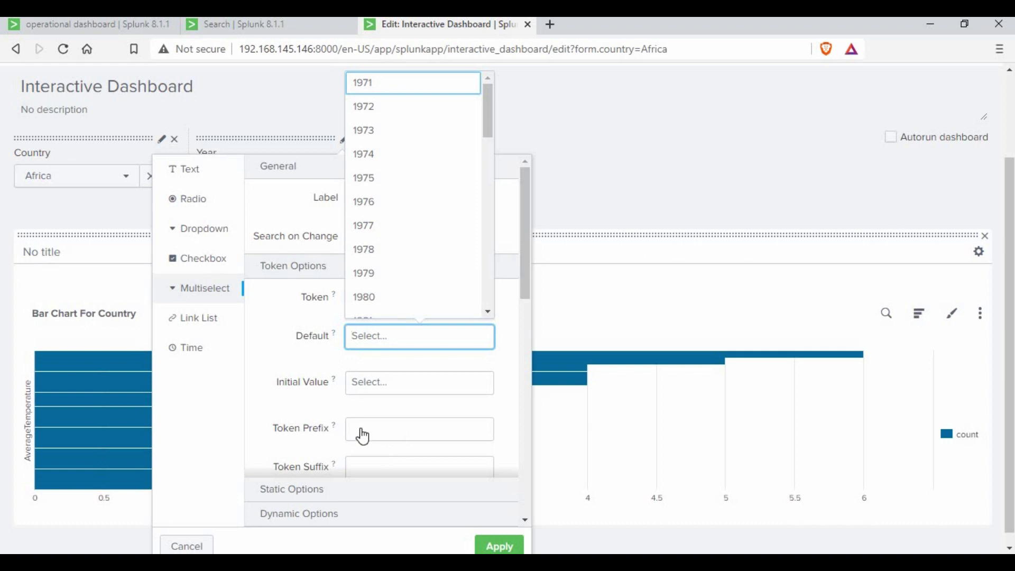
scroll(359, 436, "down", 6)
left_click(326, 339)
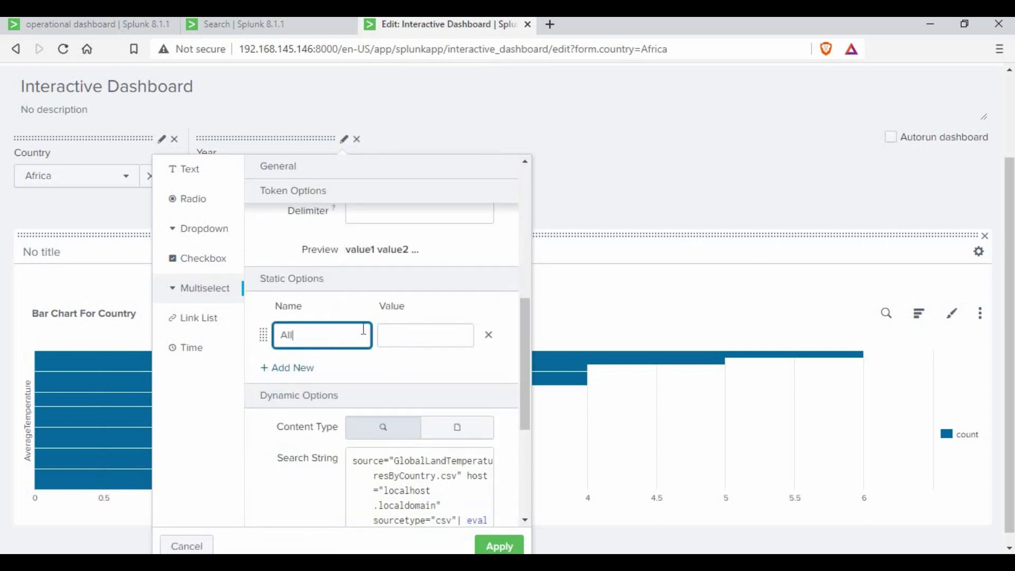
type("All")
left_click(395, 333)
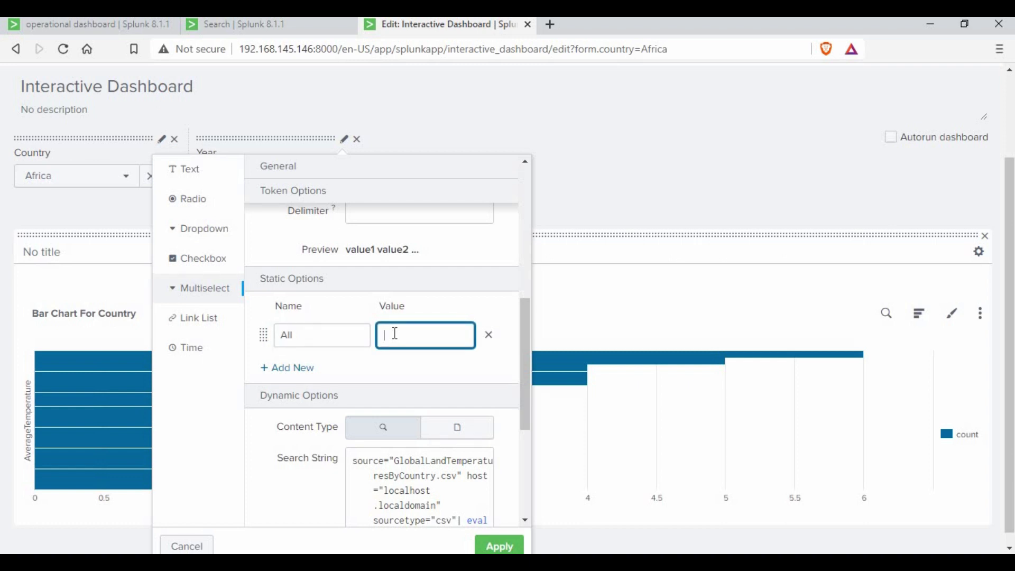
Make All the Year input's default and initial value, then save the dashboard and reload it
scroll(395, 305, "up", 6)
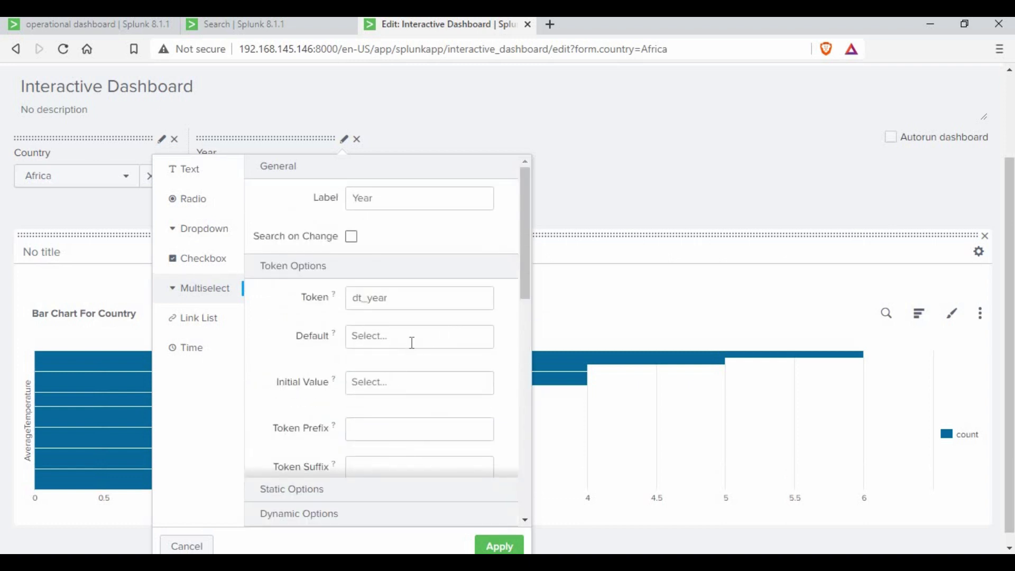
left_click(412, 339)
key("Return")
left_click(405, 382)
left_click(379, 85)
scroll(516, 363, "down", 5)
scroll(455, 351, "up", 4)
scroll(420, 381, "down", 10)
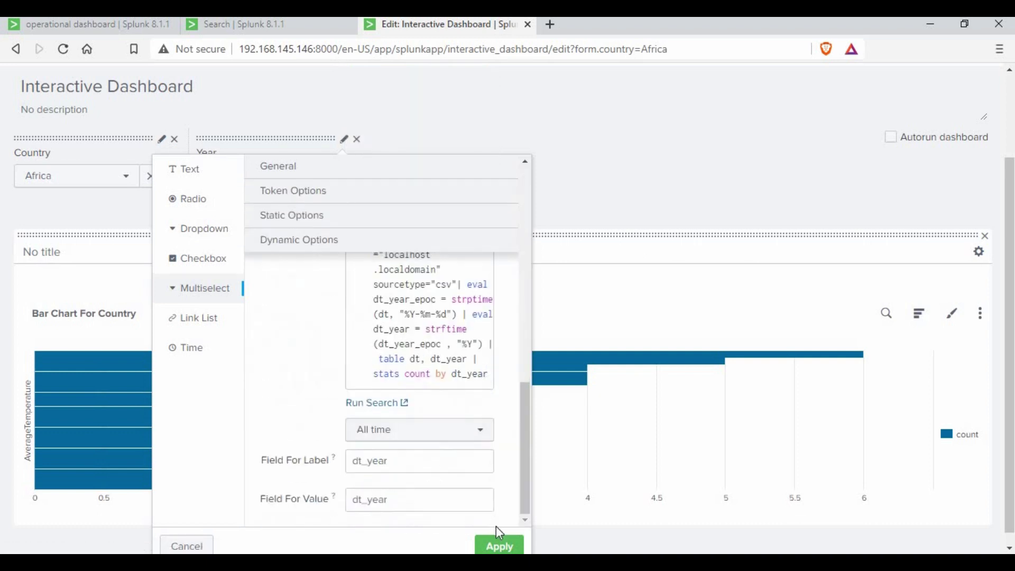
left_click(502, 545)
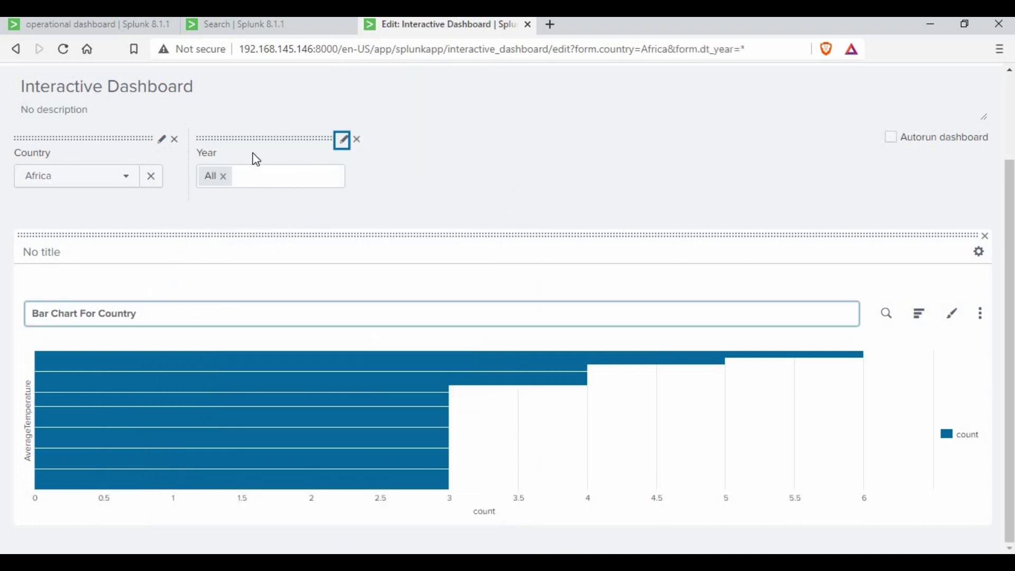
scroll(976, 143, "up", 3)
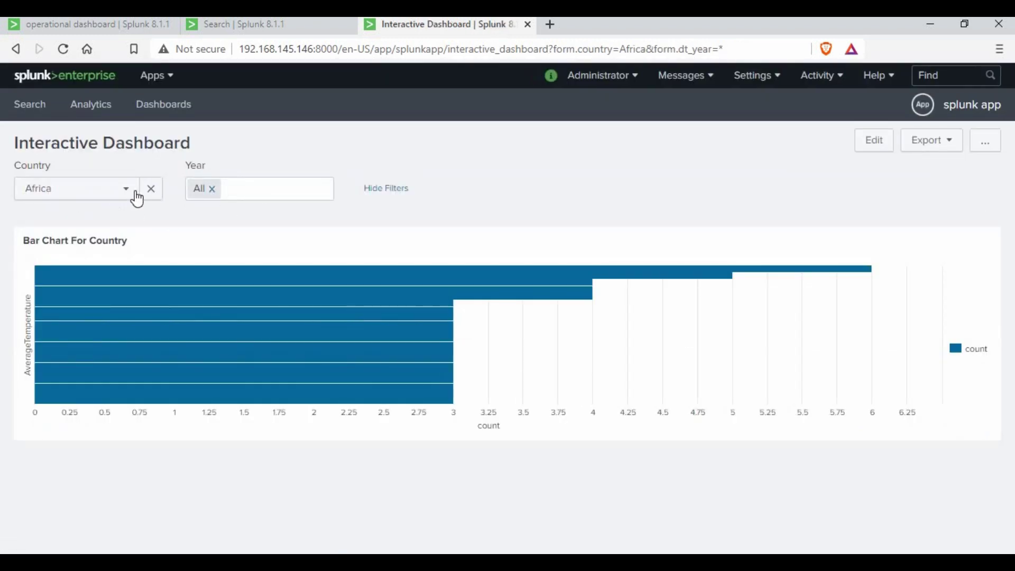
left_click(62, 48)
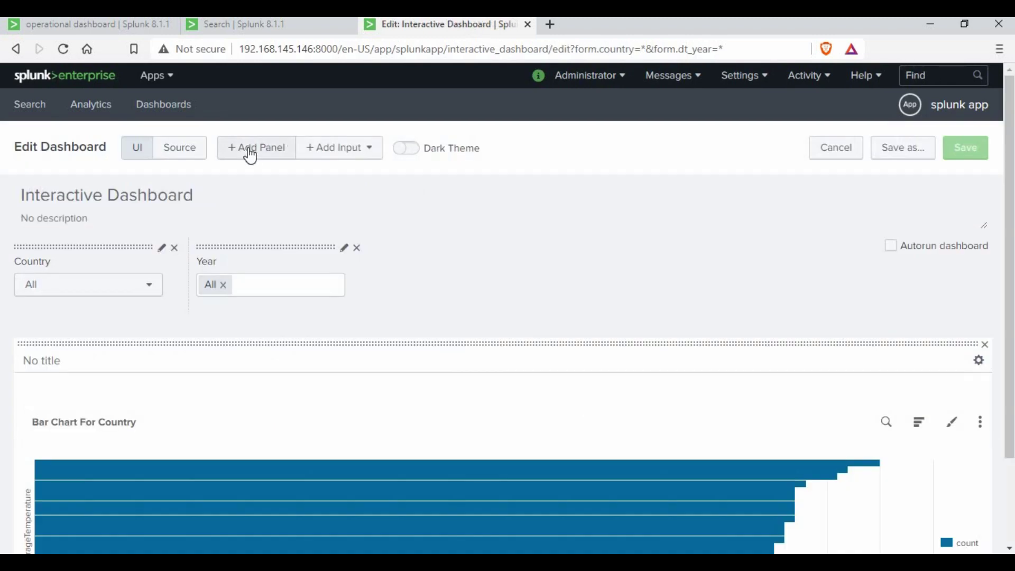
Start a new pie chart panel titled Pie Chart that searches GlobalLandTemperaturesByCountry.csv with Country=Liechtenstein, dt_year=1973 and top limit=20 AverageTemperature
left_click(250, 154)
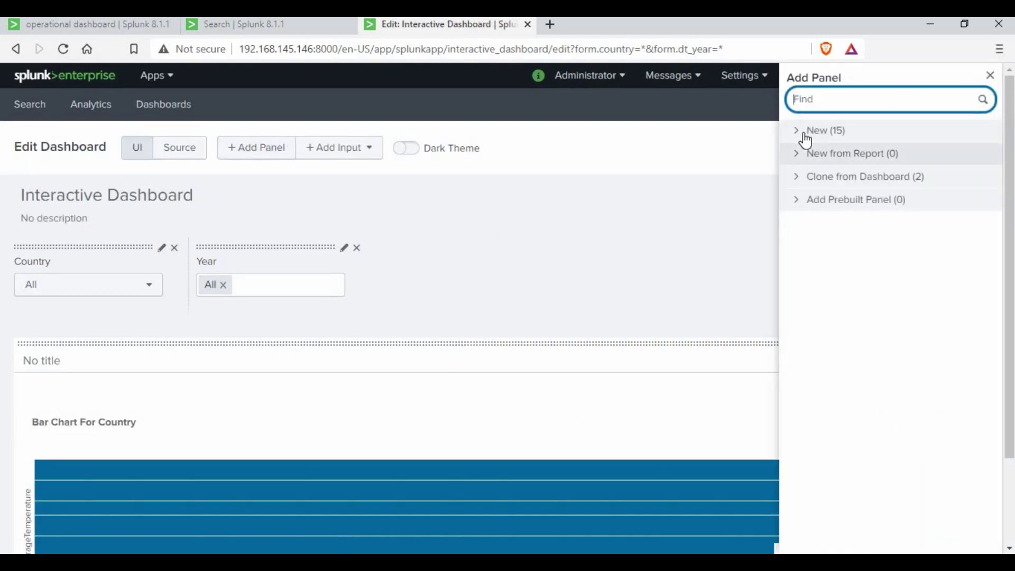
left_click(803, 136)
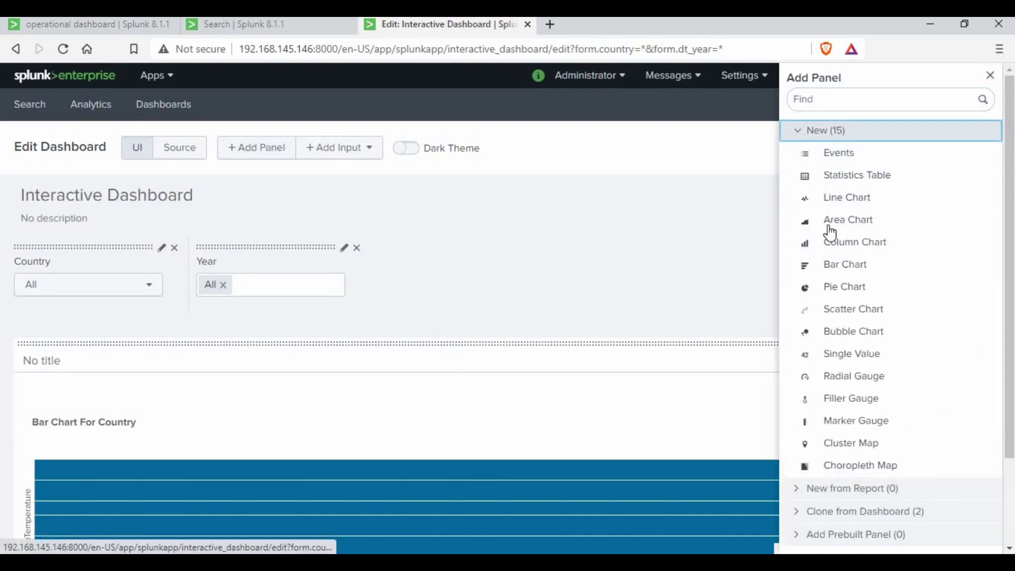
left_click(845, 286)
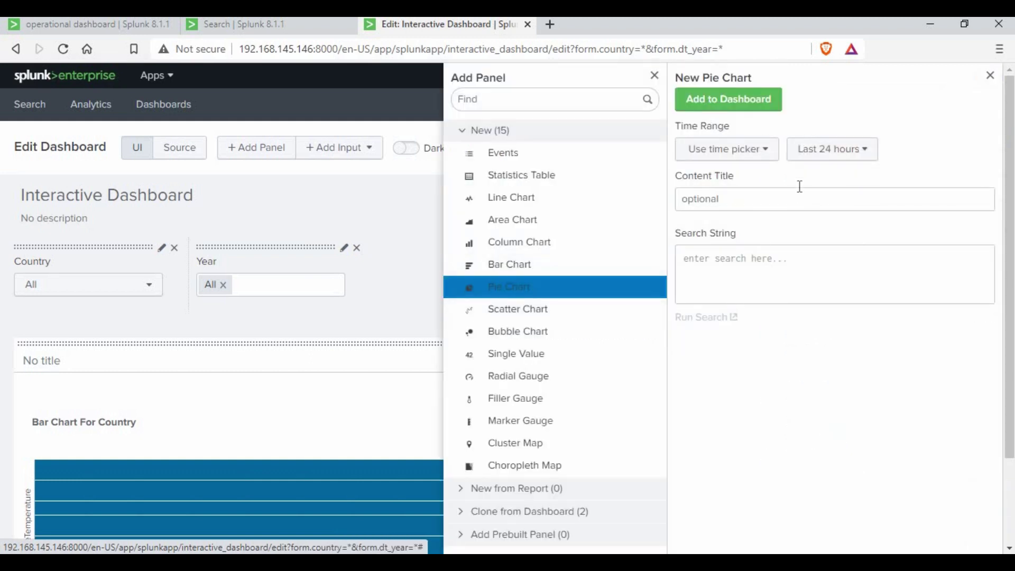
left_click(724, 200)
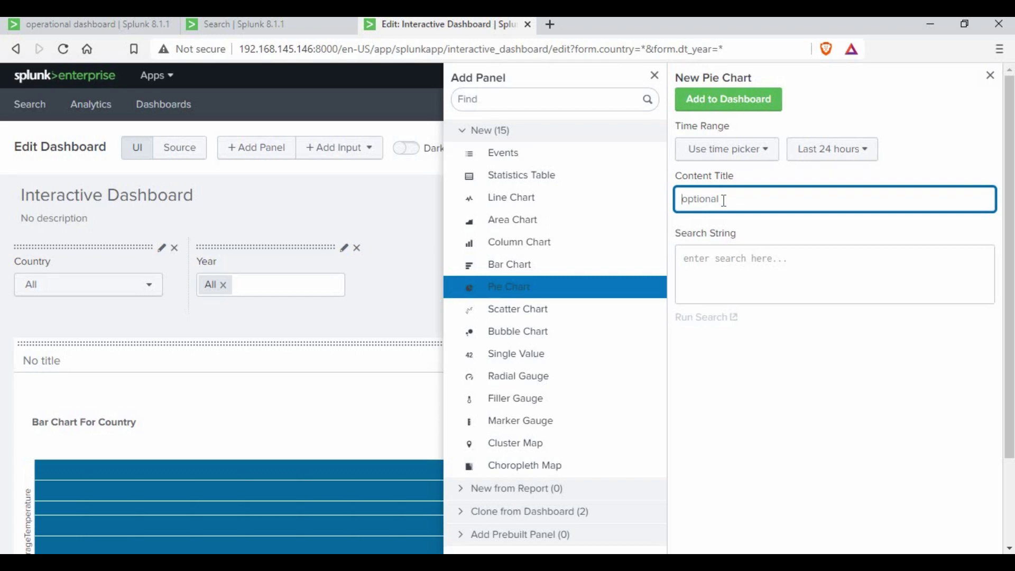
type("Pie")
left_click(778, 265)
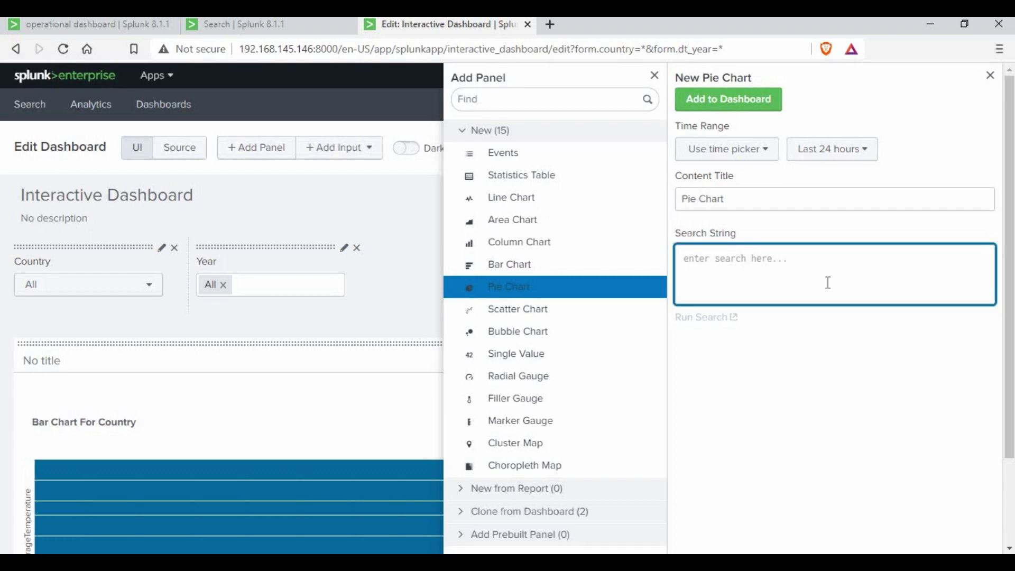
type("source=\"GlobalLandTemperaturesByCountry.csv\" host=\"localhost.localdomain\" sourcetype=\"csv\"  | eval dt_year_epoc = strptime (dt, \"%Y-%m-%d\")   | eval dt_year = strftime (dt_year_epoc , \"%Y\")| search Country=Liechtenstein | search dt_year=1973 | top limit=20 AverageTemperature")
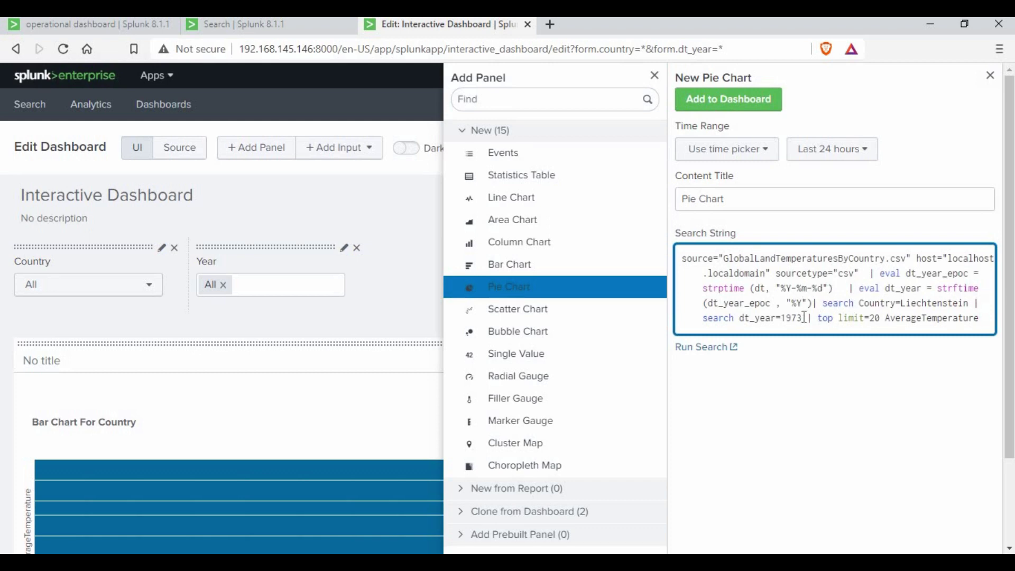
Examine the pie chart's search string: the year conversion, the Country and dt_year filters, and the top AverageTemperature clause
left_click_drag(802, 318, 704, 319)
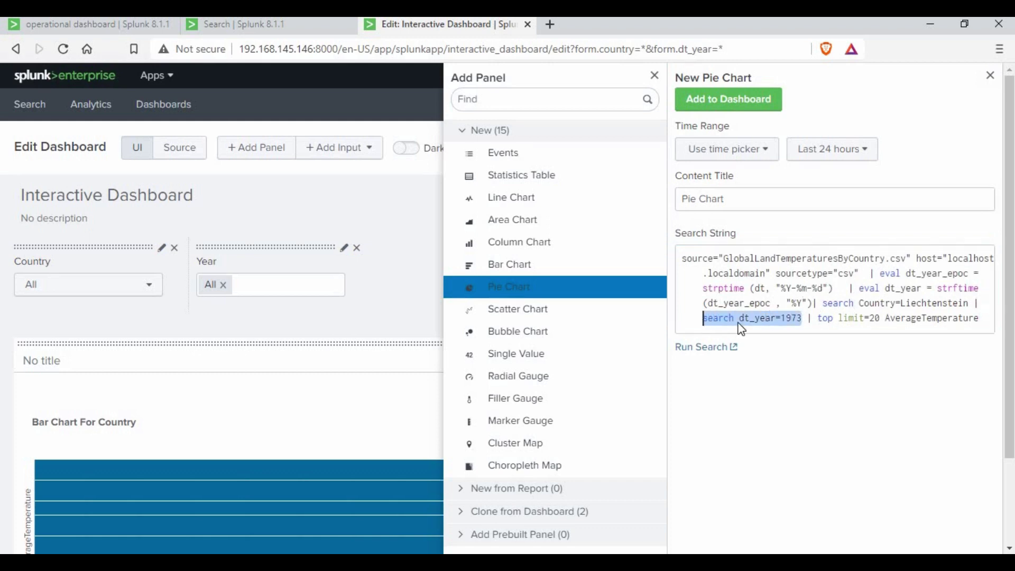
left_click(785, 320)
left_click_drag(786, 319, 799, 318)
left_click(804, 318)
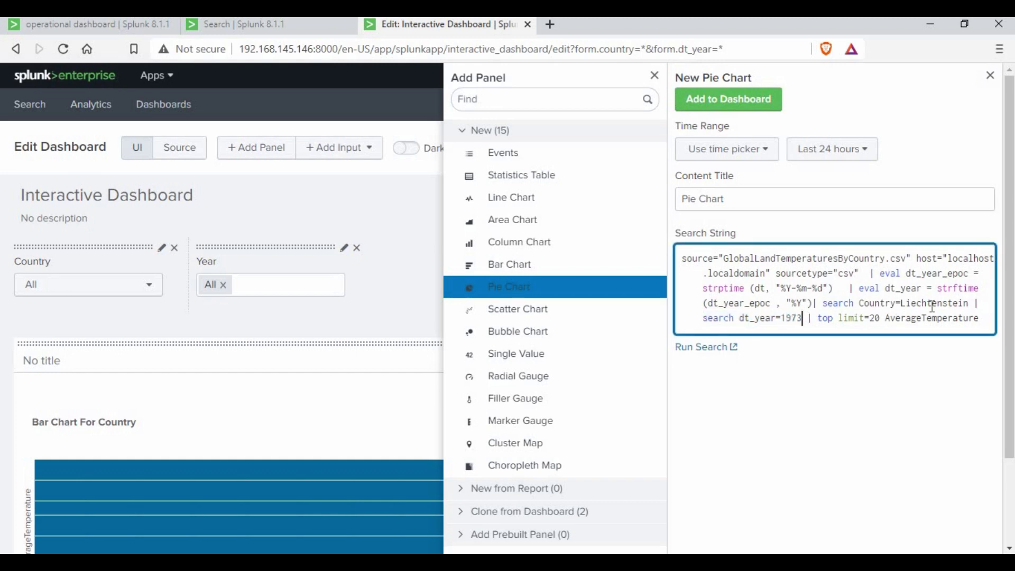
double_click(933, 306)
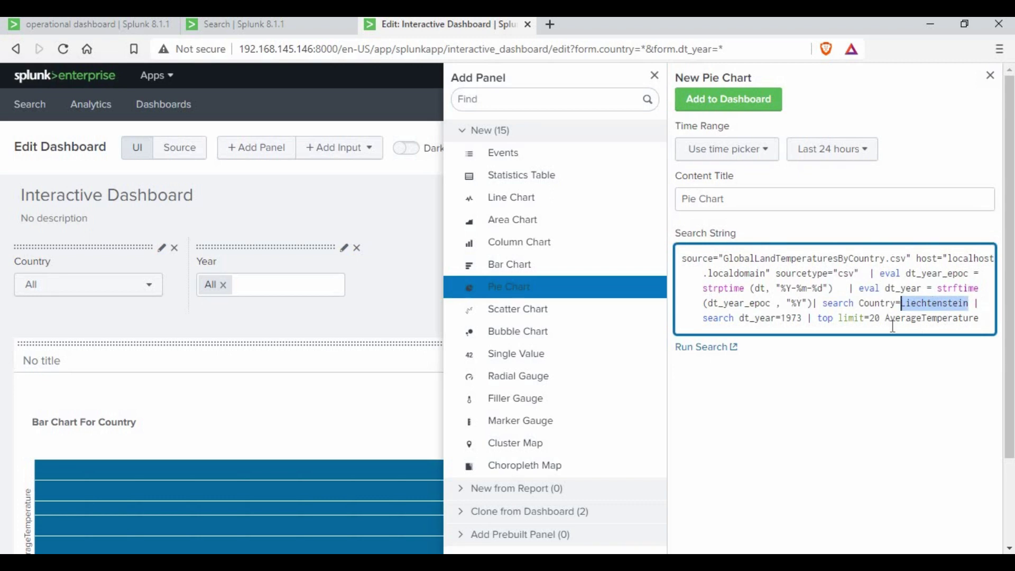
double_click(792, 318)
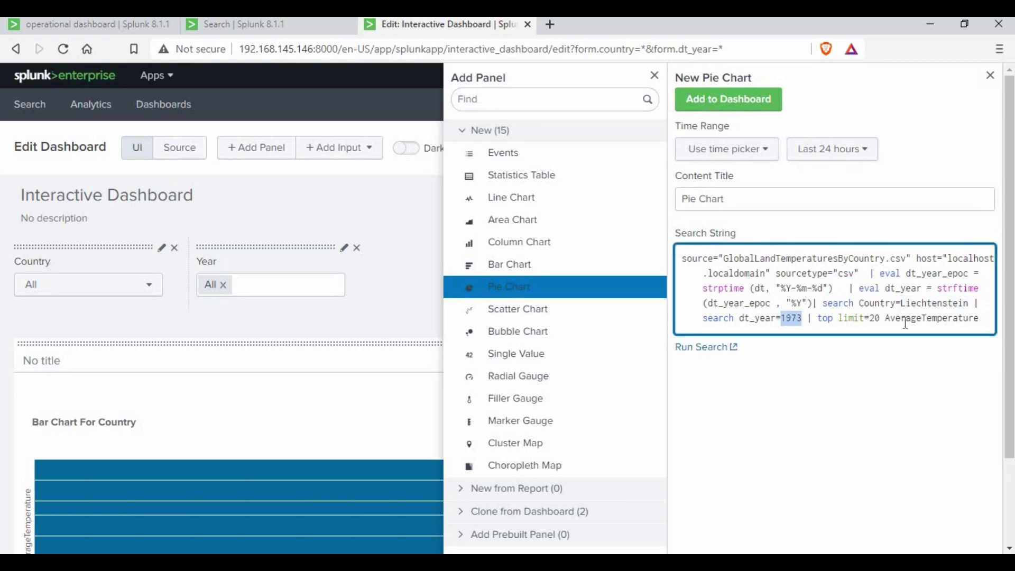
double_click(968, 318)
left_click(964, 319)
left_click_drag(975, 319, 823, 318)
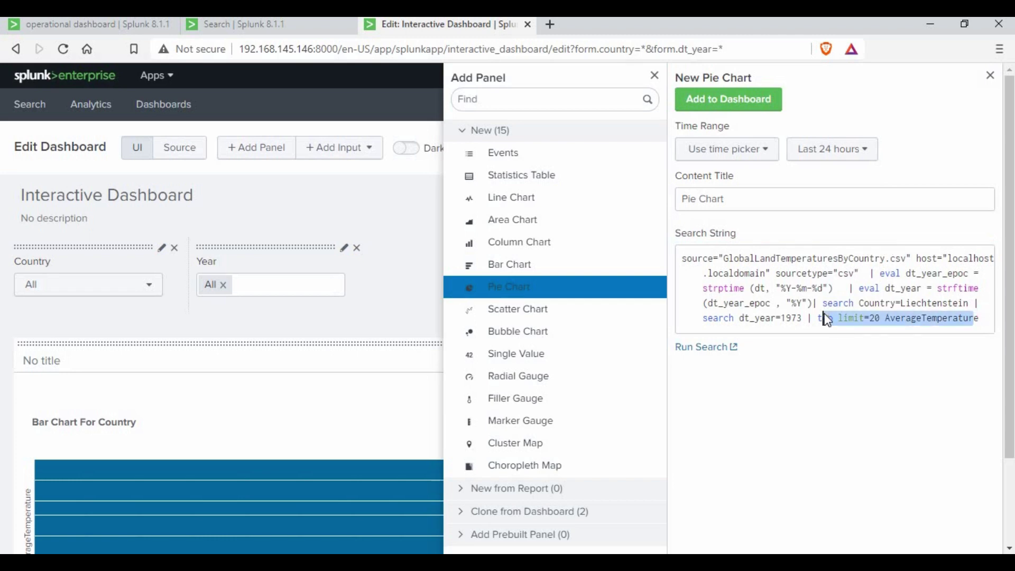
left_click(834, 279)
left_click_drag(813, 303, 672, 262)
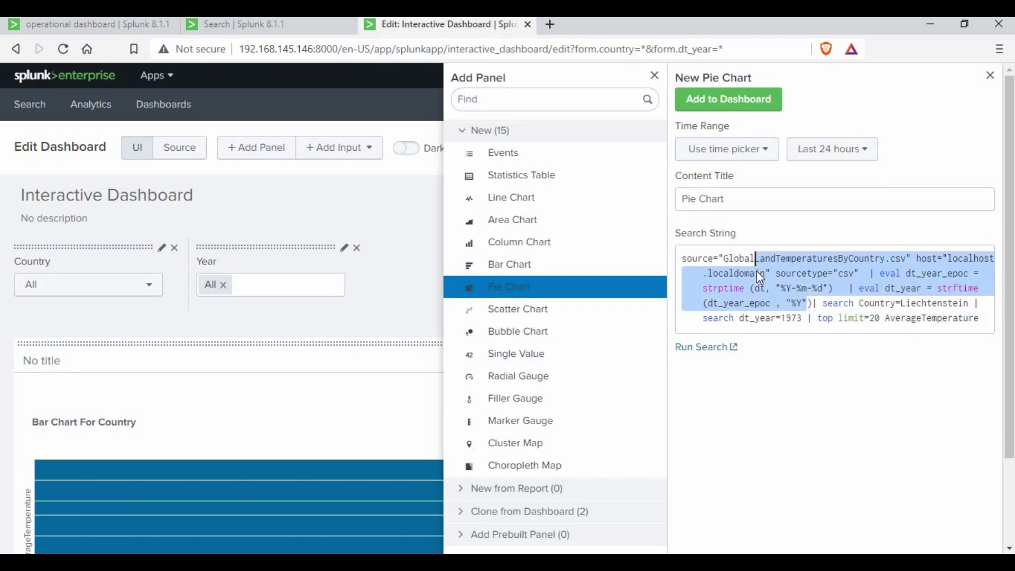
left_click(819, 293)
Add the pie chart panel to the dashboard and save the dashboard
left_click(753, 101)
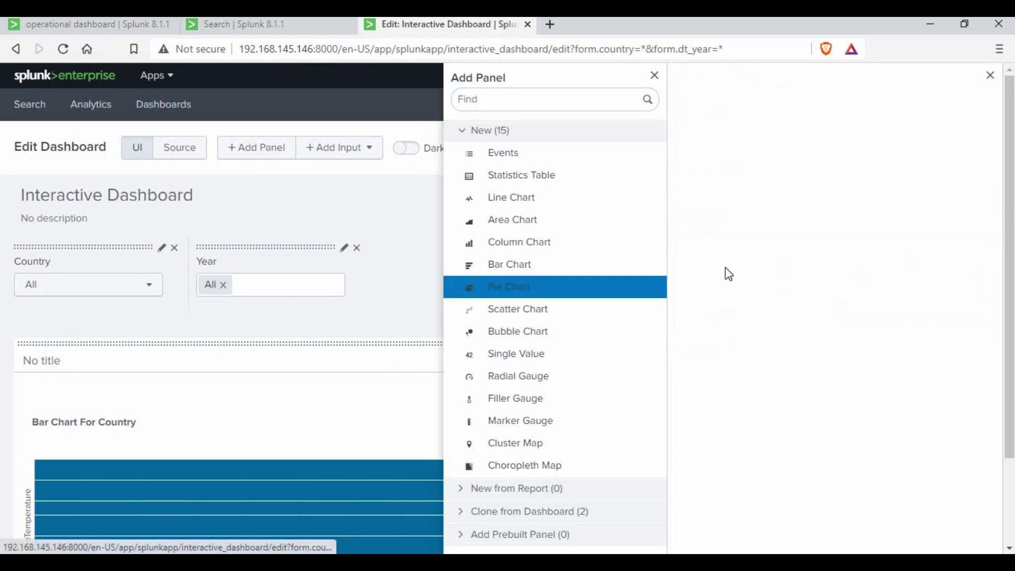
left_click(992, 79)
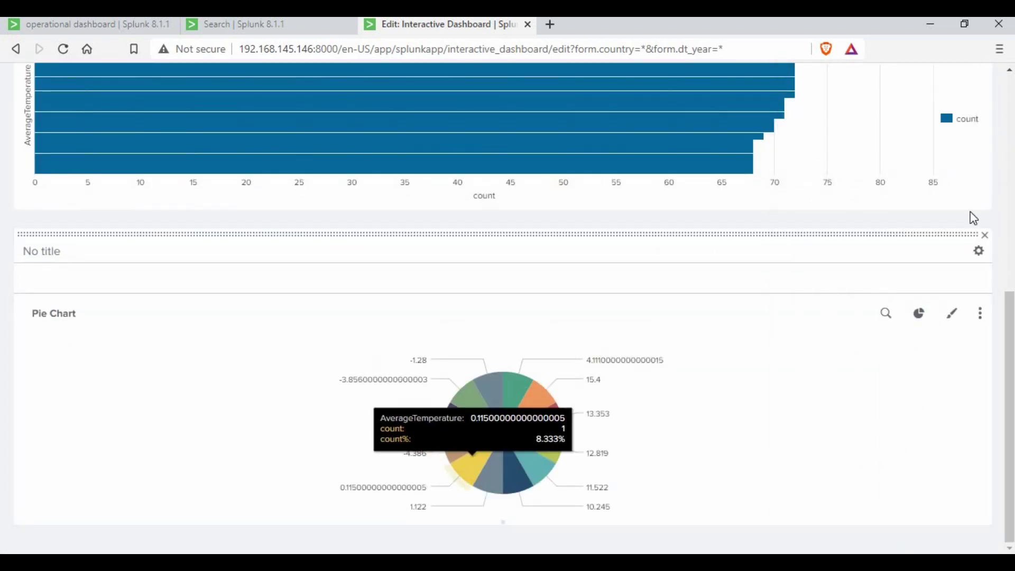
scroll(965, 118, "up", 8)
scroll(966, 159, "up", 2)
left_click(966, 145)
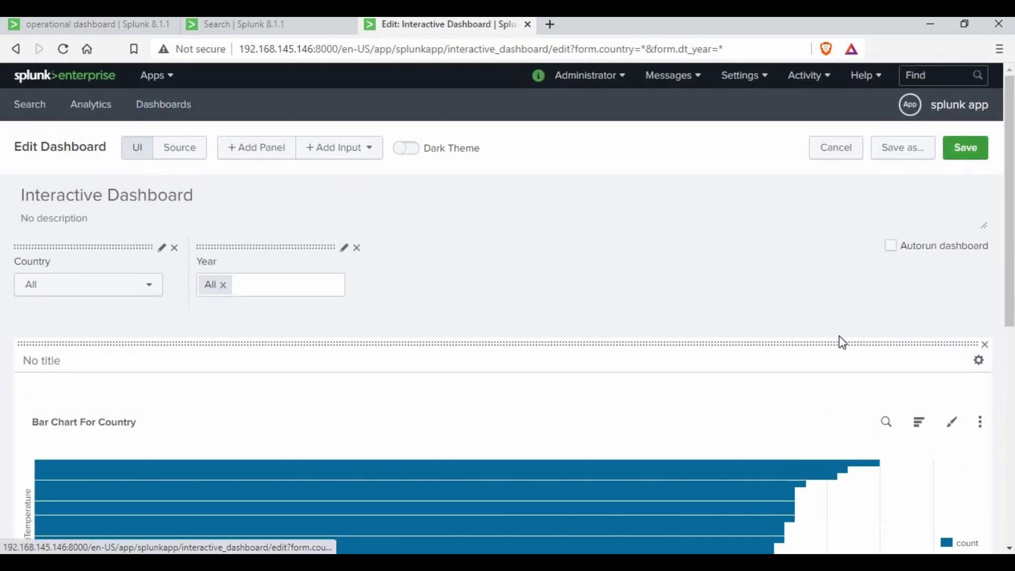
scroll(523, 483, "down", 3)
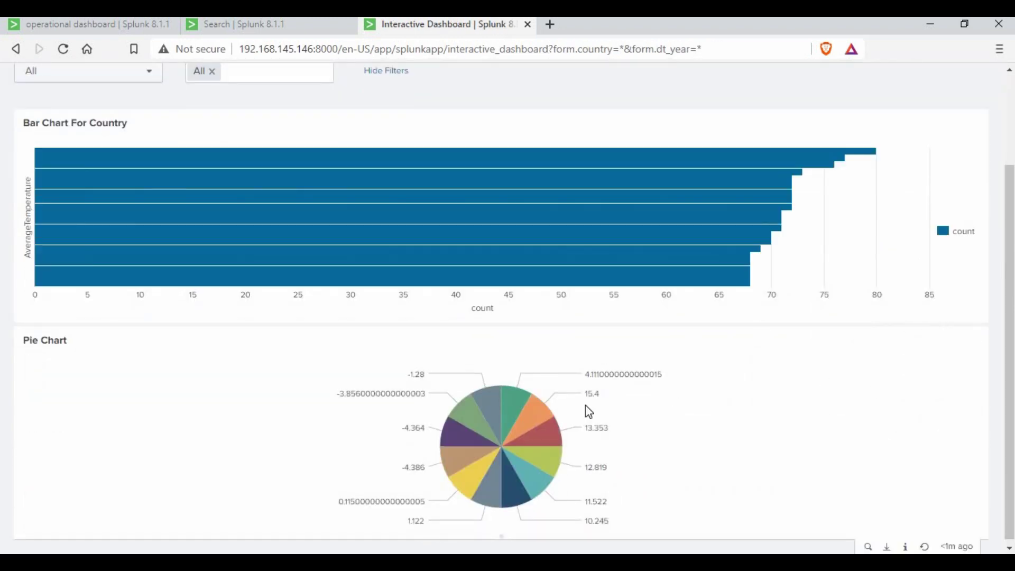
scroll(949, 185, "up", 3)
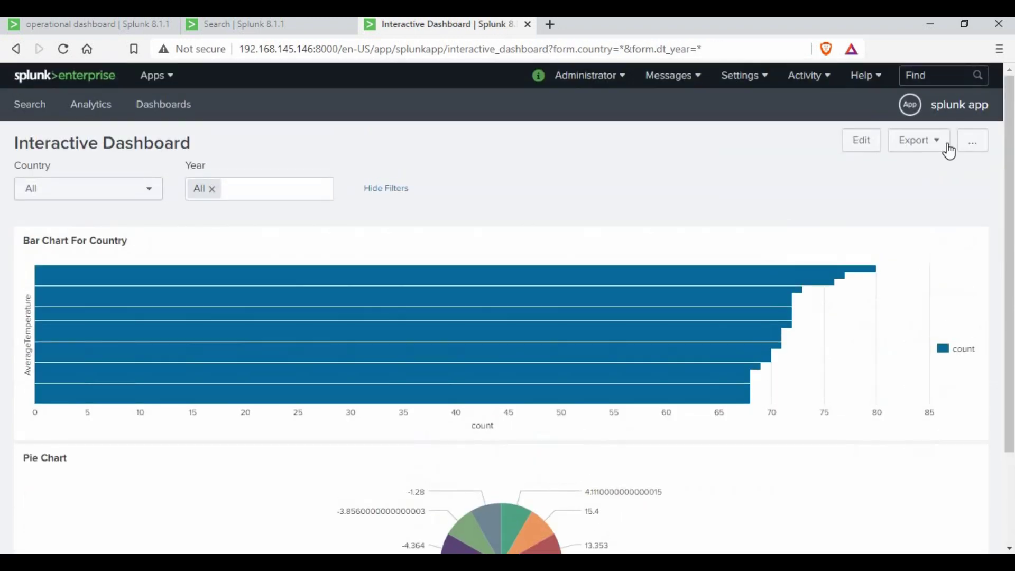
Edit the dashboard to place the pie chart panel in the same row, to the right of the bar chart, and save
left_click(866, 148)
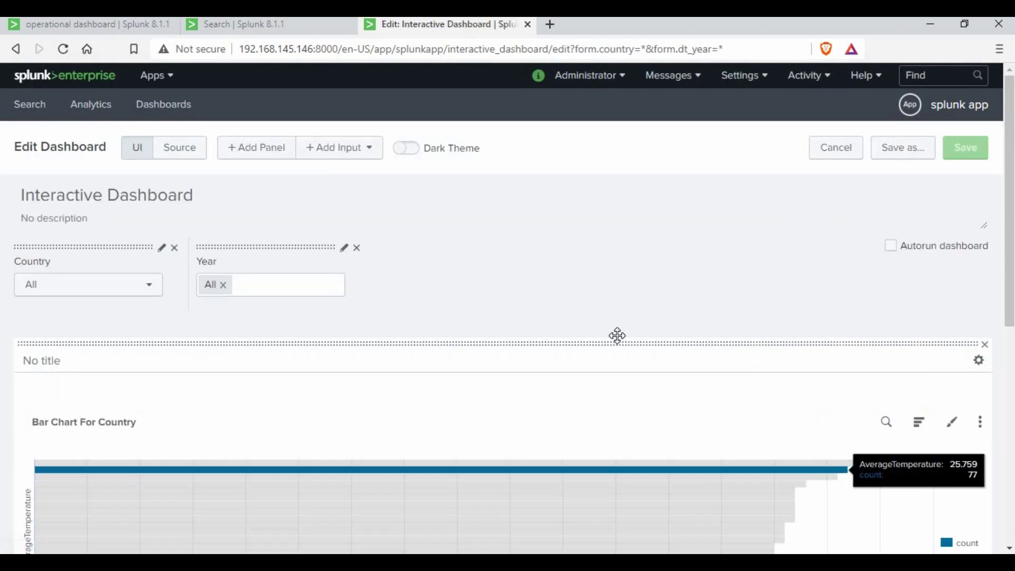
scroll(672, 419, "down", 6)
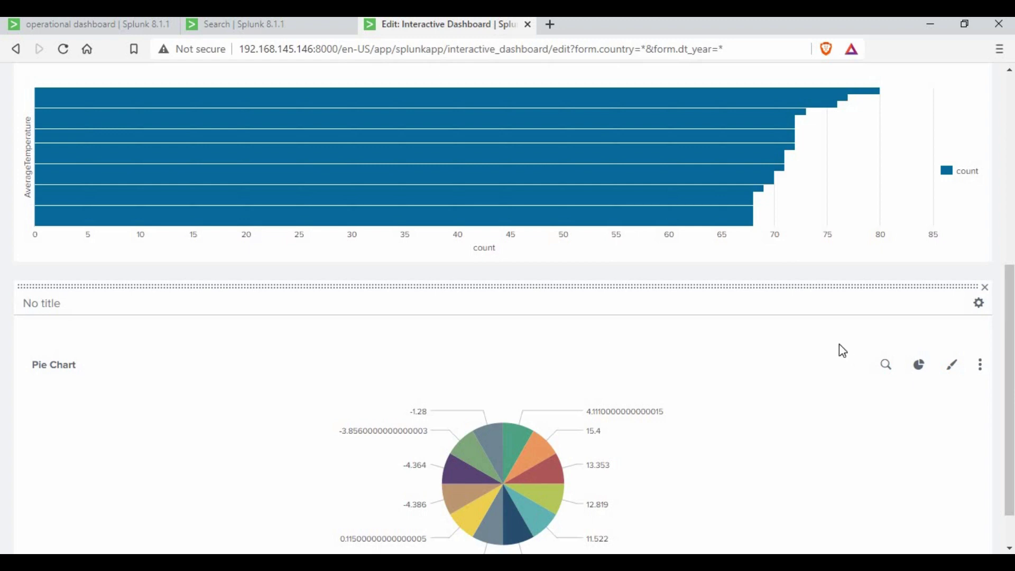
left_click_drag(903, 214, 958, 154)
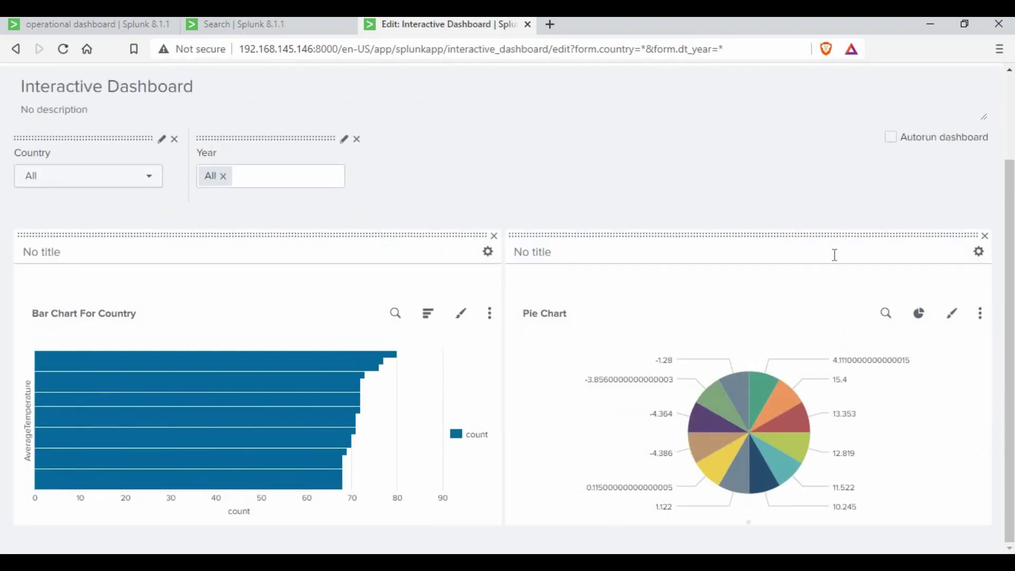
scroll(970, 156, "up", 3)
left_click(970, 157)
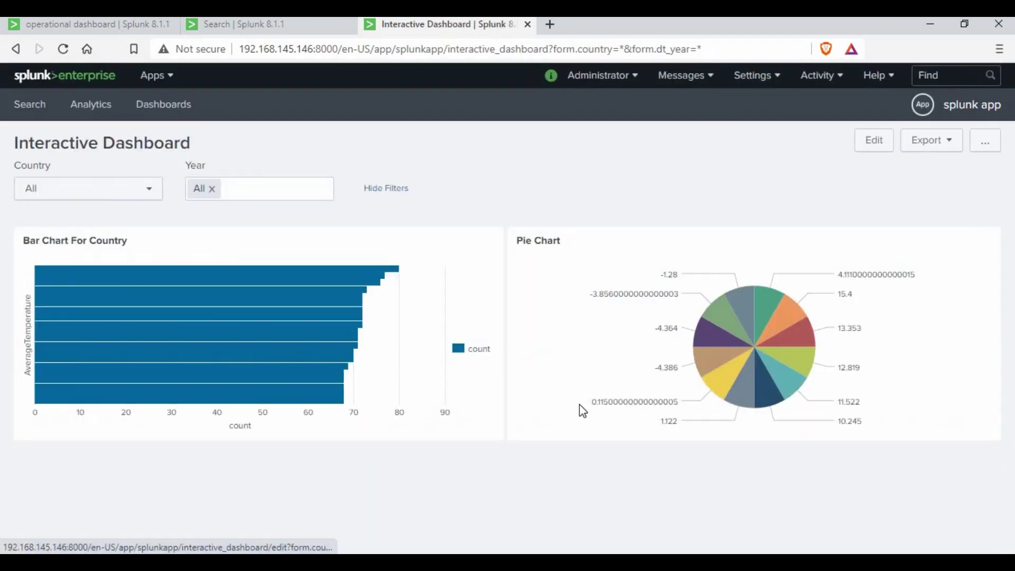
Set the dashboard's Country filter to Albania to test how both charts respond
mouse_move(758, 336)
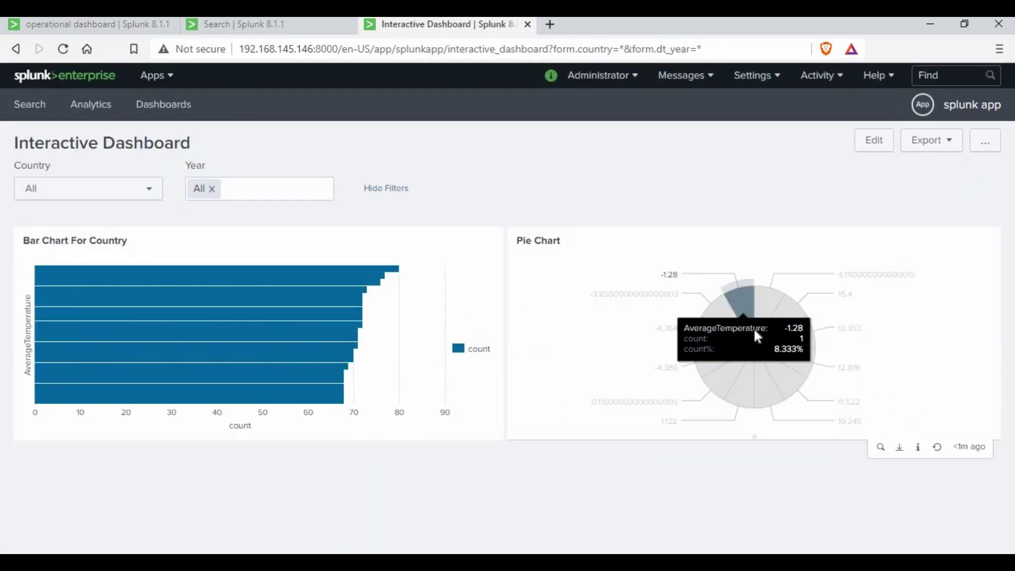
key("ctrl+plus")
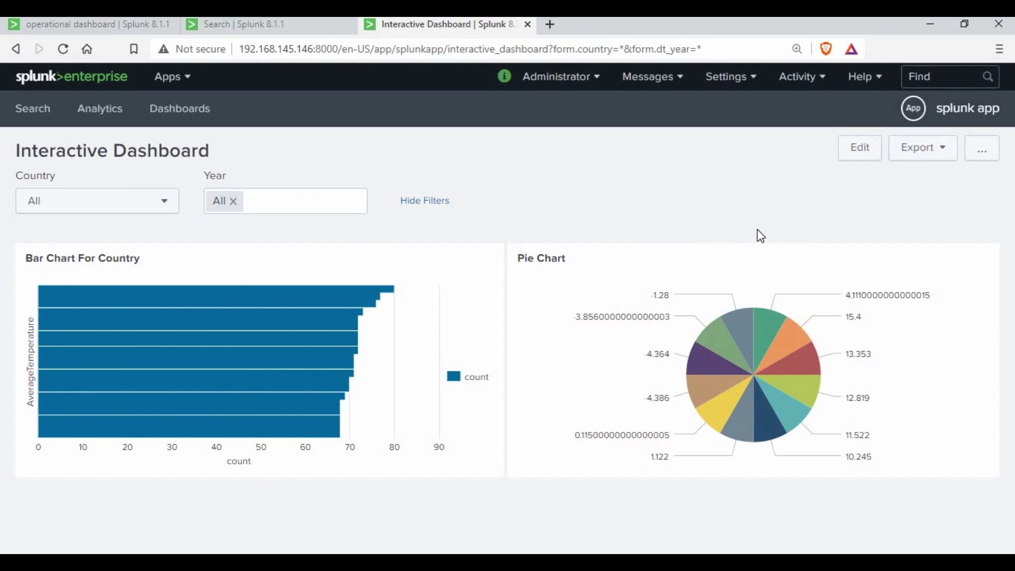
left_click(154, 205)
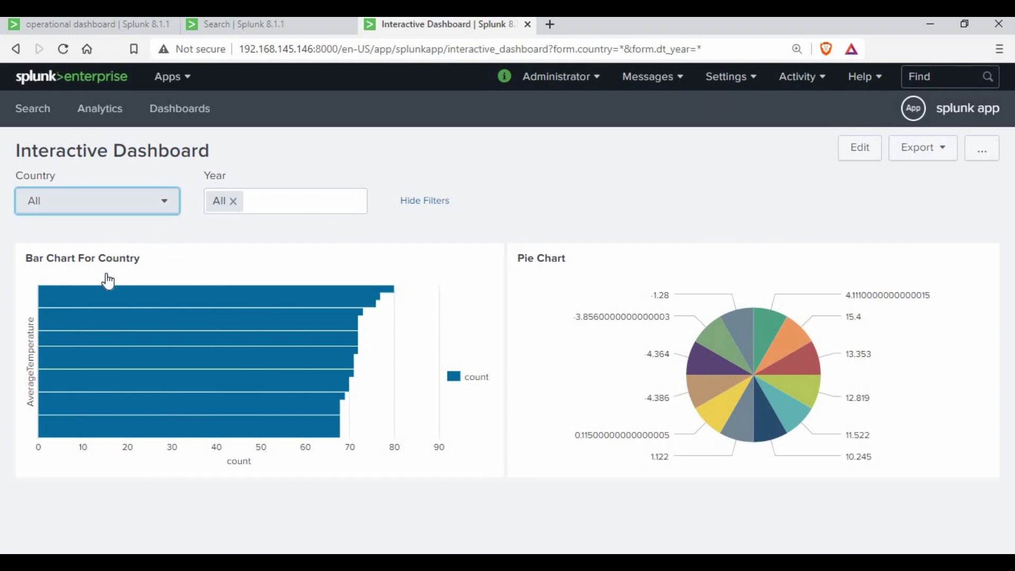
left_click(74, 355)
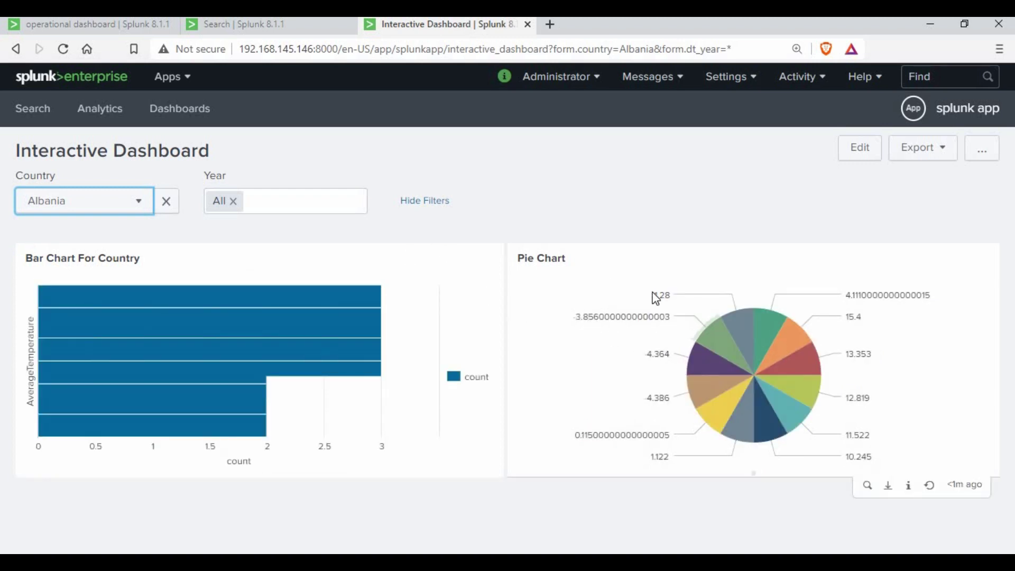
Open the pie chart's search, check its Country and dt_year filter values, and close the search
left_click(868, 486)
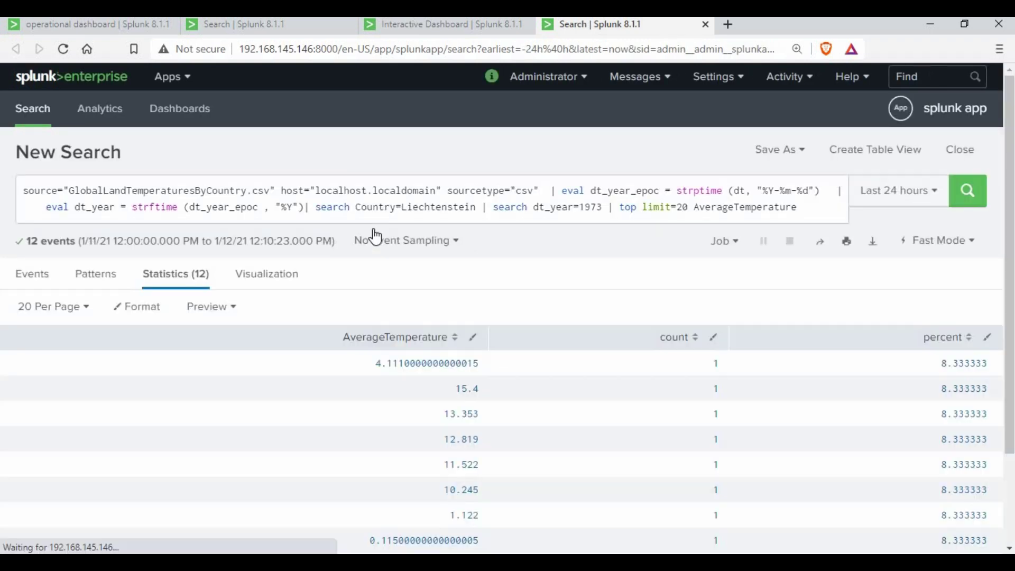
left_click_drag(396, 207, 481, 207)
double_click(592, 207)
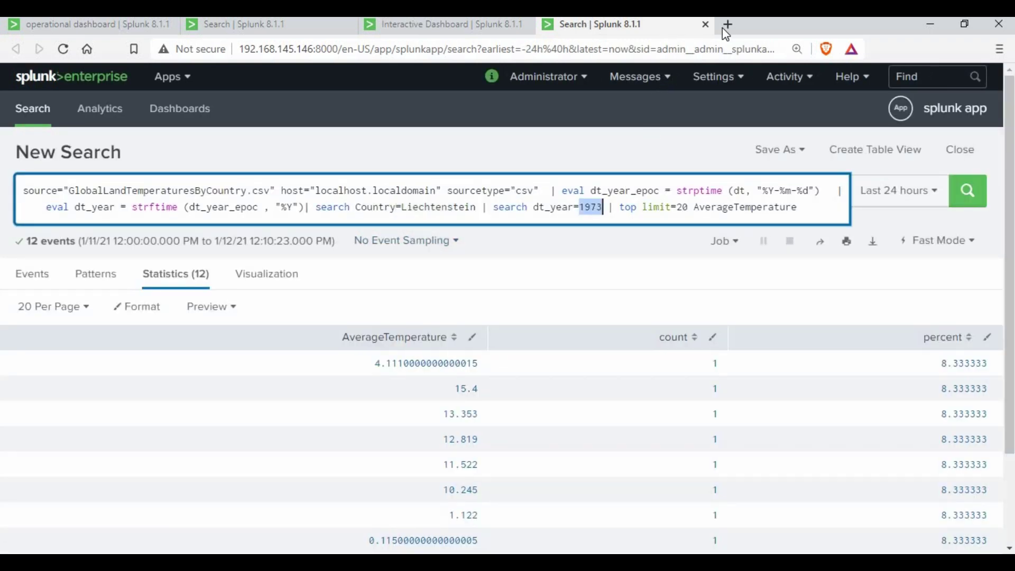
left_click(705, 24)
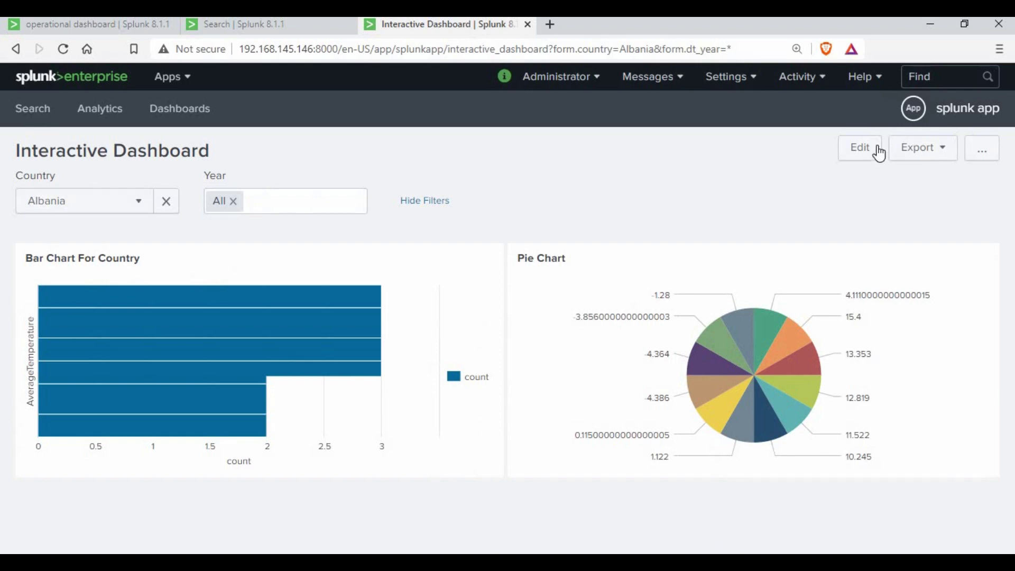
Open the dashboard's XML source and locate the fixed Country and dt_year values in the pie chart query
left_click(863, 150)
left_click(205, 168)
scroll(497, 322, "down", 10)
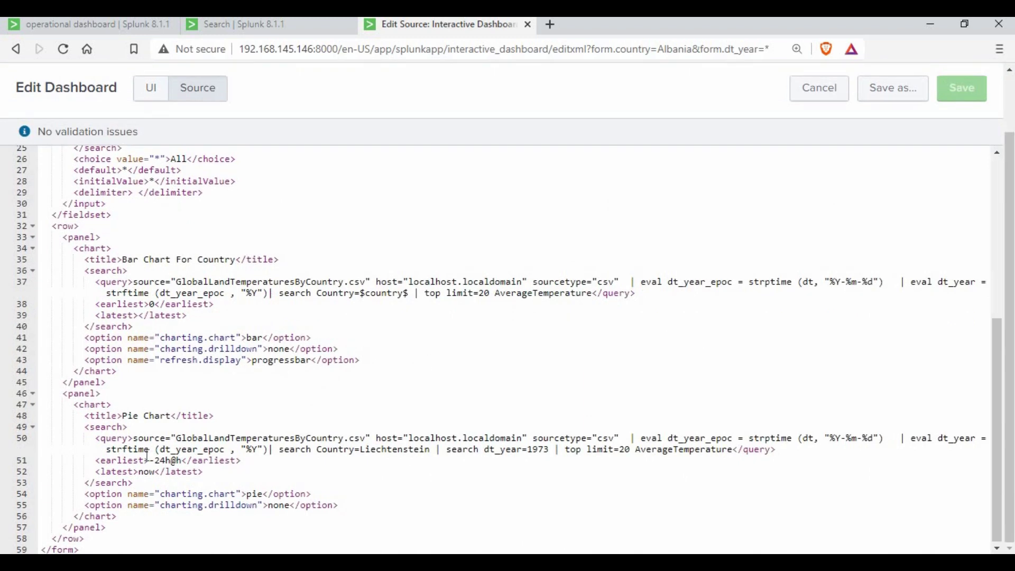
left_click(205, 431)
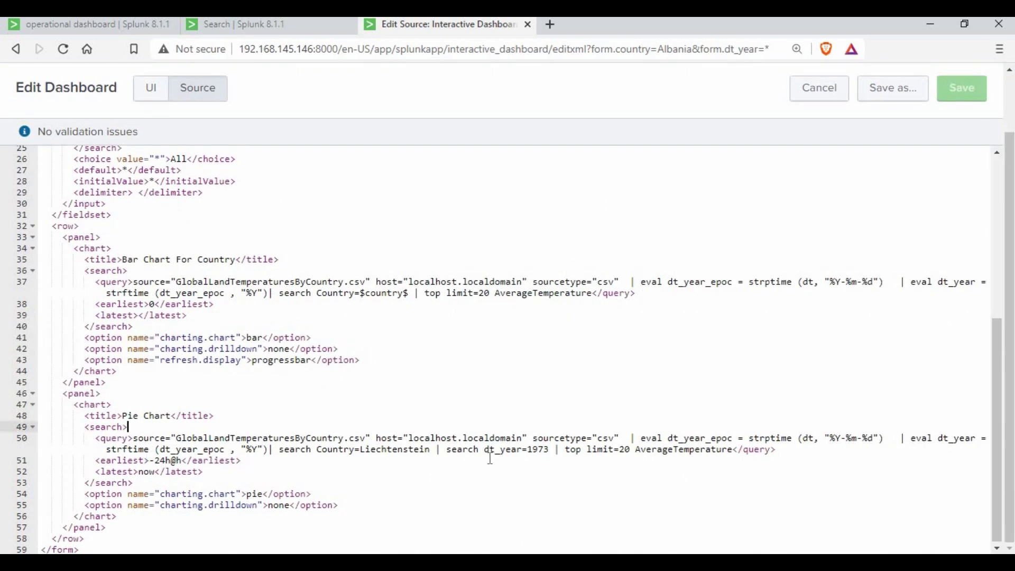
double_click(390, 450)
double_click(538, 450)
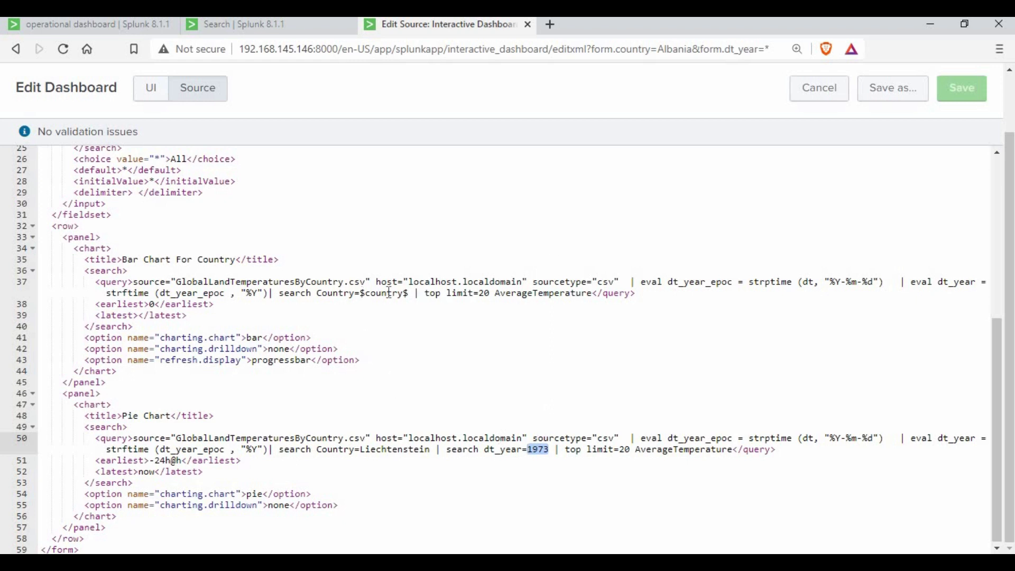
left_click_drag(360, 294, 410, 295)
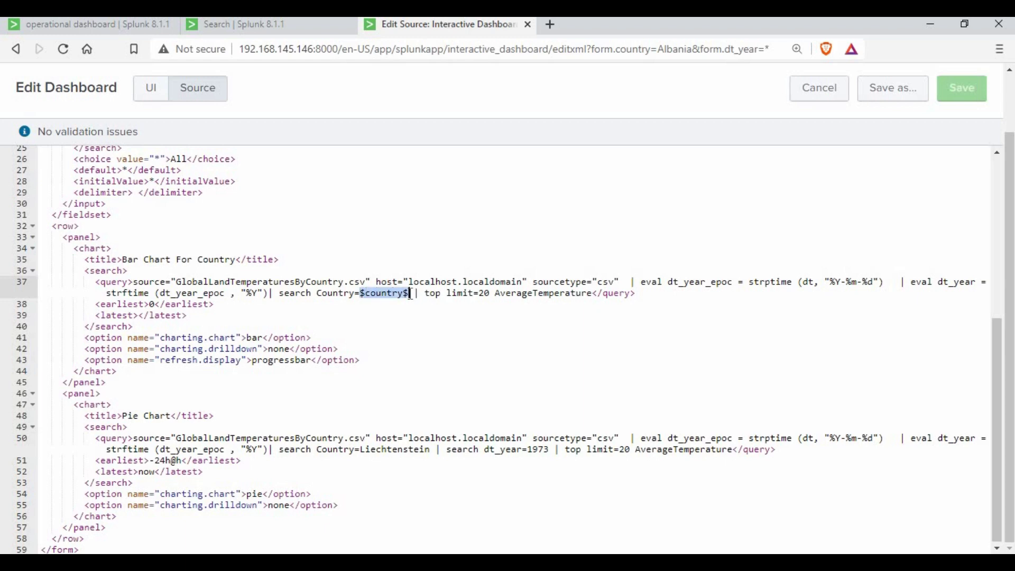
left_click(411, 294)
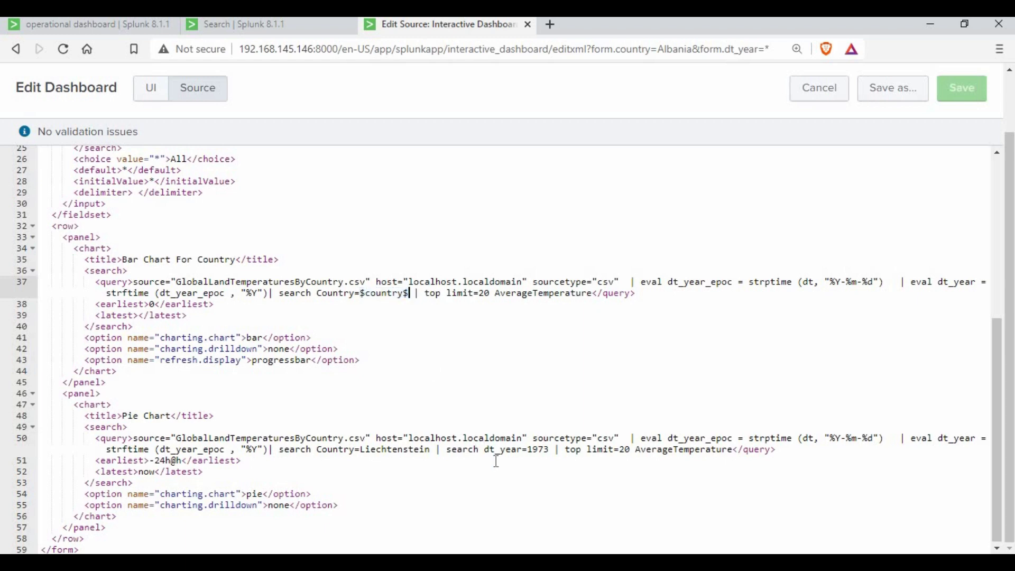
double_click(402, 455)
type("source=\"GlobalLandTemperaturesByCountry.csv\" host=\"localhost.localdomain\" sourcetype=\"csv\"  | eval dt_year_epoc = strptime (dt, \"%Y-%m-%d\")  | eval dt_year = strftime (dt_year_epoc , \"%Y\")| search Country=Liechtenstein | search dt_year=1973 | top limit=20 AverageTemperature")
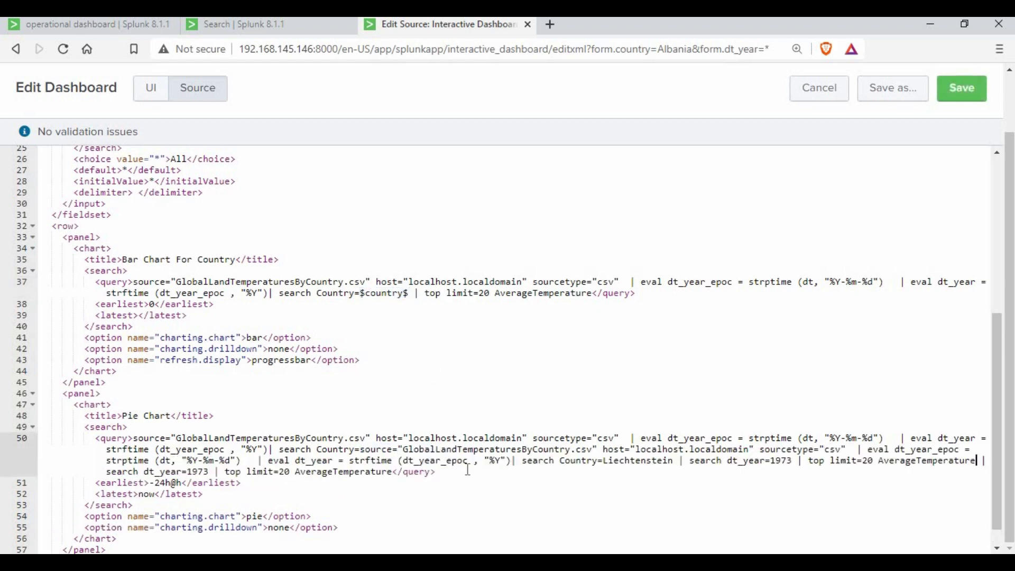
key("ctrl+z")
Replace Liechtenstein in the pie chart query with the $country$ token copied from the bar chart query
left_click(411, 294)
left_click_drag(410, 294, 361, 294)
key("ctrl+c")
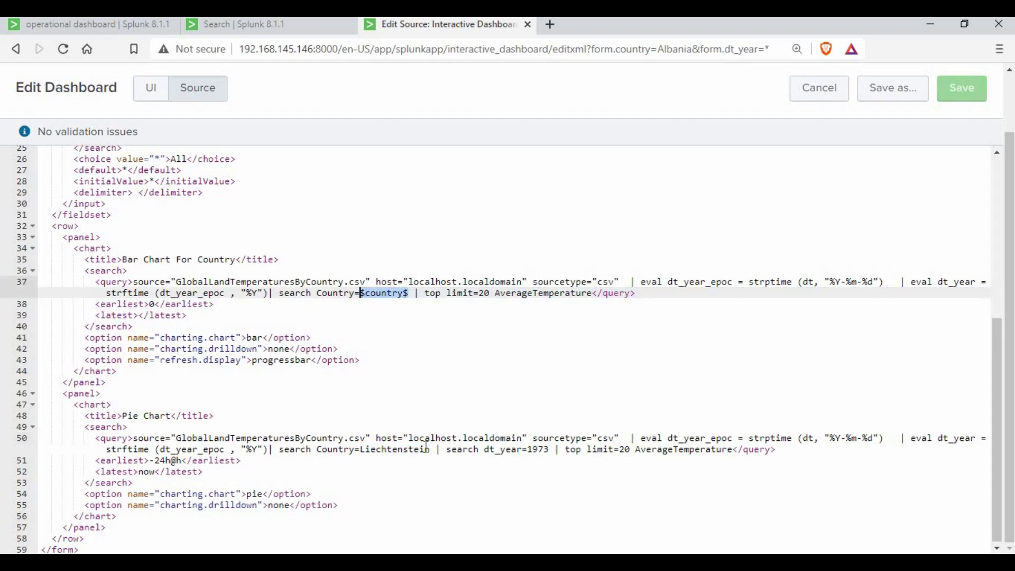
left_click_drag(431, 450, 367, 449)
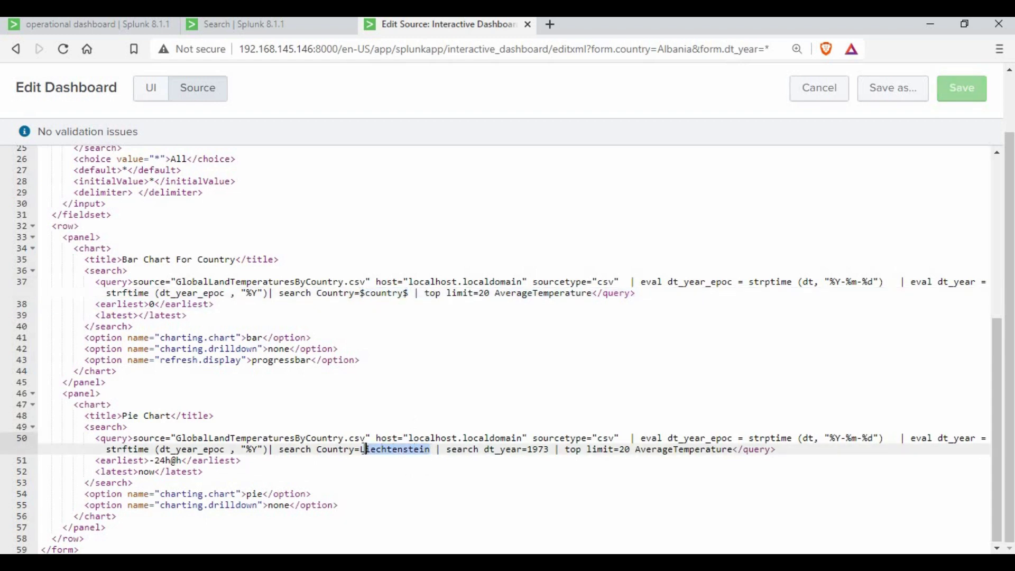
key("ctrl+v")
double_click(400, 453)
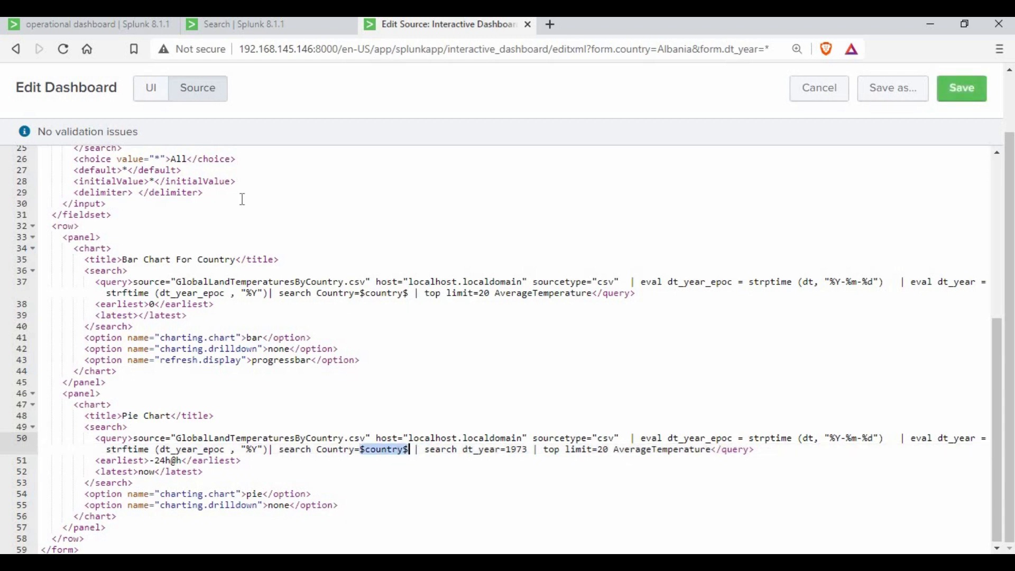
Copy the token name dt_year from the Year multiselect input in the dashboard source
scroll(243, 199, "up", 5)
key("ctrl+k")
left_click(363, 238)
scroll(150, 264, "down", 2)
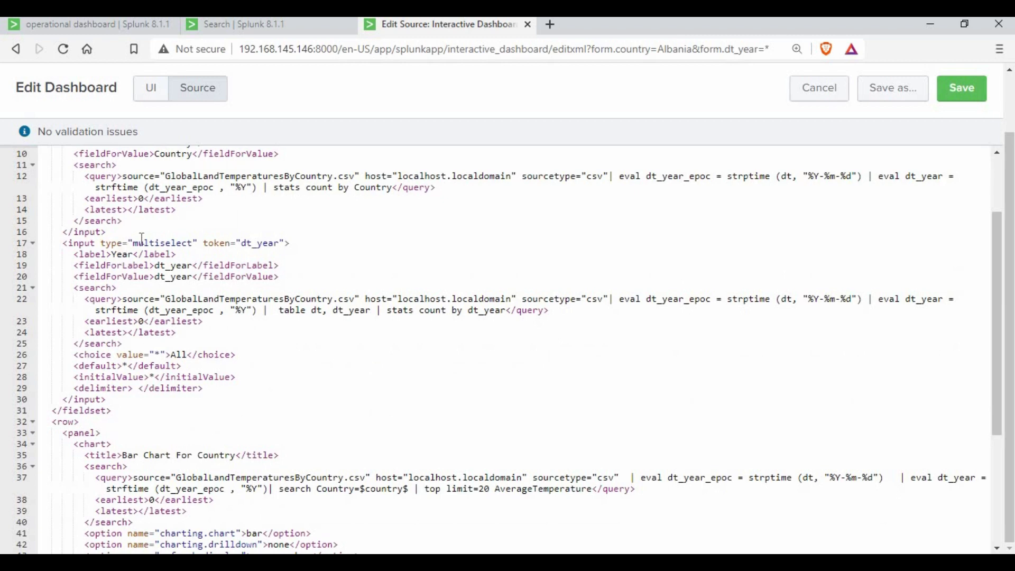
left_click(188, 246)
left_click(280, 277)
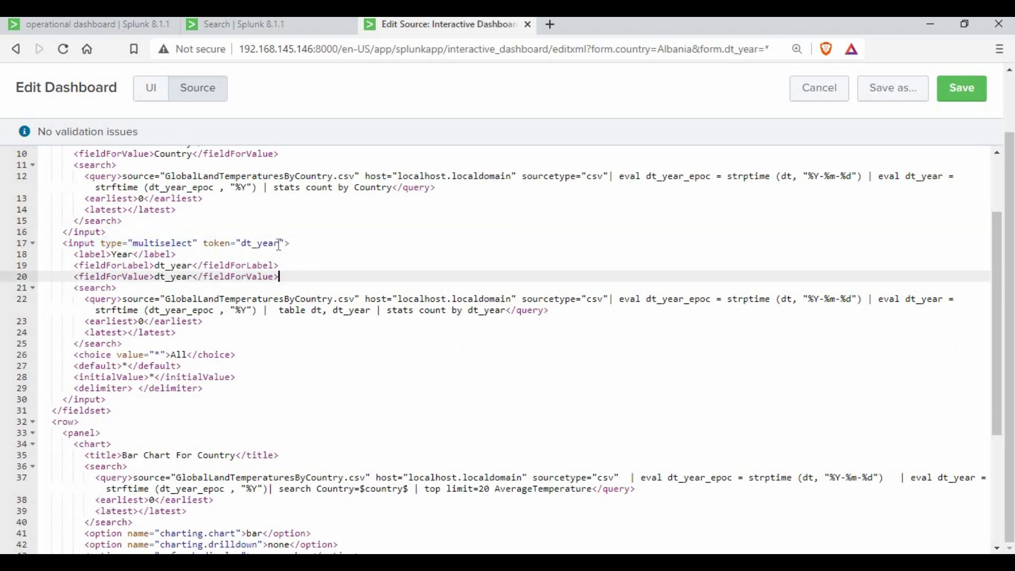
left_click_drag(278, 244, 243, 244)
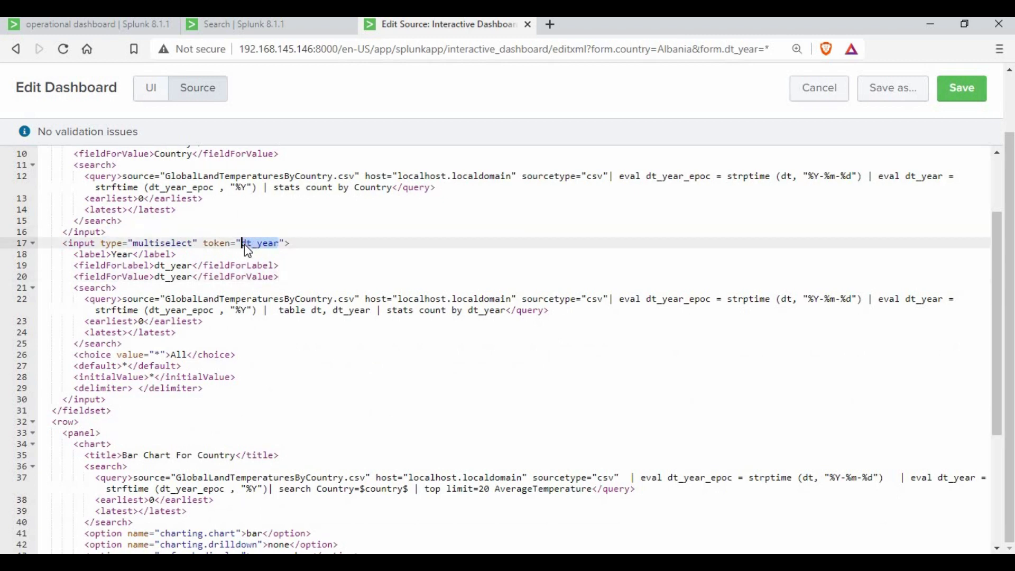
right_click(251, 246)
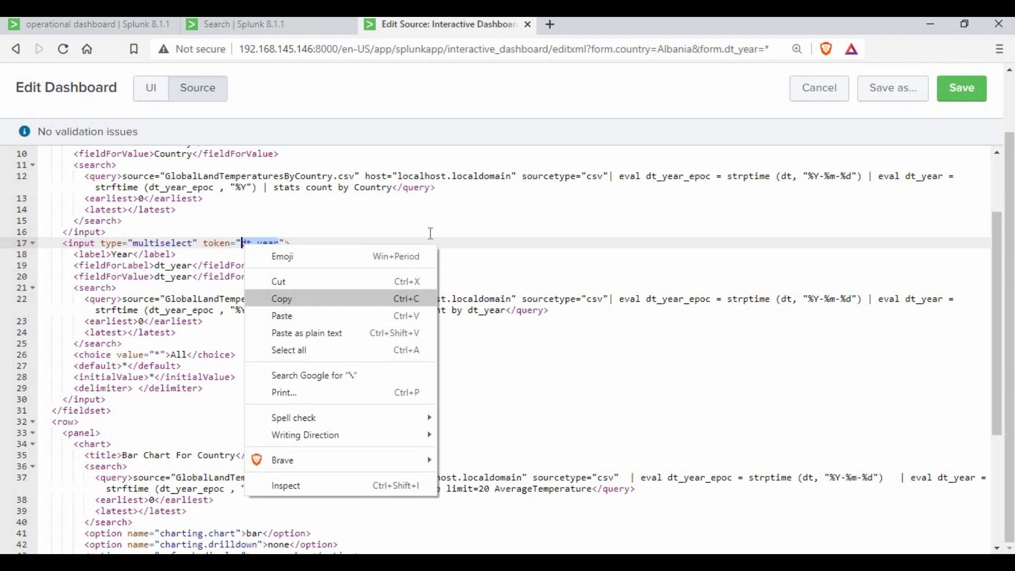
left_click(288, 297)
left_click(435, 221)
Replace 1973 in the pie chart query with the $dt_year$ token and save the dashboard
scroll(500, 370, "down", 3)
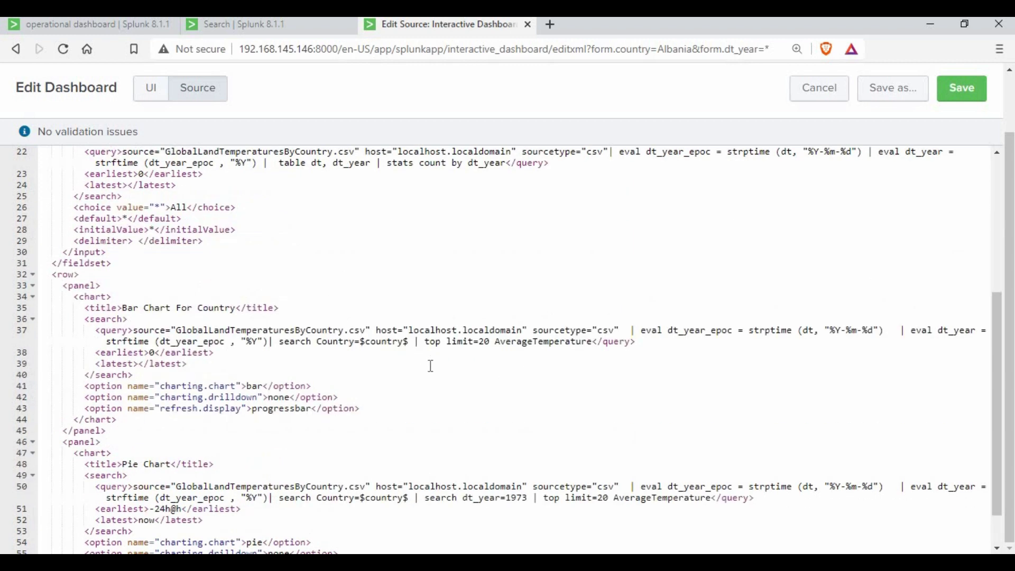
scroll(562, 467, "down", 1)
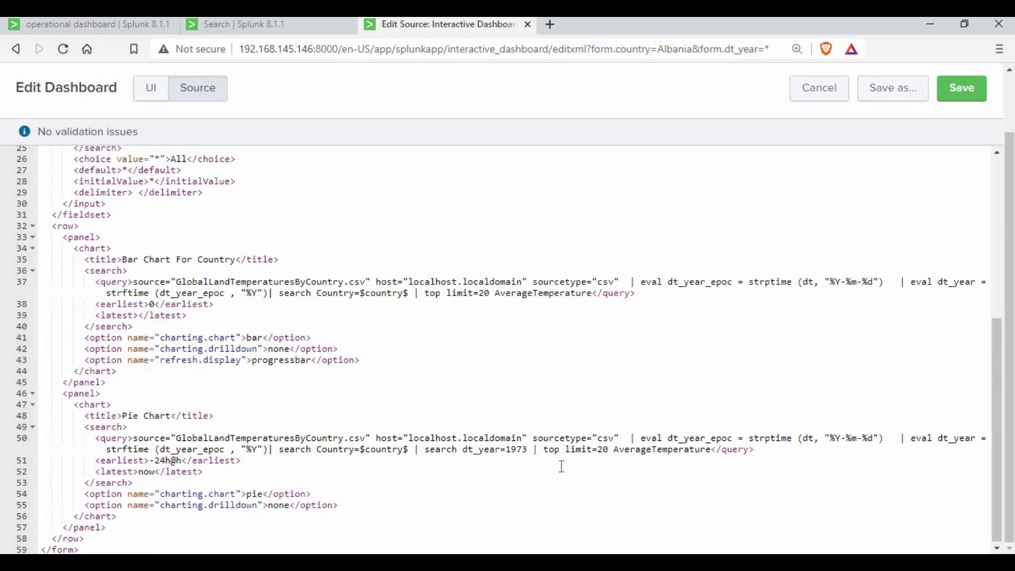
double_click(521, 450)
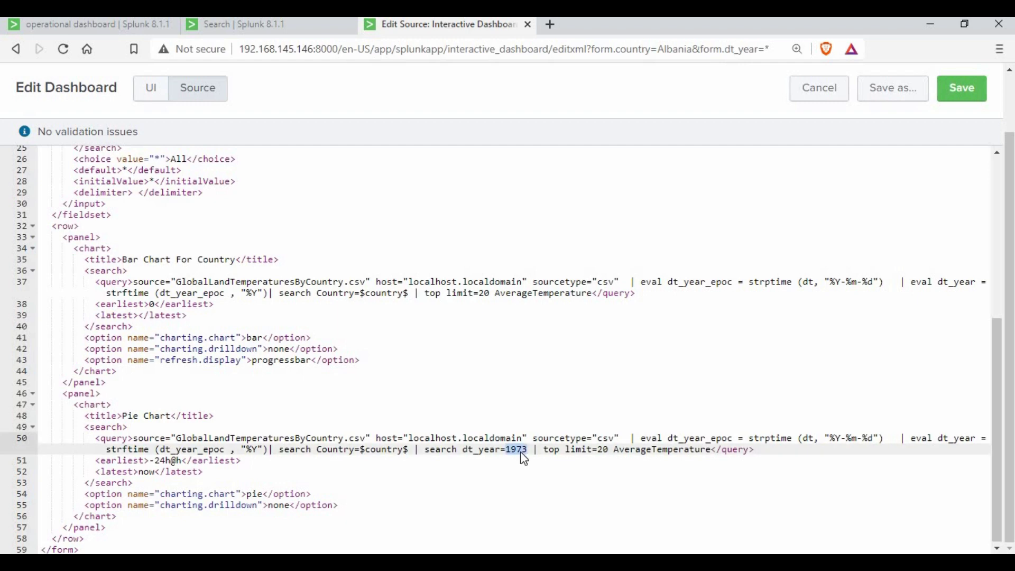
type("$dt_year")
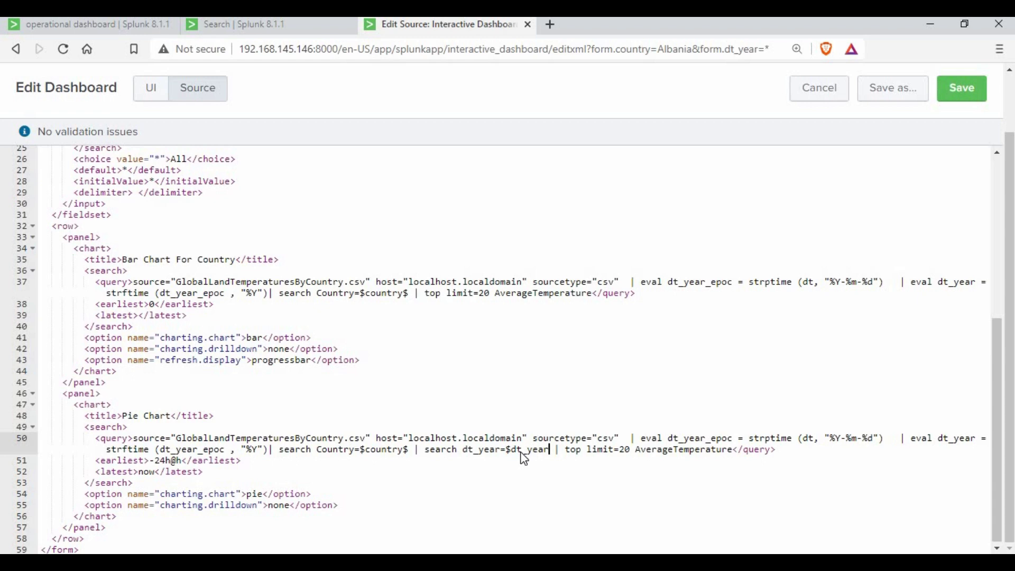
type("$")
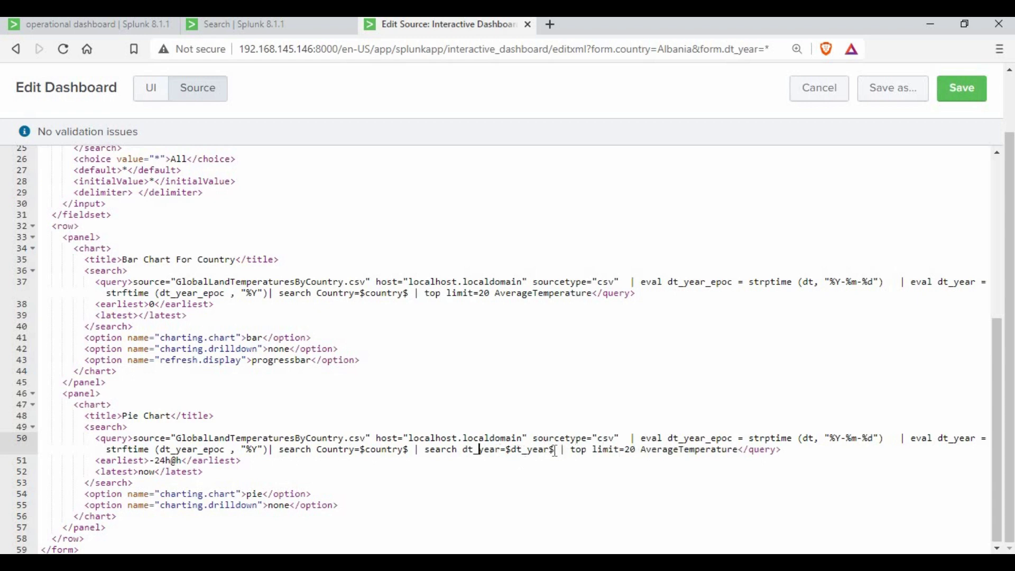
left_click_drag(551, 453, 523, 453)
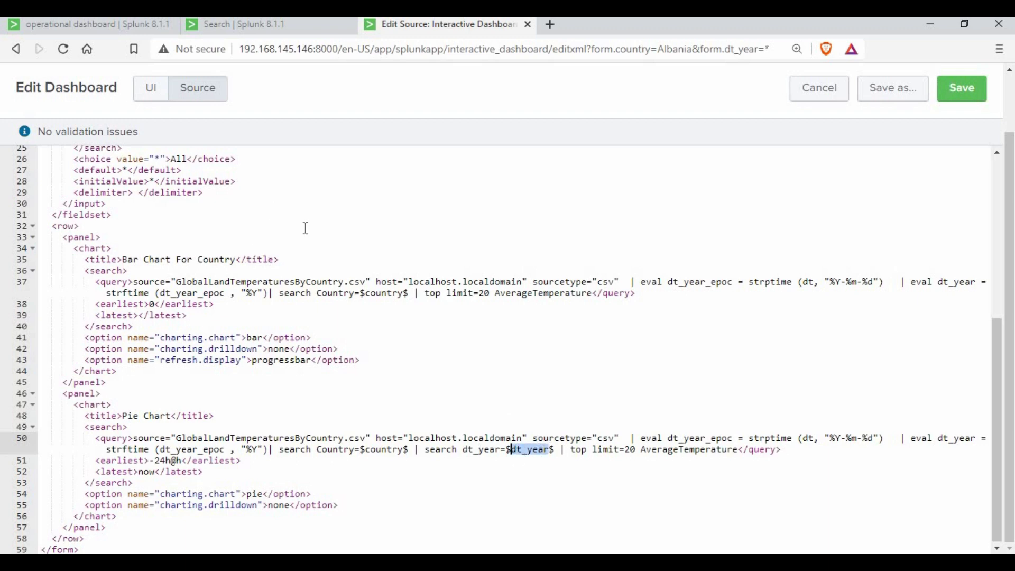
scroll(280, 253, "up", 1)
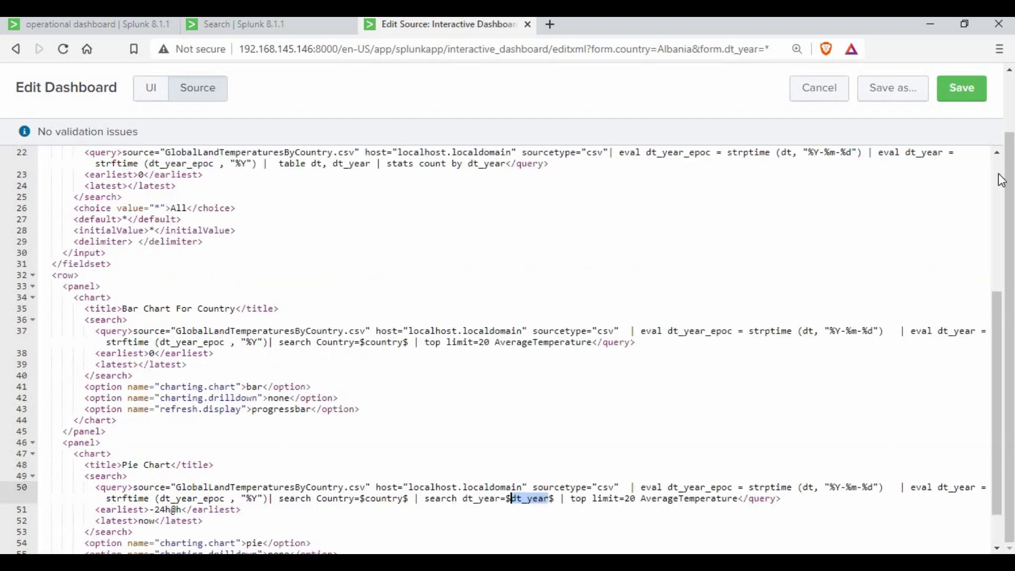
left_click(970, 89)
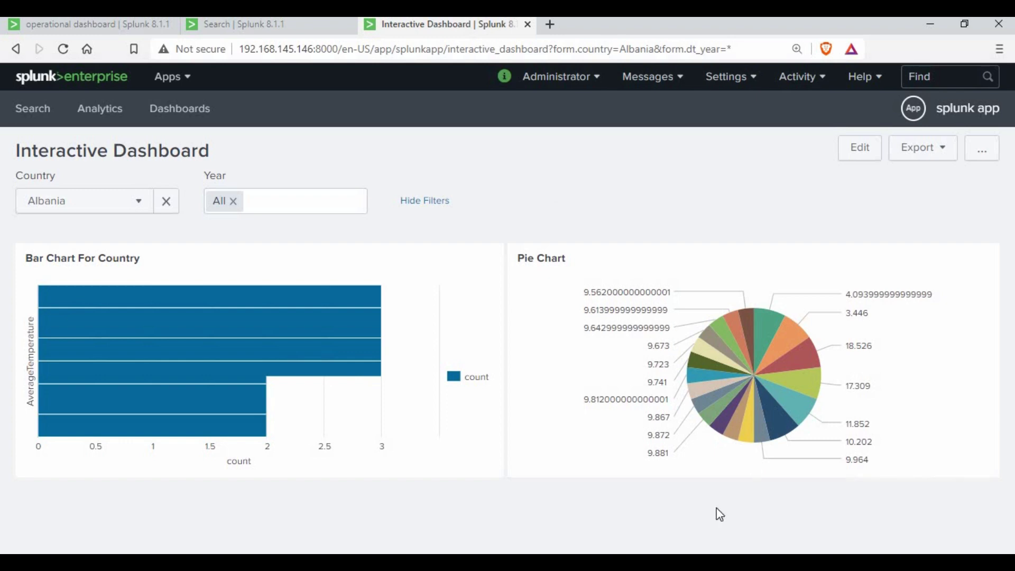
Open the pie chart's search again to check which Country and dt_year values the filters pass, and close it
left_click(867, 486)
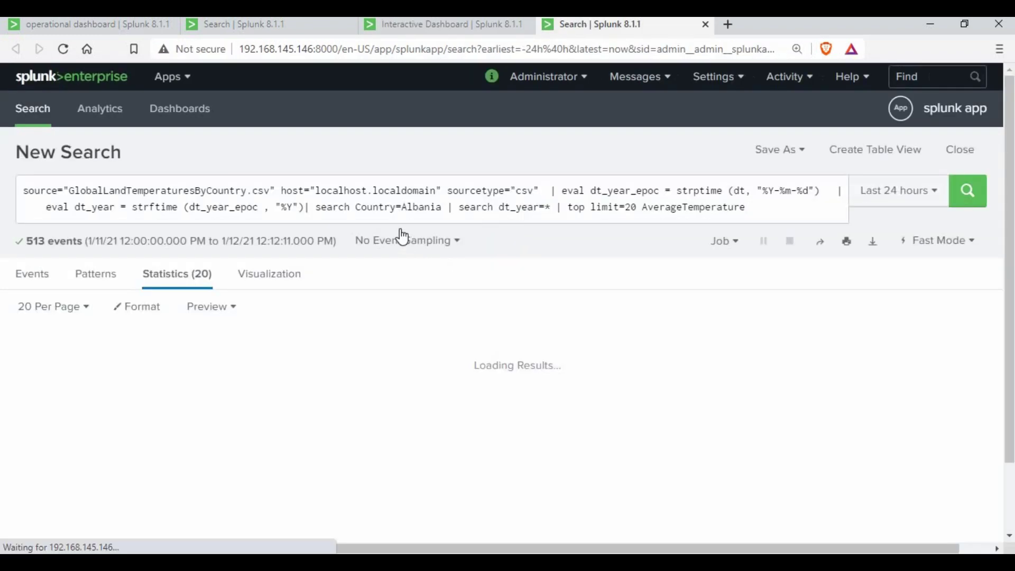
double_click(422, 207)
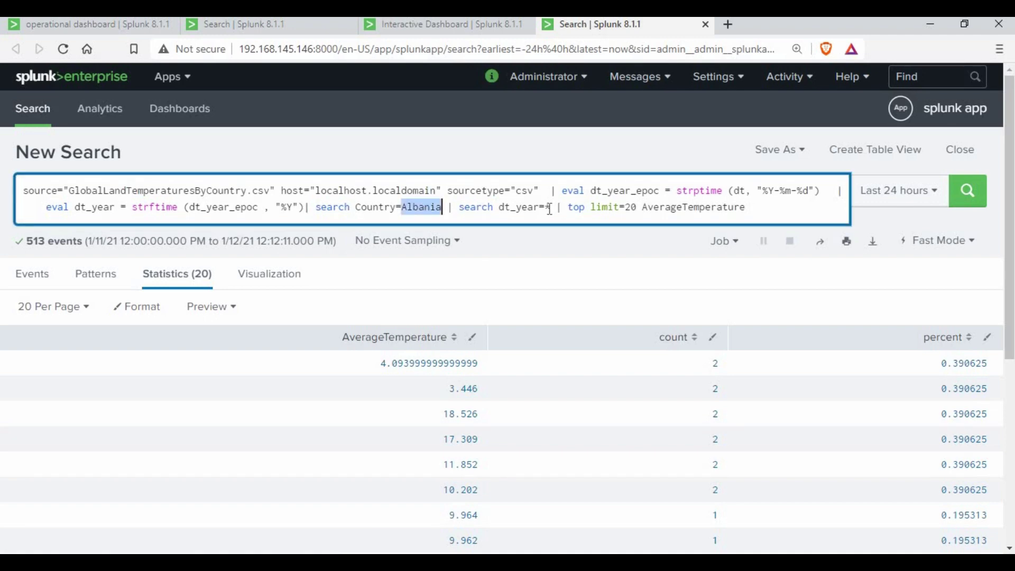
double_click(548, 207)
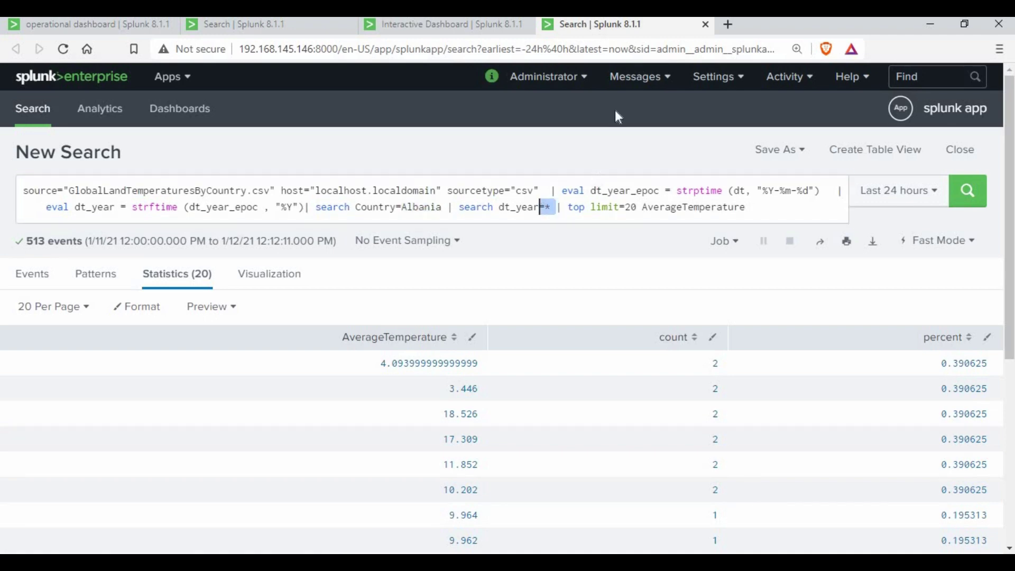
key("ctrl+w")
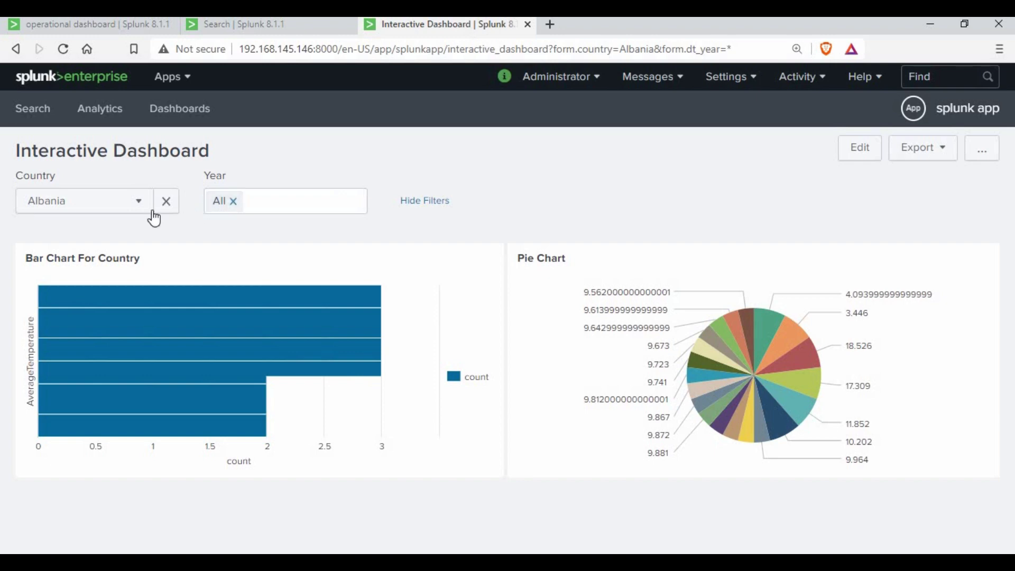
Set the dashboard's Country filter to Antarctica to test both charts
left_click(147, 205)
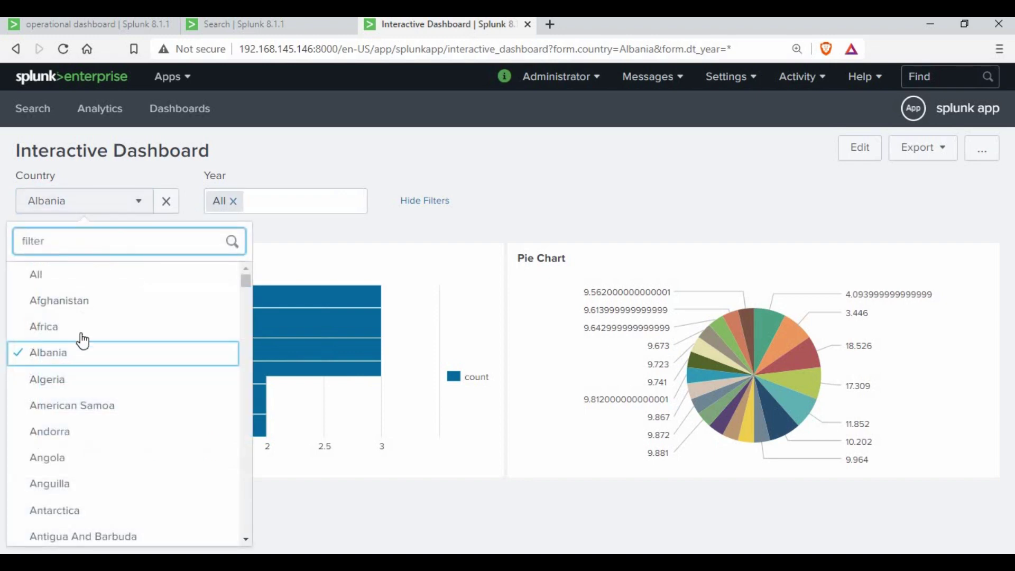
scroll(90, 380, "down", 2)
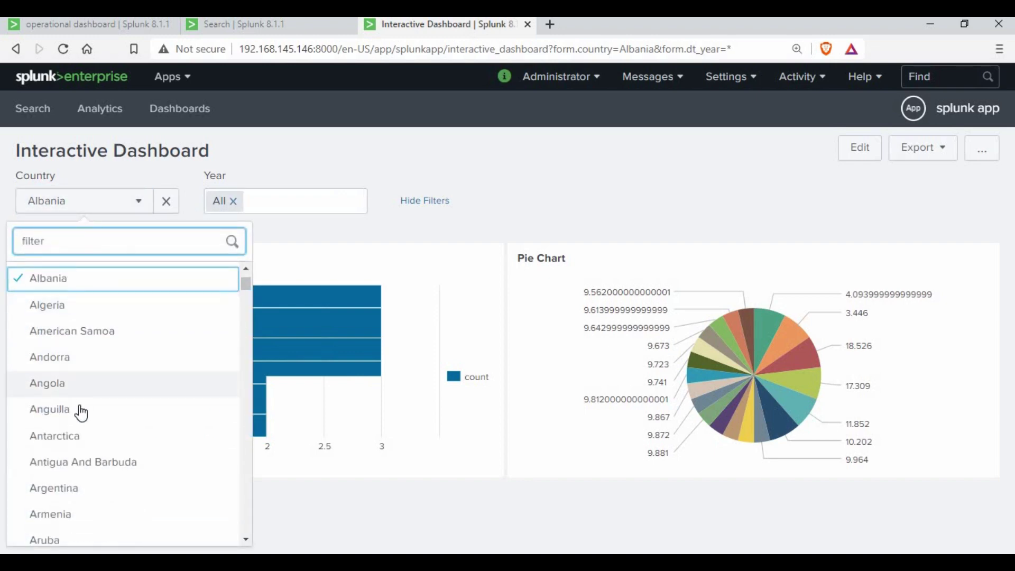
scroll(84, 408, "down", 3)
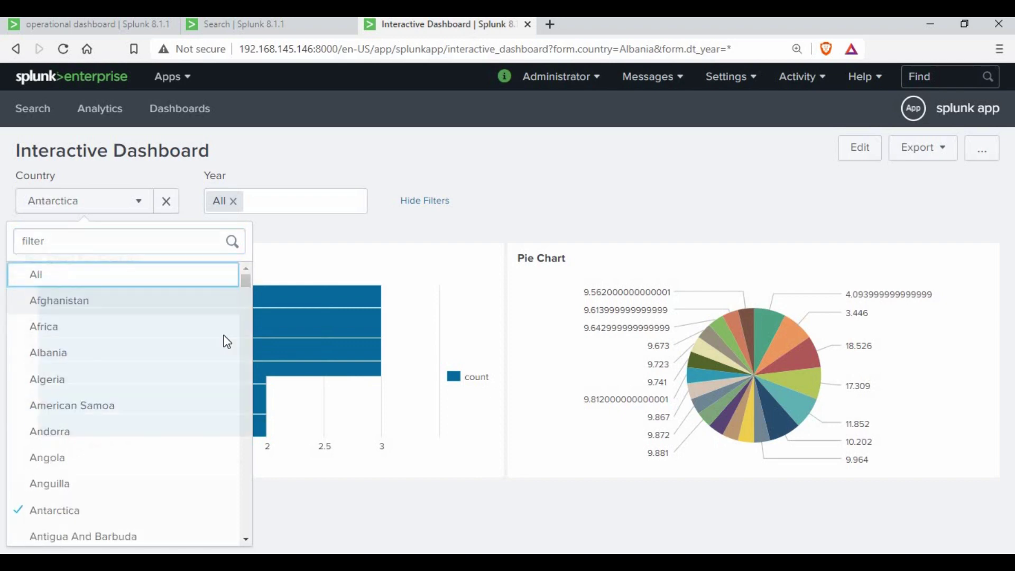
left_click(103, 301)
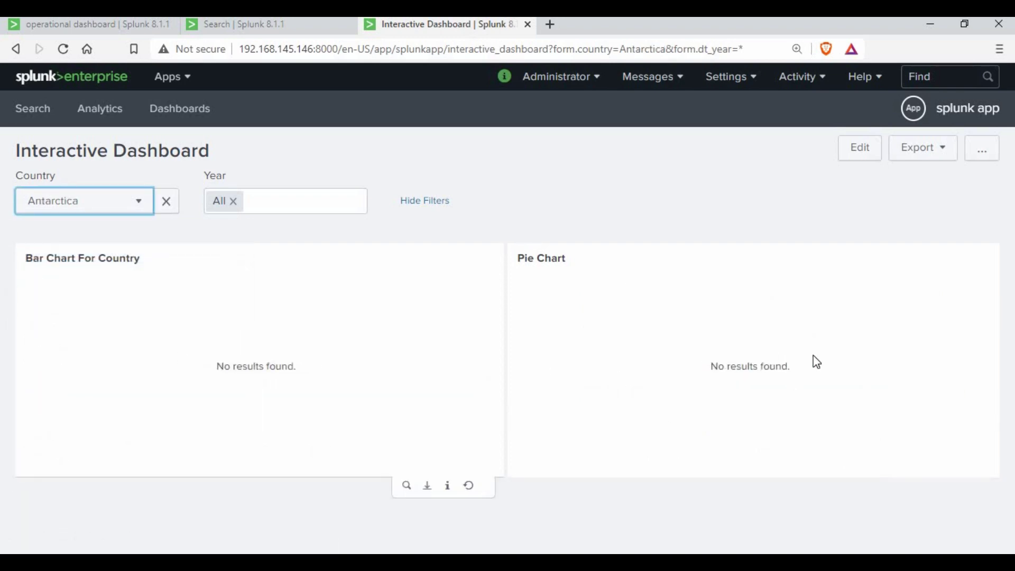
Set the dashboard's Country filter to Argentina and check how the bar chart and pie chart respond
left_click(113, 202)
scroll(91, 367, "down", 3)
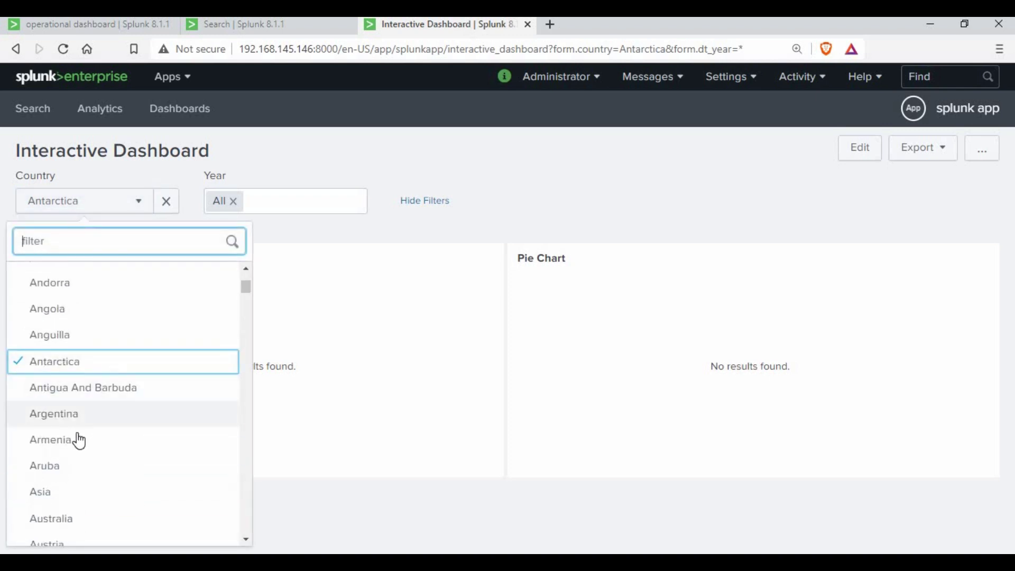
left_click(84, 418)
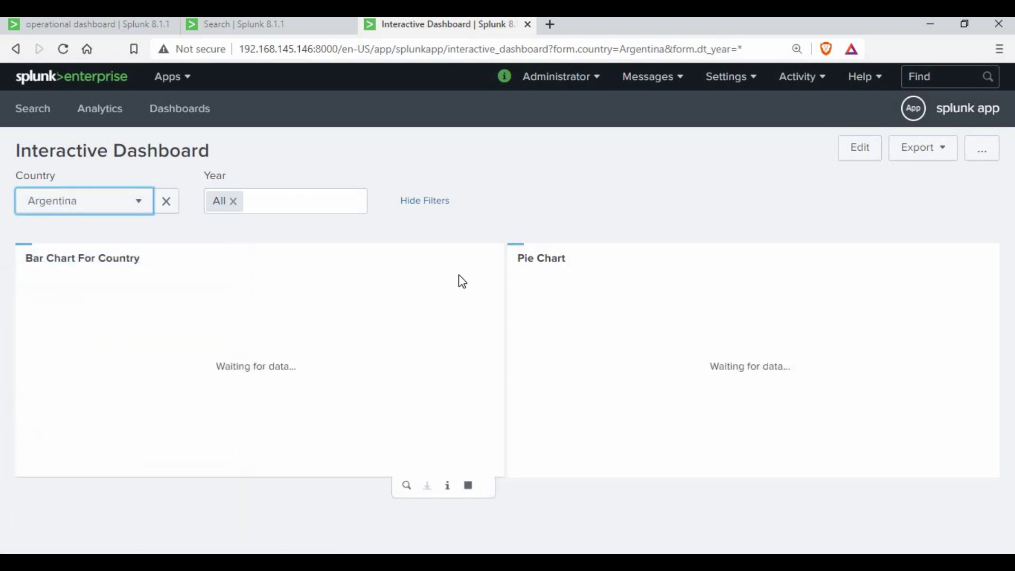
mouse_move(237, 301)
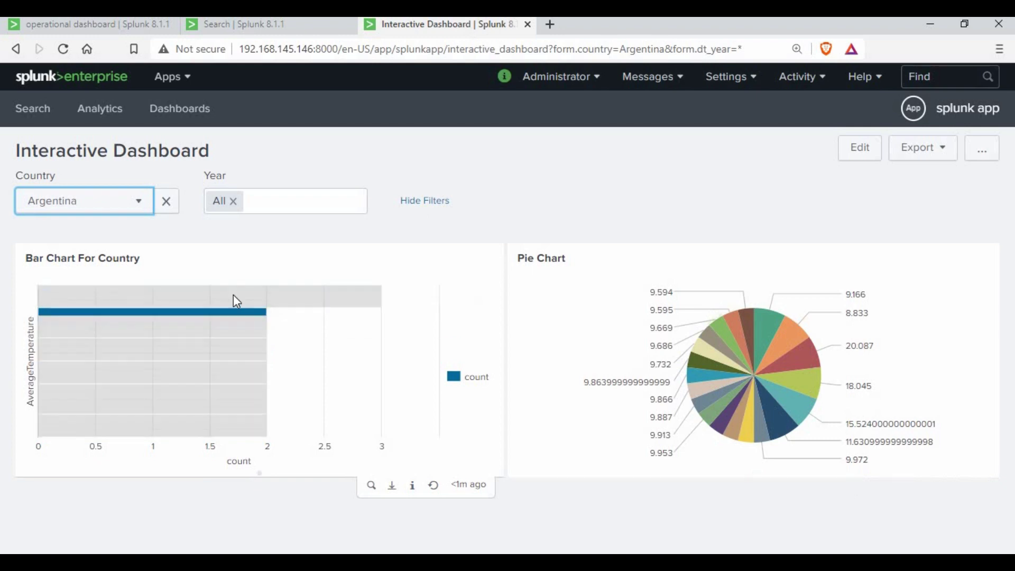
Add 1972 to the dashboard's Year filter alongside All to test how the charts respond for Argentina
mouse_move(774, 318)
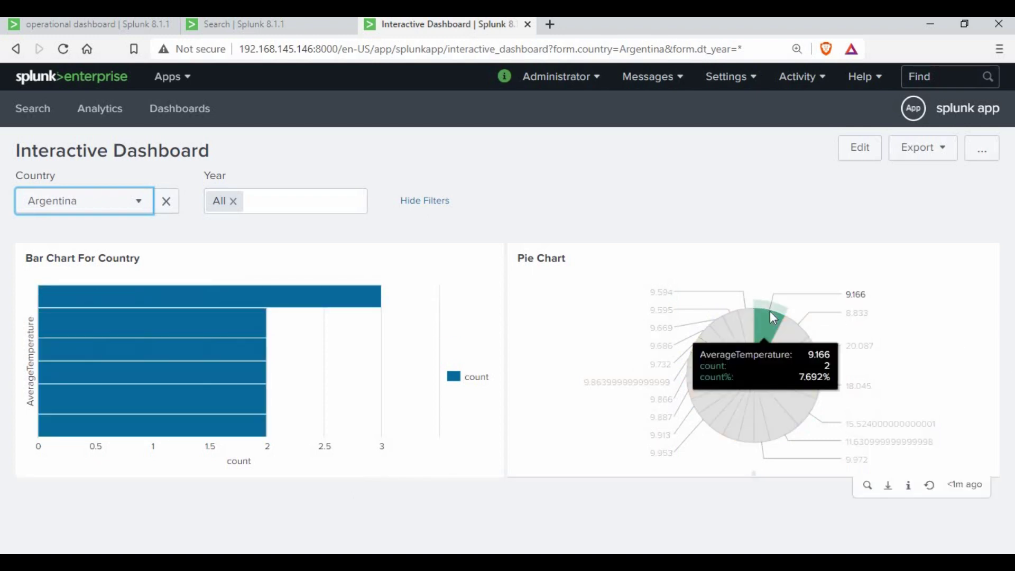
left_click(271, 205)
left_click(249, 265)
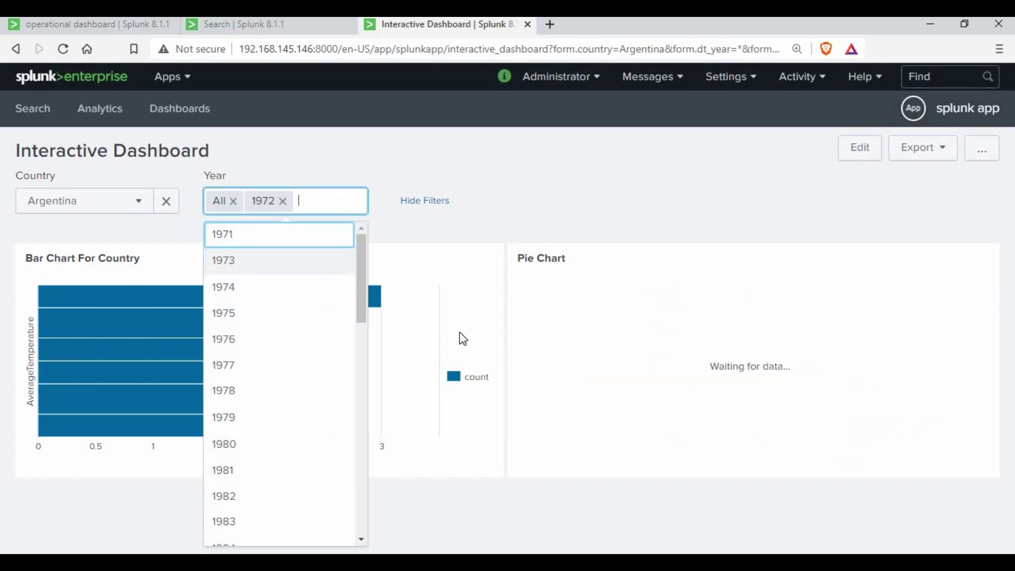
left_click(564, 188)
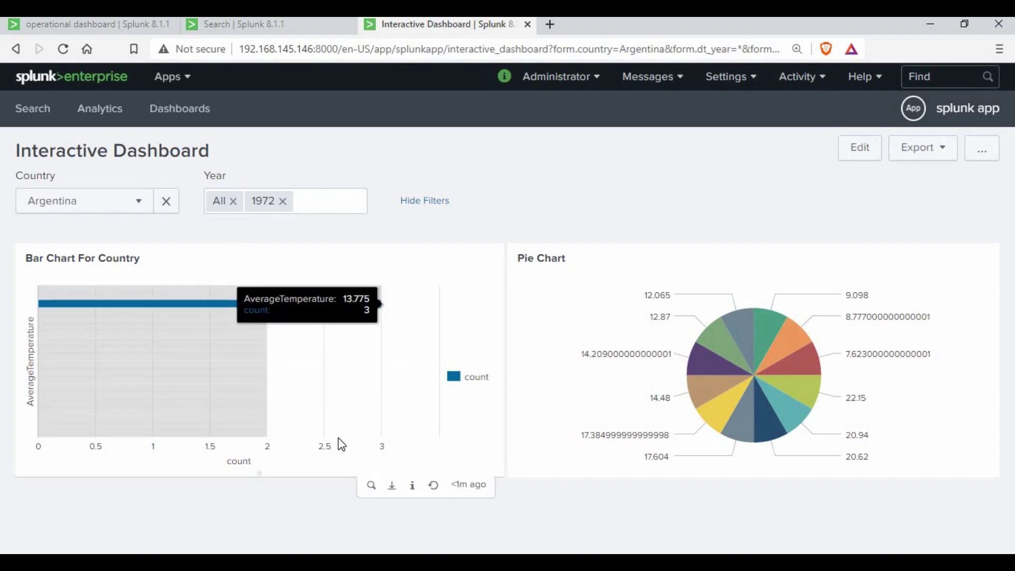
Open the pie chart's search to check which dt_year values the Year filter passes, and close it
left_click(869, 485)
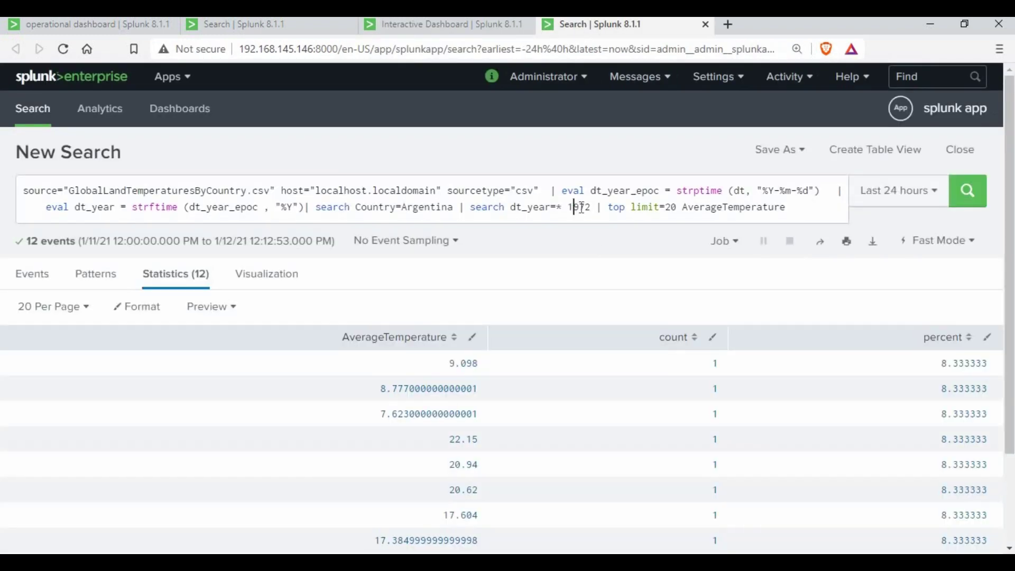
left_click_drag(587, 206, 586, 207)
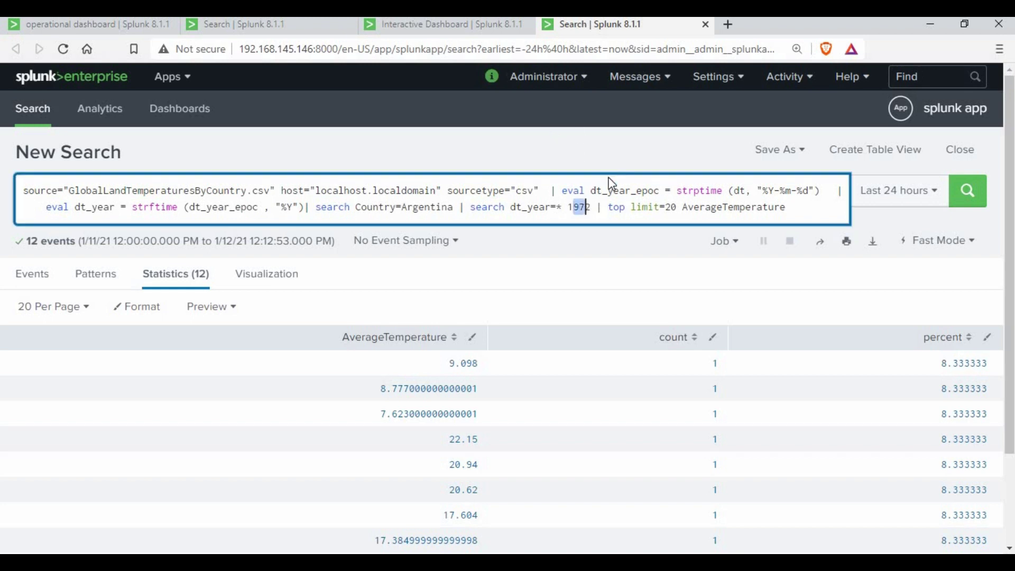
left_click(706, 24)
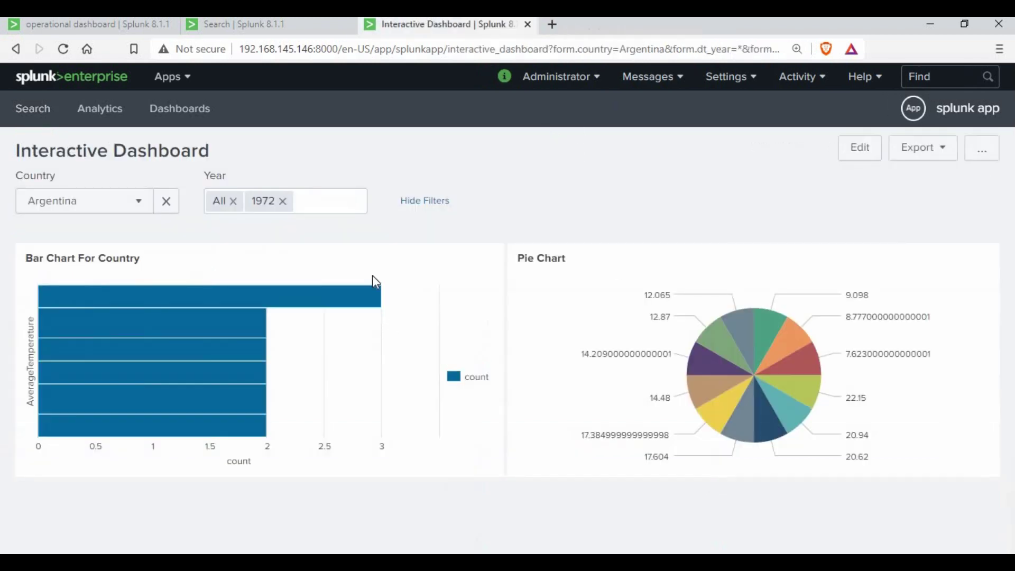
Remove All from the Year filter so that only 1972 is selected
left_click(232, 201)
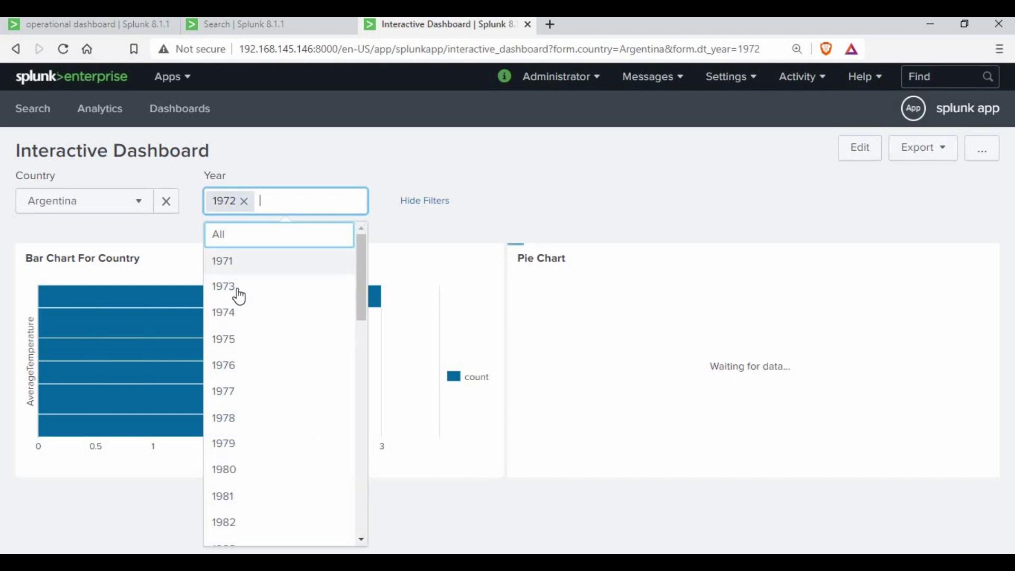
left_click(243, 201)
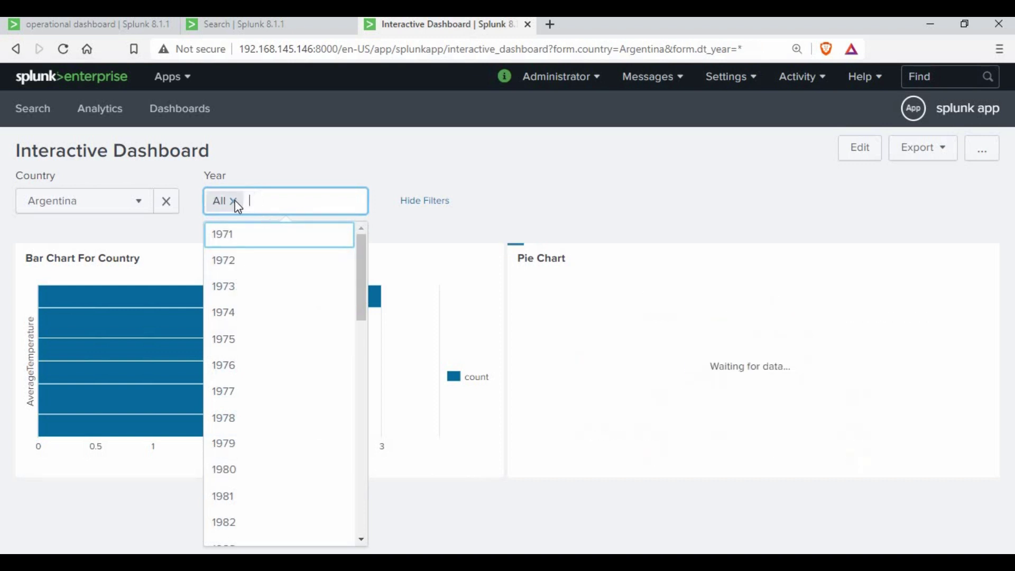
left_click(241, 366)
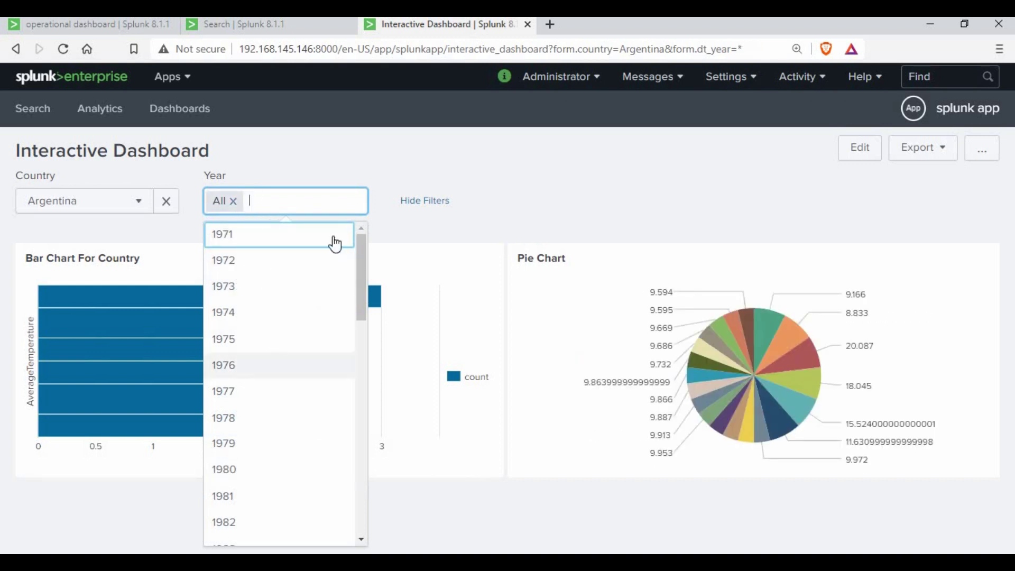
left_click(646, 226)
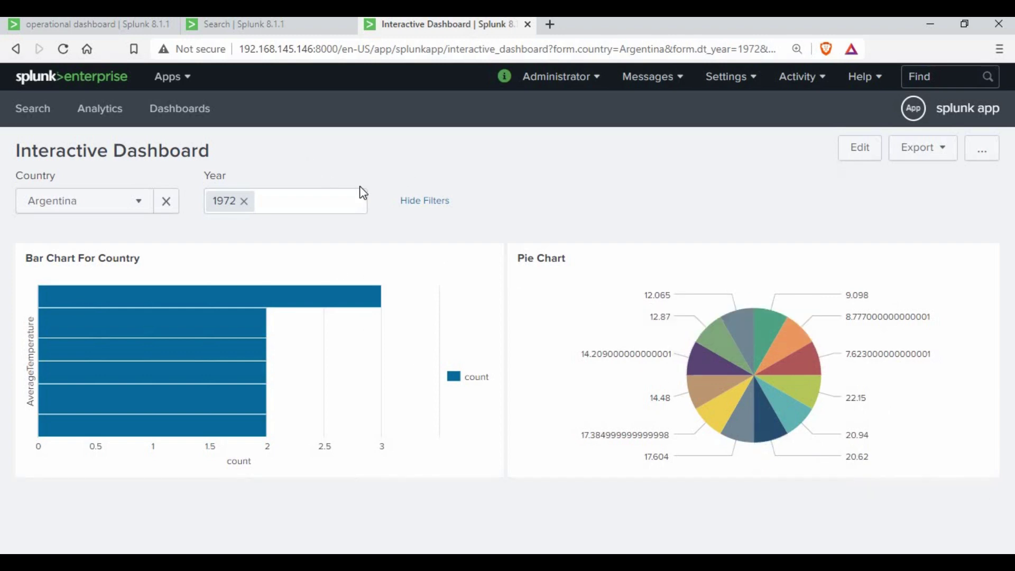
Hide the dashboard's filters and show them again
left_click(441, 205)
left_click(249, 154)
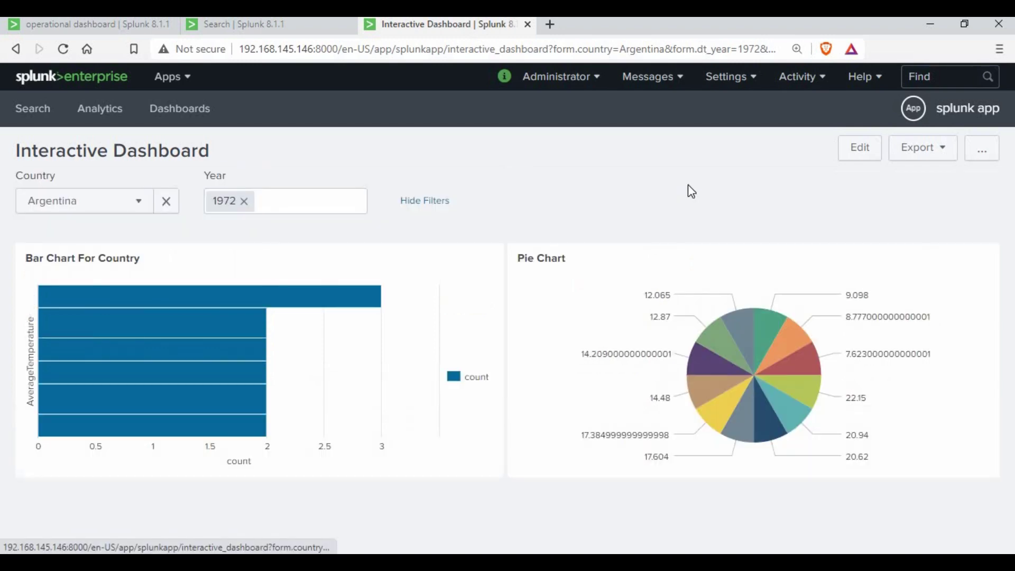
Open the dashboard's XML source and examine the types and tokens of the Country and Year inputs
left_click(860, 148)
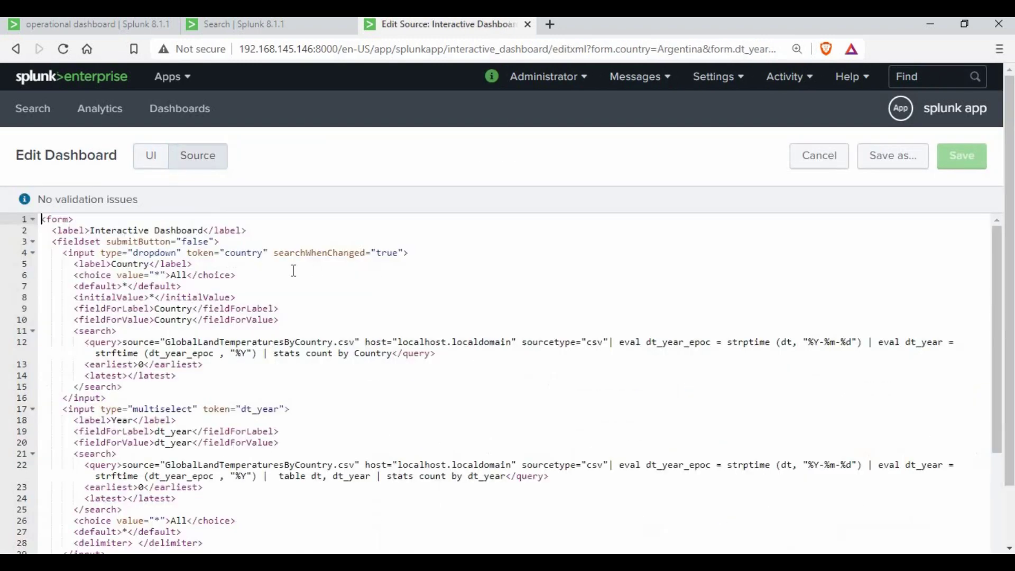
left_click_drag(68, 253, 264, 442)
left_click(178, 253)
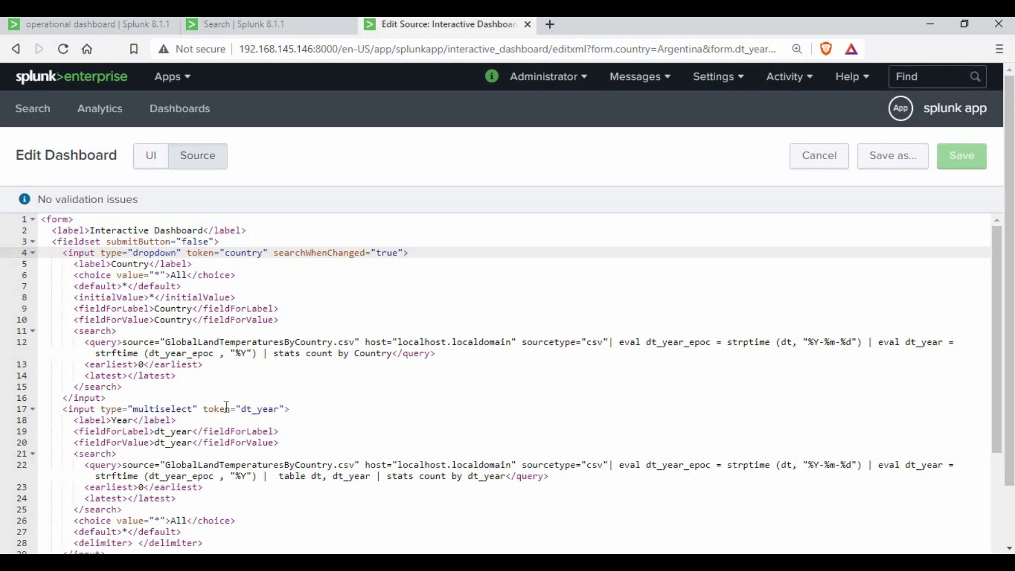
left_click(149, 409)
double_click(237, 253)
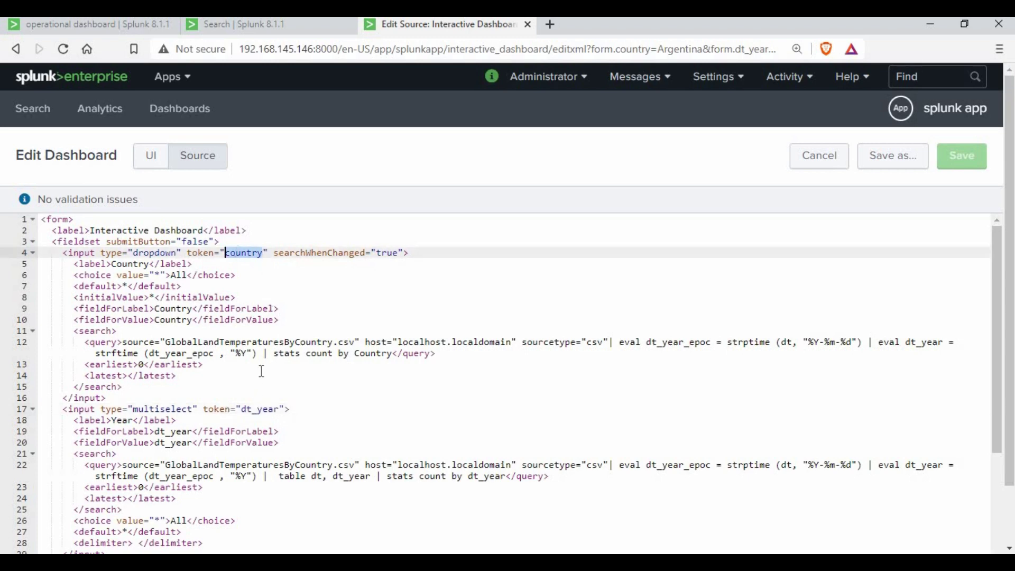
key("ctrl+p")
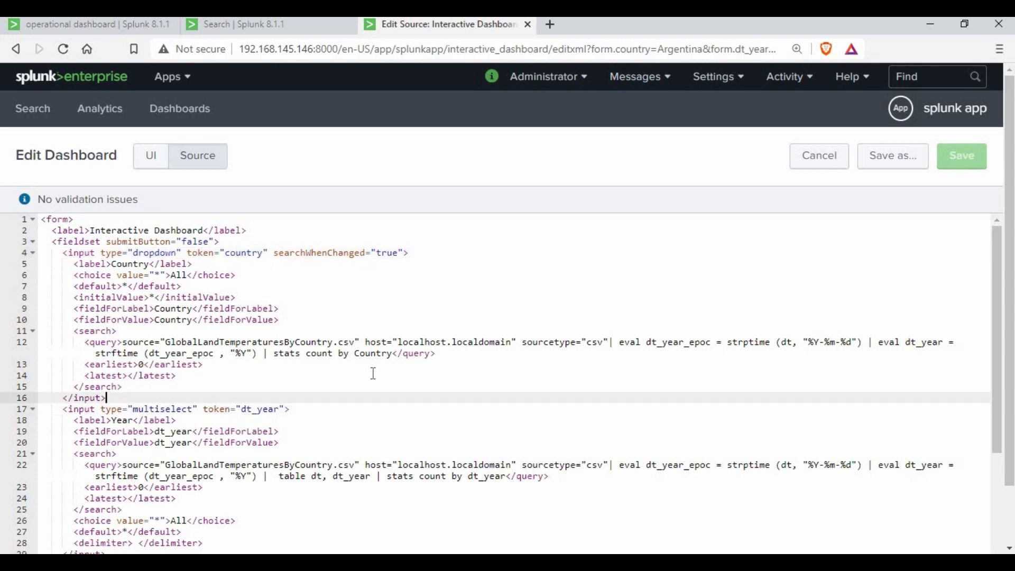
Examine the Bar Chart For Country panel's title and the $country$ token in its query
scroll(373, 374, "down", 2)
scroll(275, 360, "down", 6)
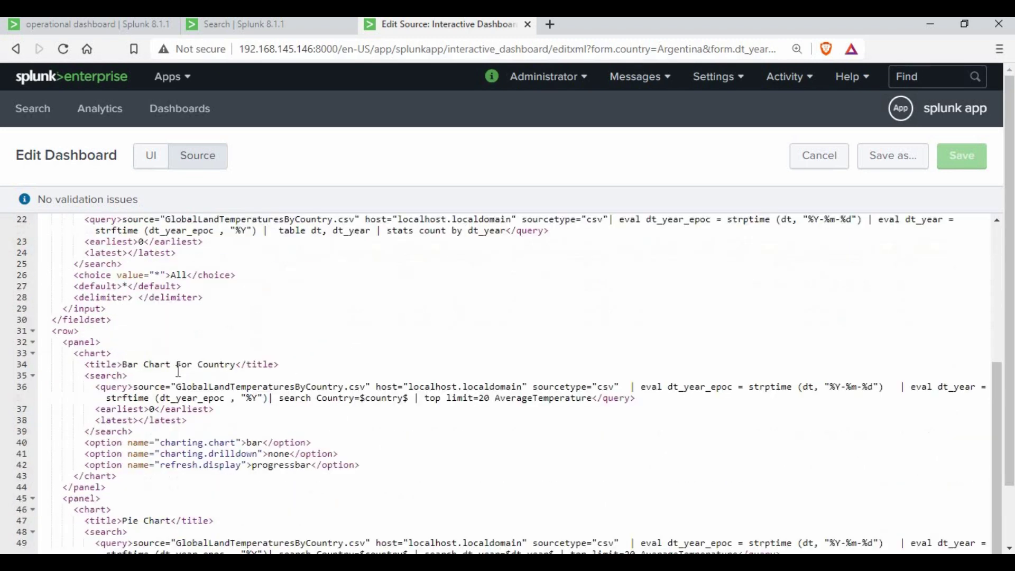
left_click_drag(447, 391, 543, 399)
left_click(306, 400)
left_click_drag(161, 365, 252, 364)
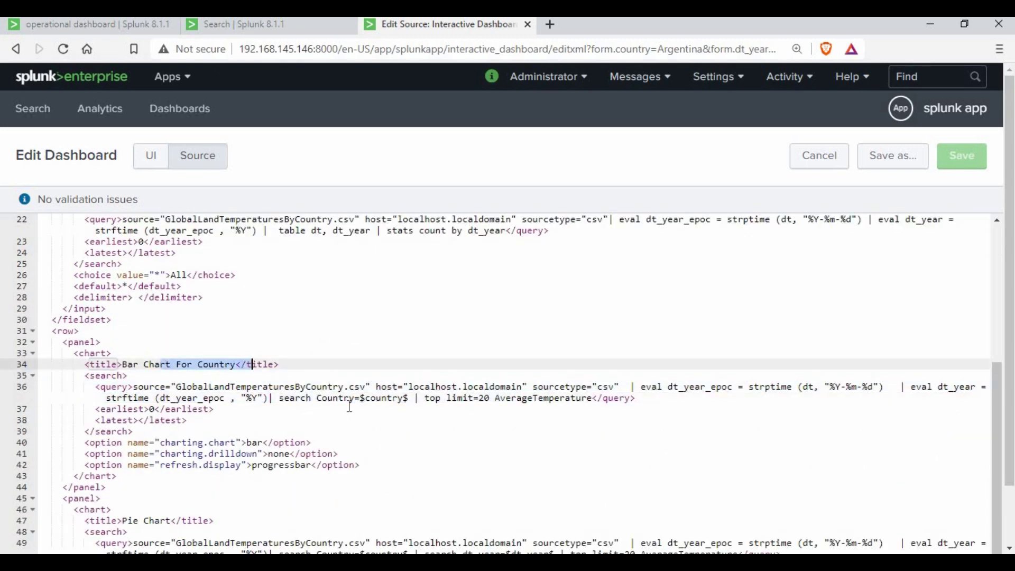
double_click(377, 398)
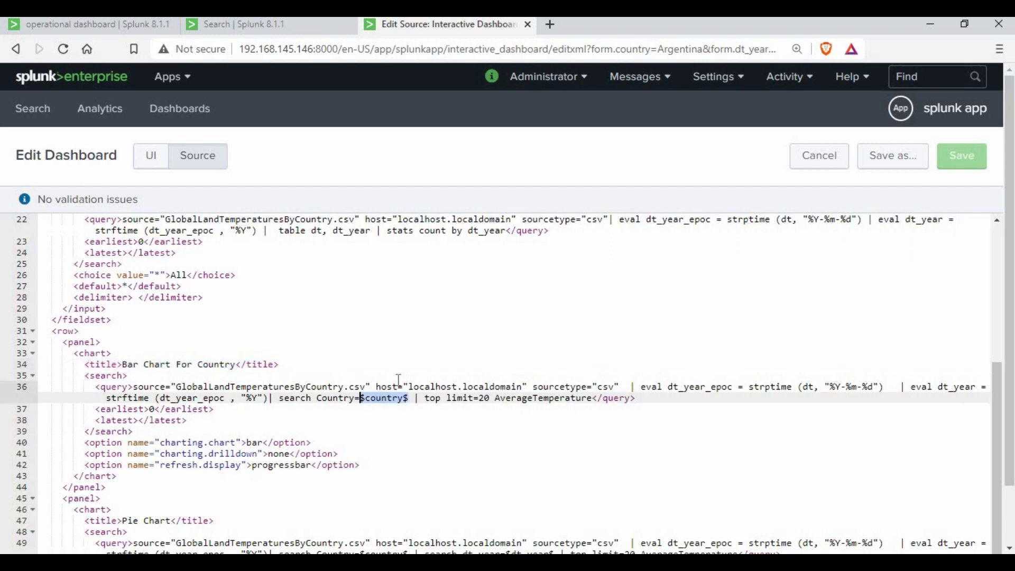
scroll(384, 316, "down", 1)
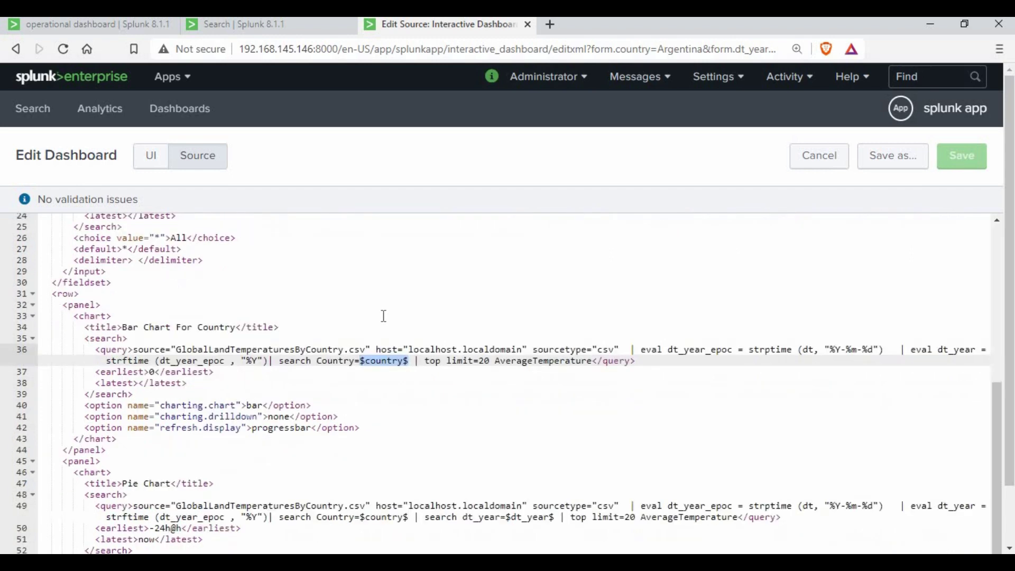
Examine the Pie Chart panel's query and its $country$ and $dt_year$ tokens in the source
scroll(384, 317, "up", 3)
scroll(382, 319, "down", 3)
scroll(239, 413, "down", 1)
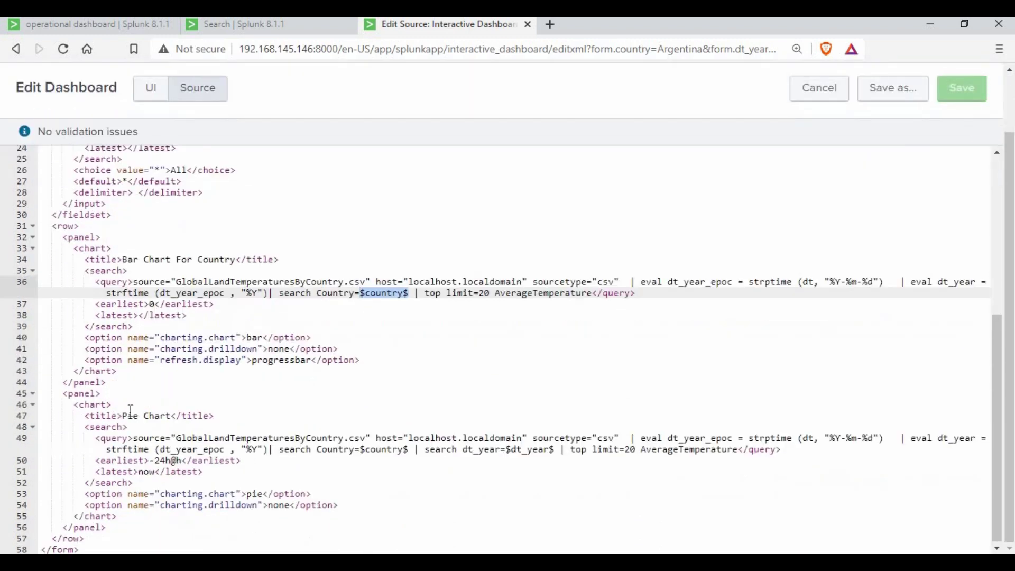
left_click(170, 416)
key("Down")
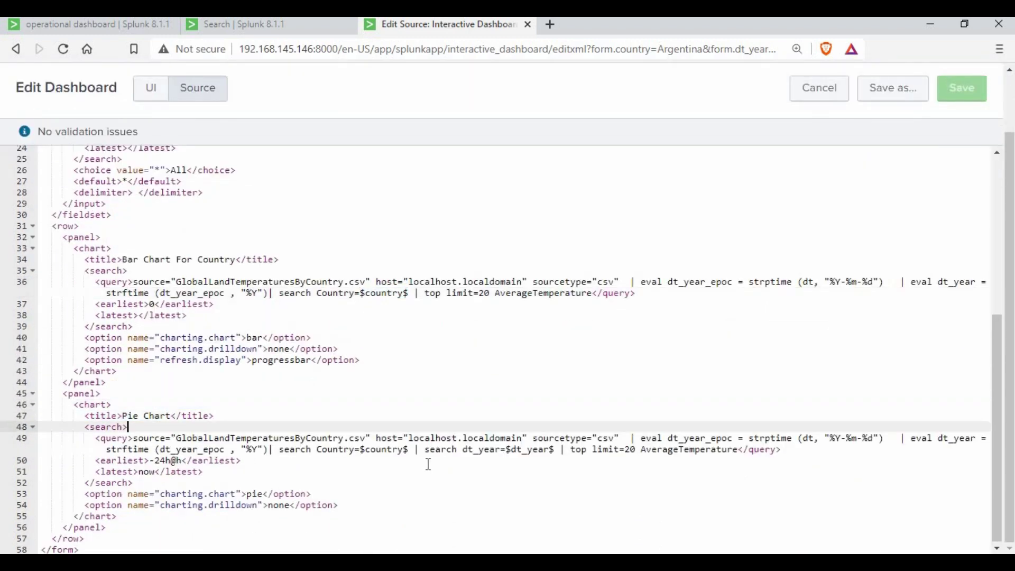
double_click(387, 451)
double_click(531, 450)
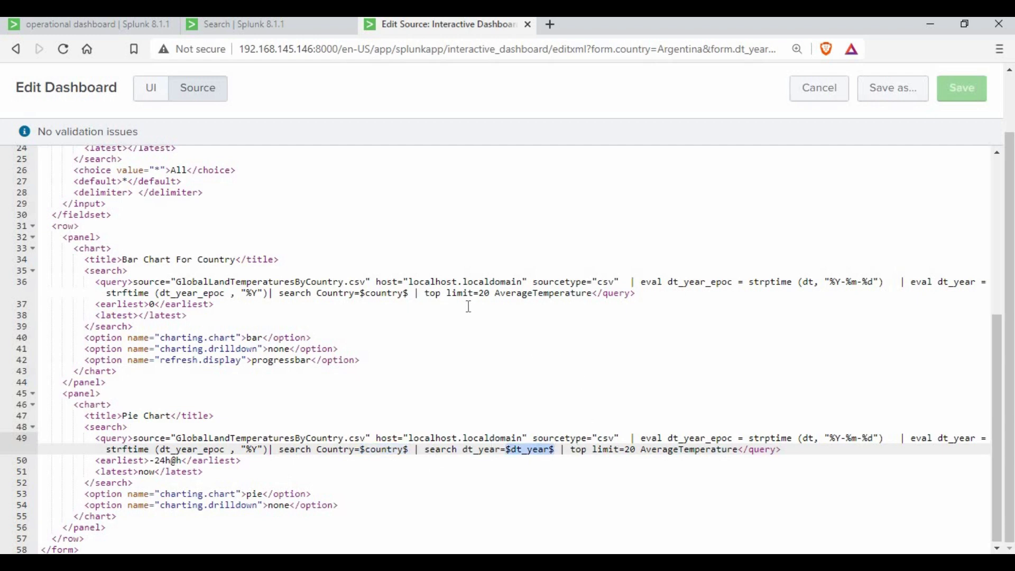
Compare the base search of the pie chart's query with that of the bar chart's query
scroll(259, 219, "up", 5)
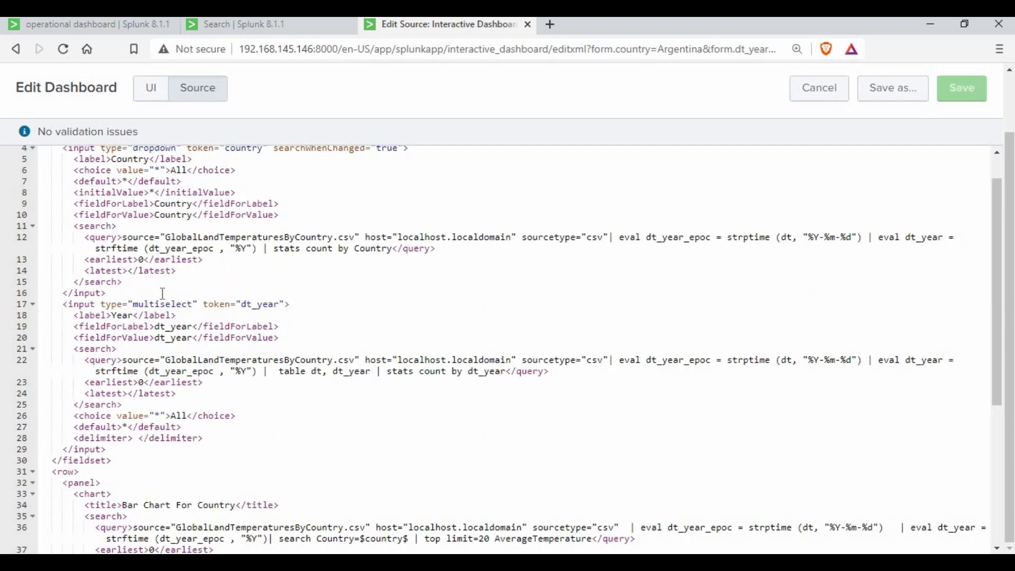
scroll(487, 305, "down", 4)
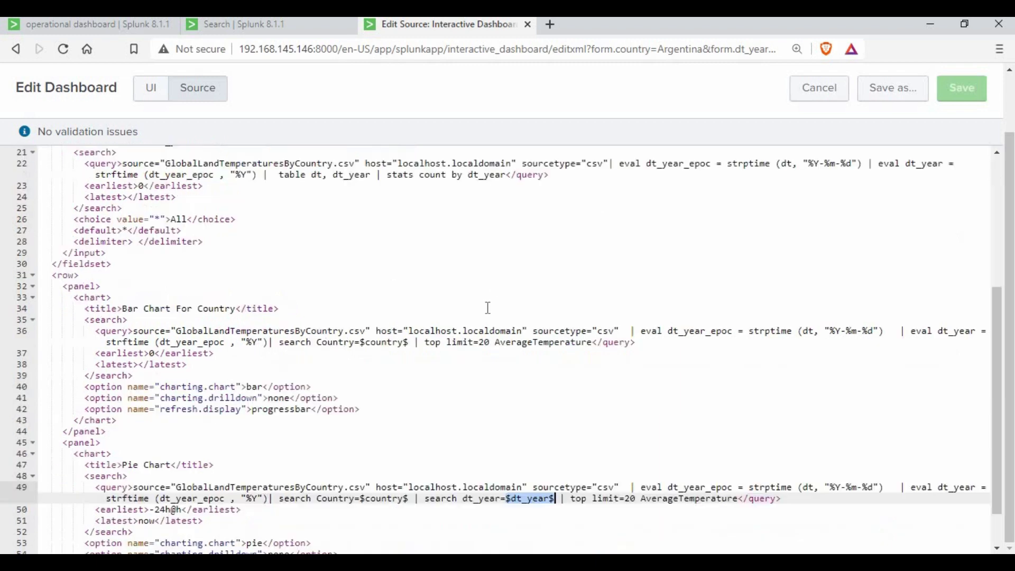
left_click(517, 414)
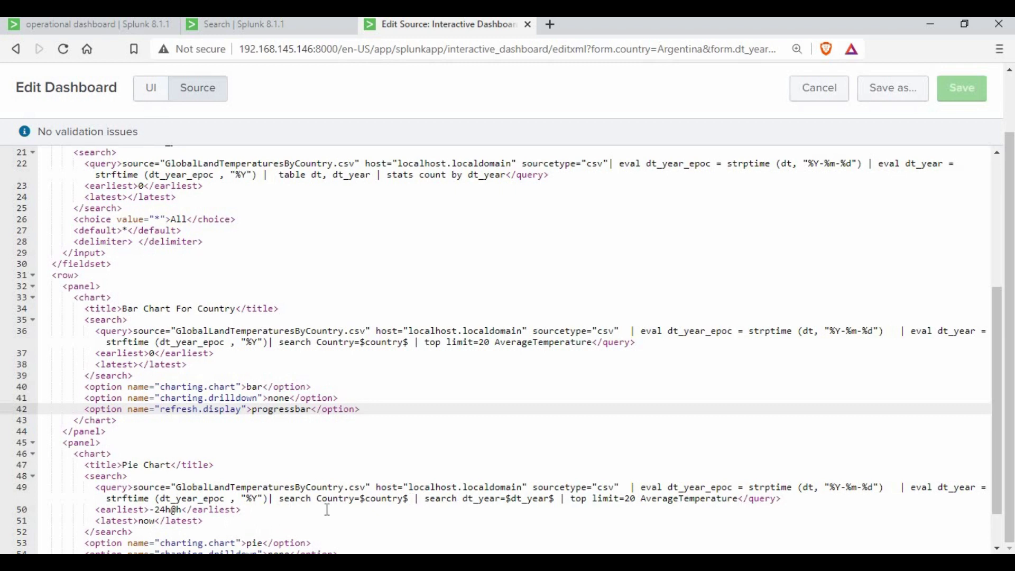
left_click_drag(269, 500, 132, 486)
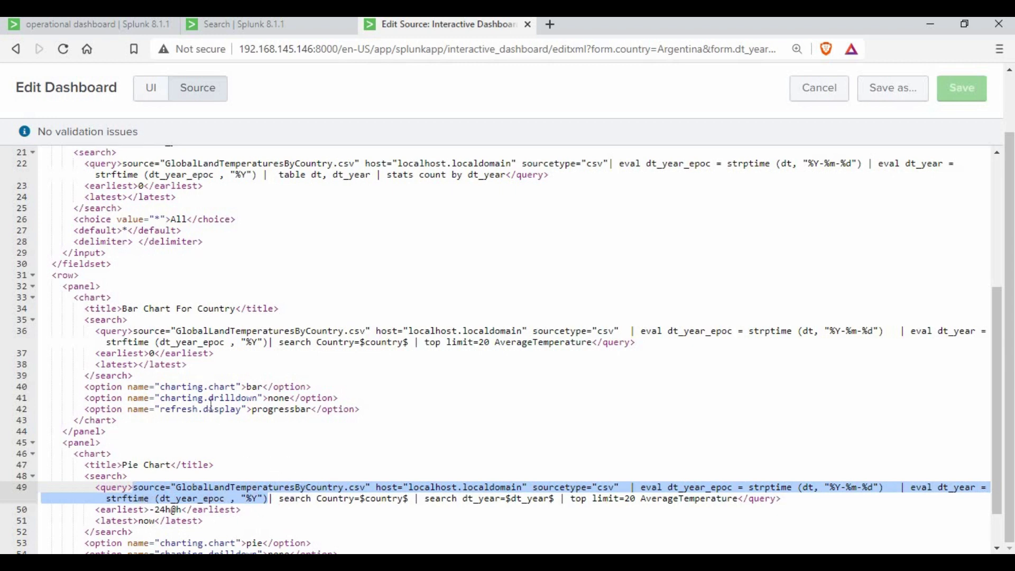
left_click(212, 347)
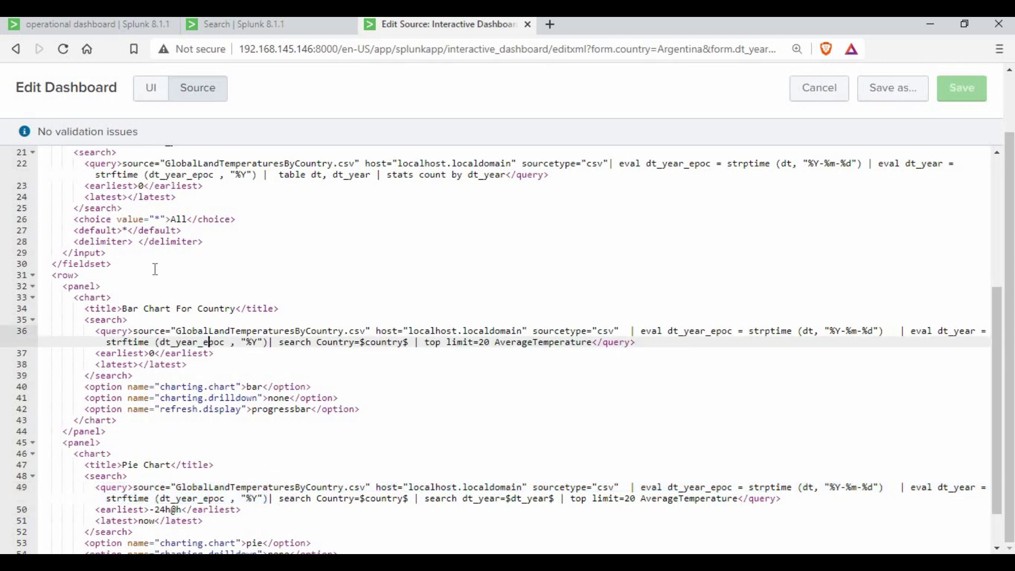
Review the stats count by Country part of the Country input's query and leave the source editor without saving
scroll(192, 284, "up", 2)
scroll(331, 283, "up", 3)
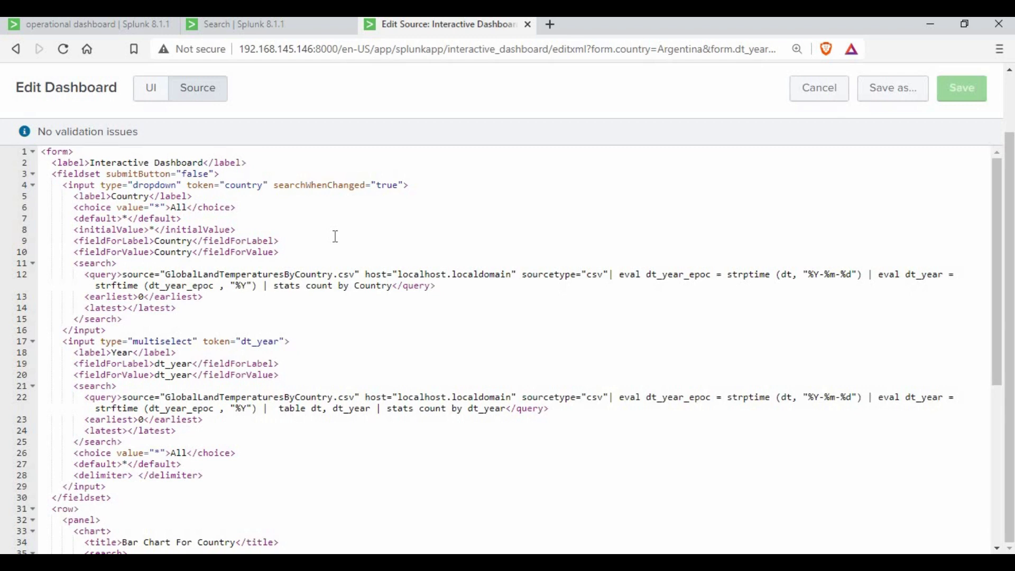
left_click_drag(448, 286, 299, 286)
key("Down")
key("Down")
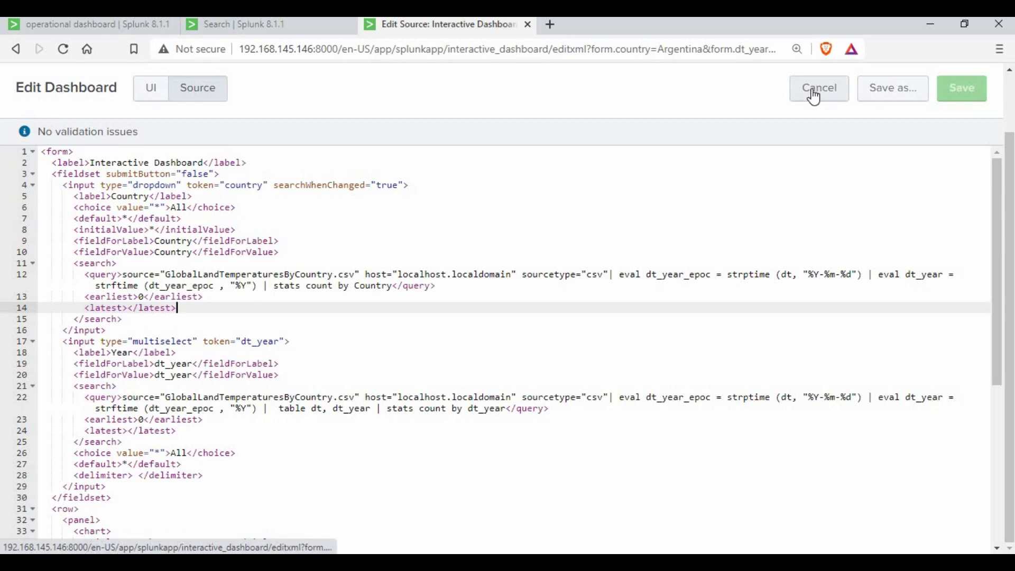
left_click(819, 91)
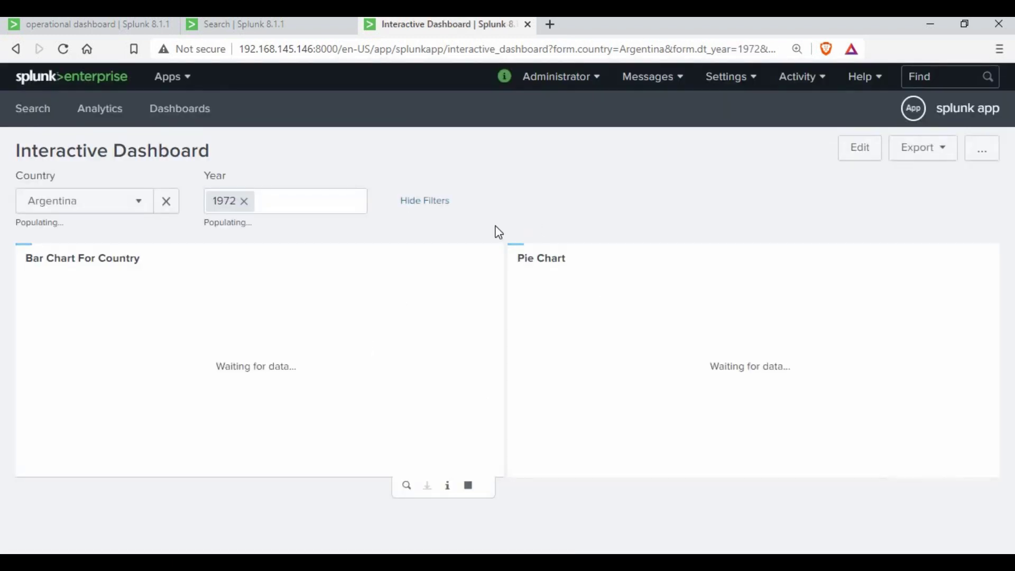